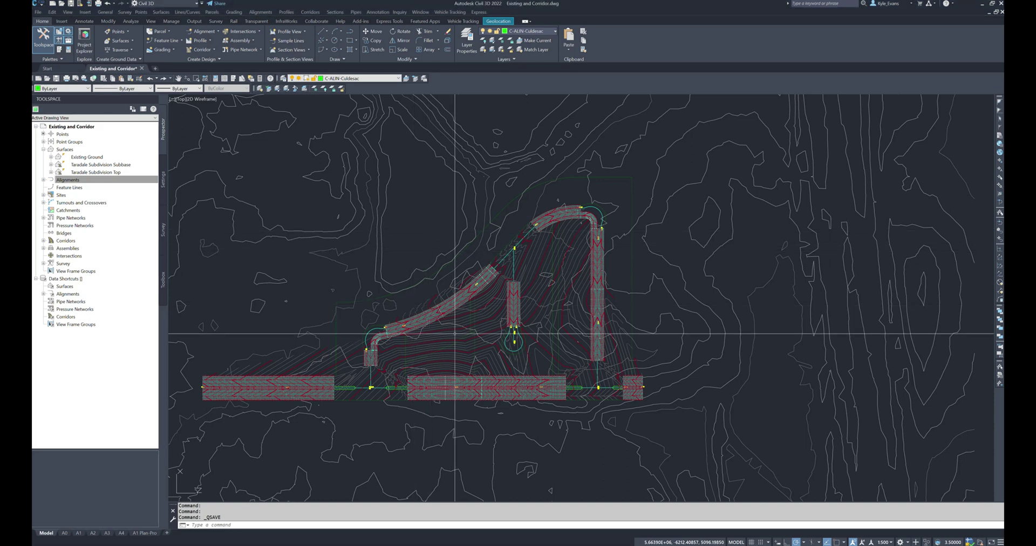
- Create profiles from surface for the Cul-De-Sac EOA alignment, adding the Existing Ground and Taradale Subdivision Top surfaces
mouse_move(442, 355)
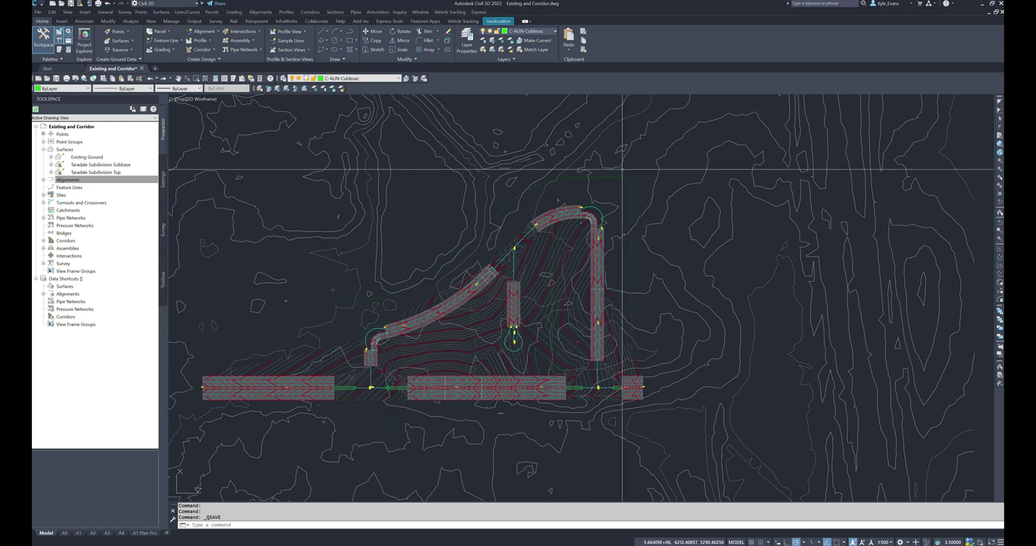
mouse_move(576, 249)
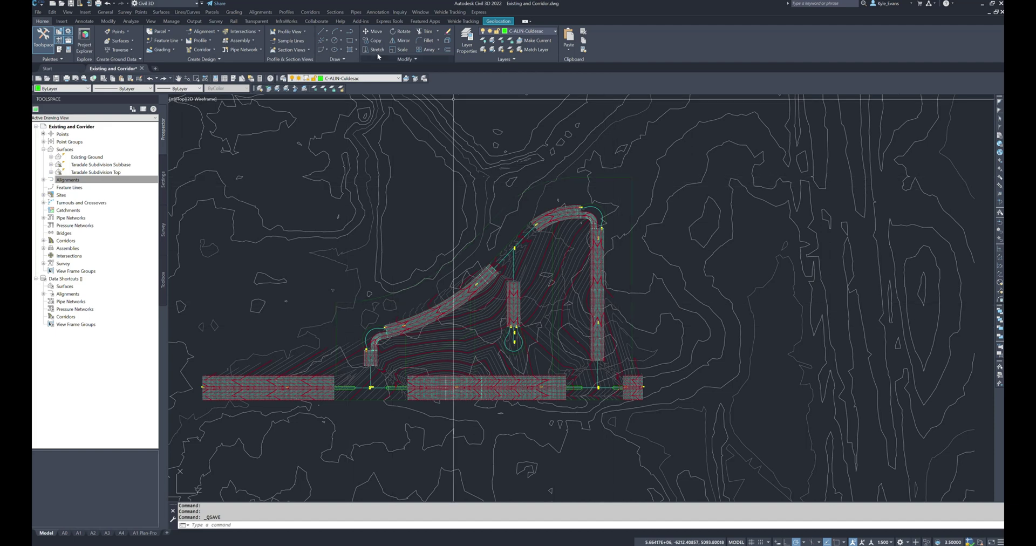
left_click(287, 12)
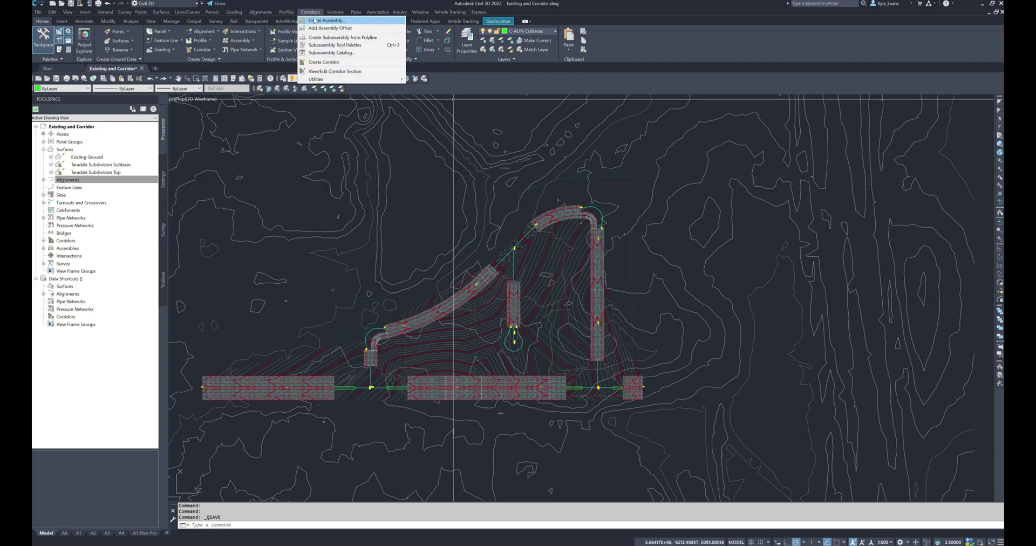
left_click(299, 21)
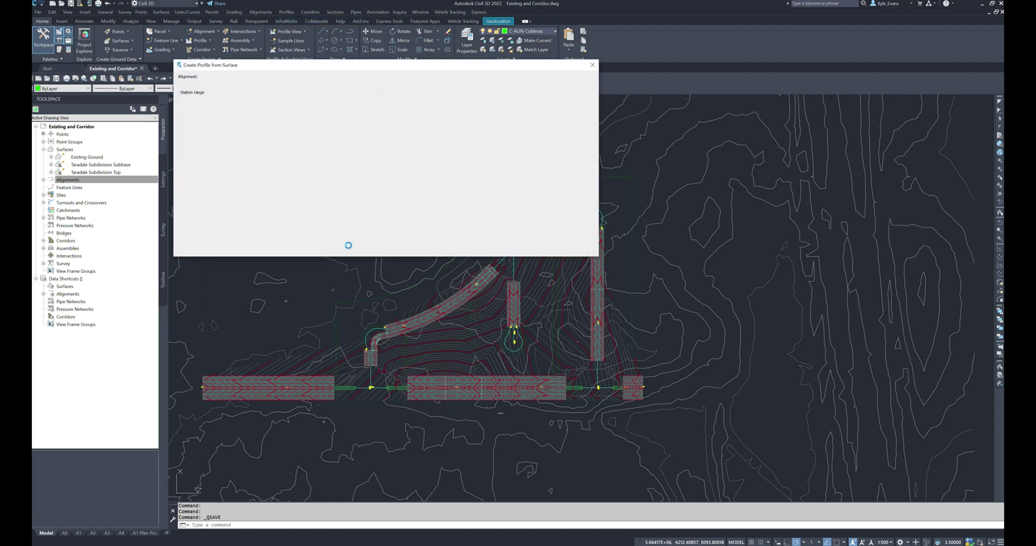
left_click(252, 84)
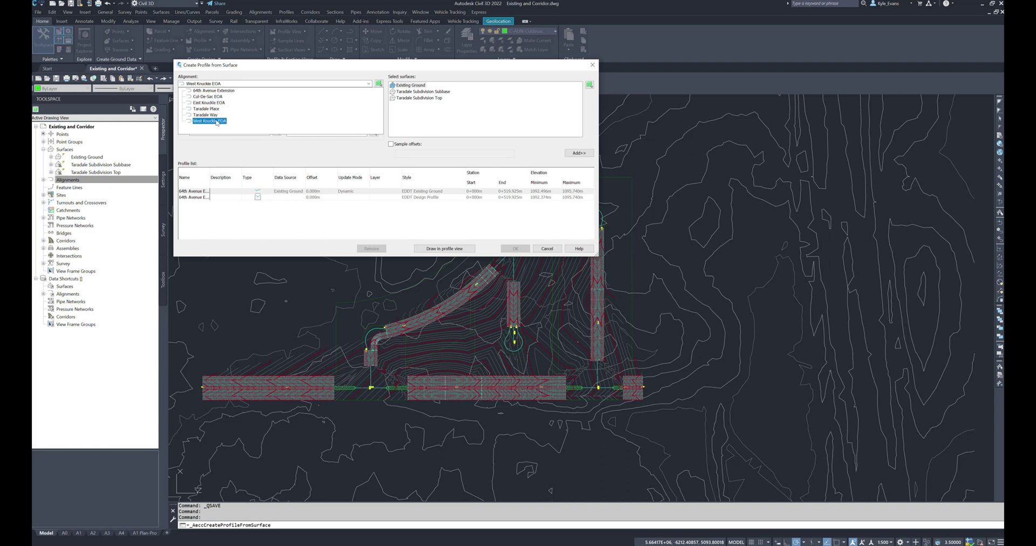
left_click(198, 97)
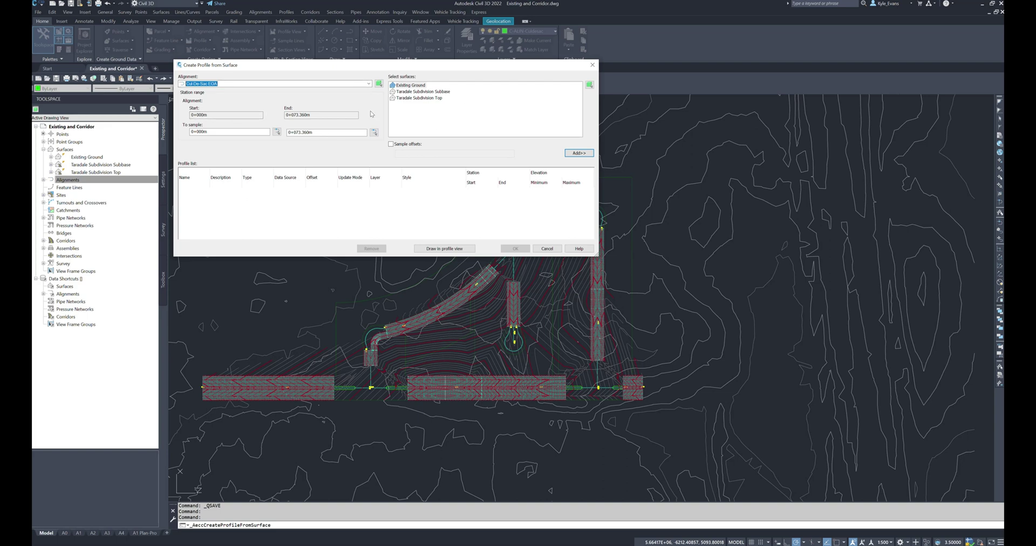
left_click(407, 86)
left_click(580, 154)
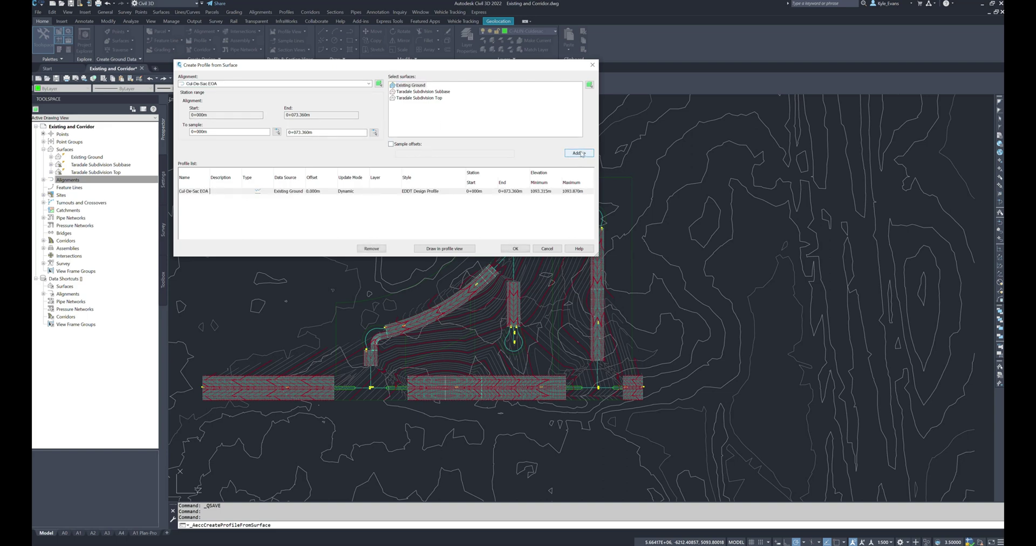
left_click(414, 99)
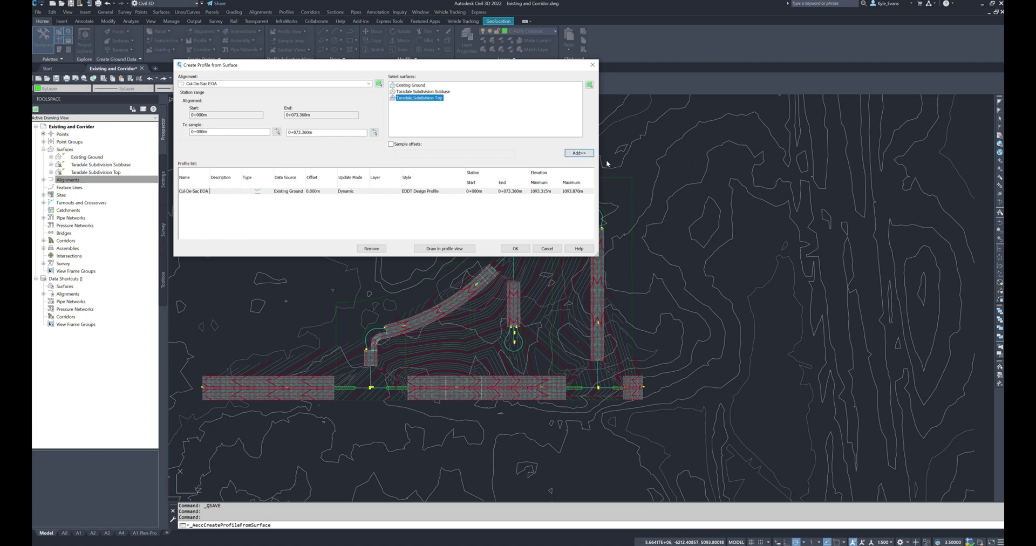
left_click(575, 155)
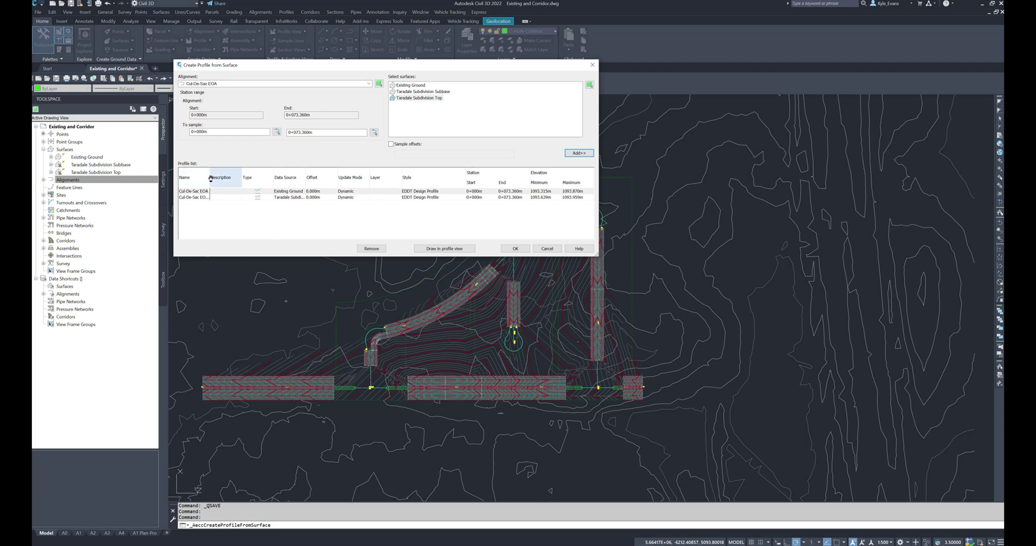
- Assign the EDDT Existing Ground style to the profile sampled from Existing Ground
double_click(433, 197)
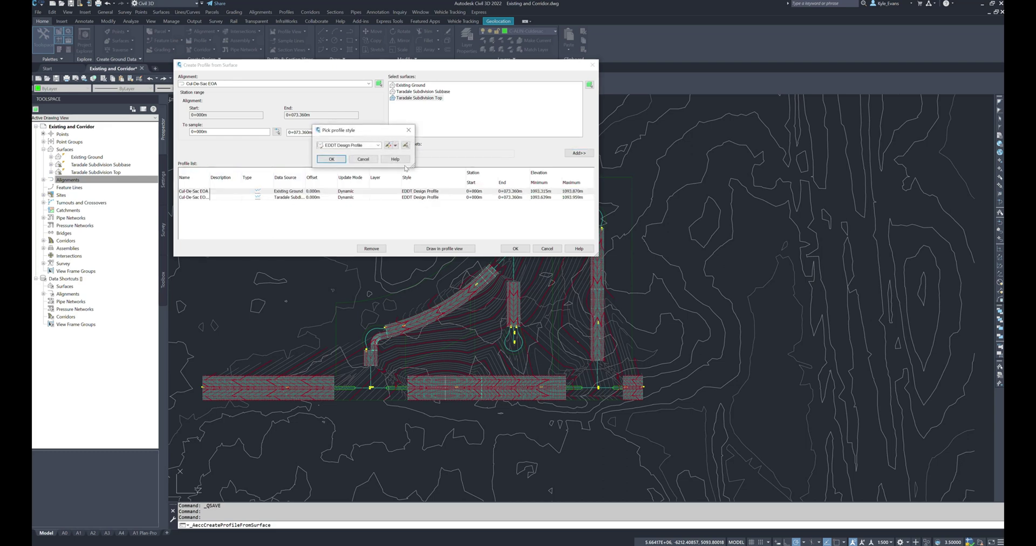
left_click(351, 146)
left_click(358, 164)
left_click(340, 160)
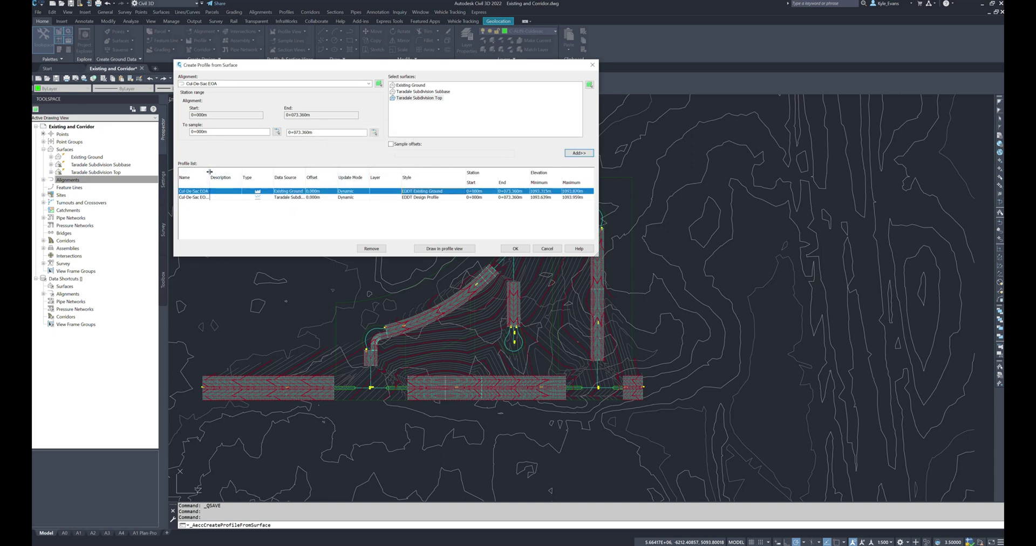
- Widen the profile list's Name column and assign the EDDT Groundwater Level style to the Taradale Subdivision Top profile
left_click_drag(210, 176, 234, 177)
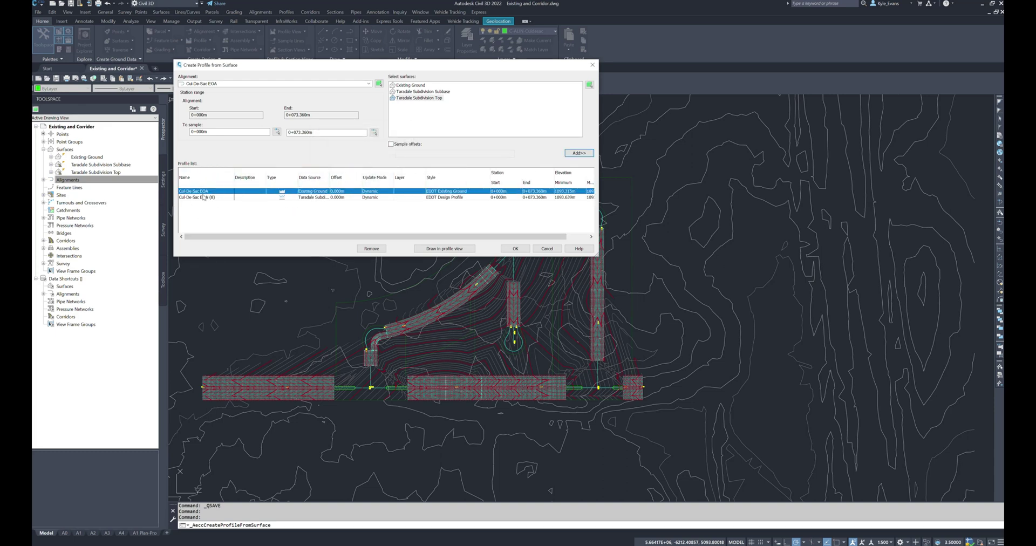
left_click(444, 198)
left_click(449, 199)
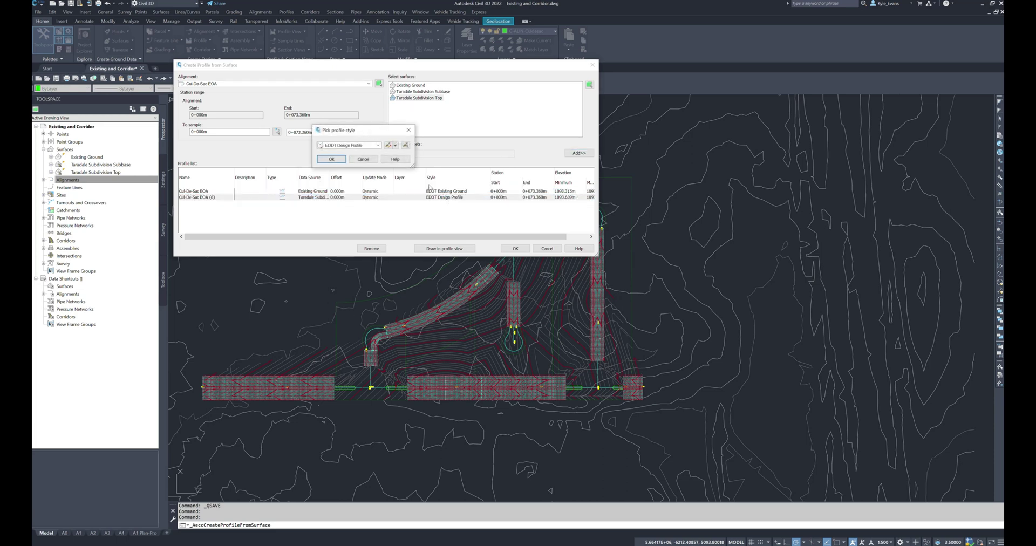
left_click(368, 146)
left_click(352, 173)
left_click(331, 160)
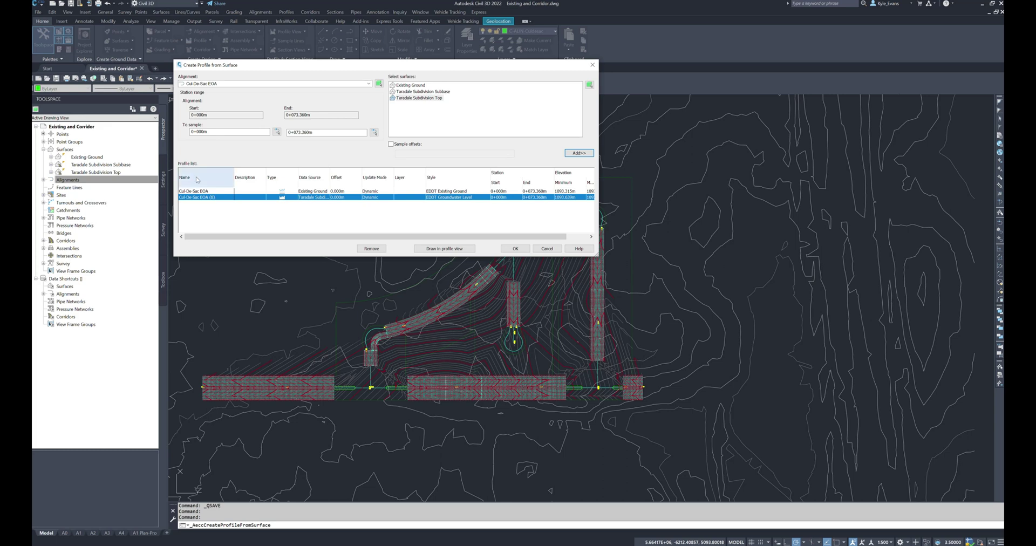
left_click(197, 192)
left_click(200, 198)
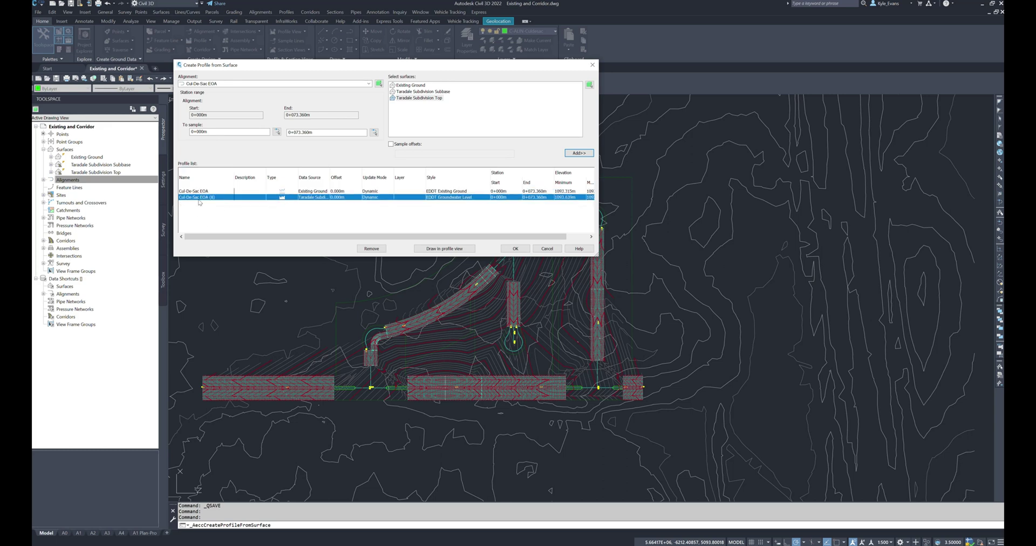
left_click(202, 192)
left_click(206, 198)
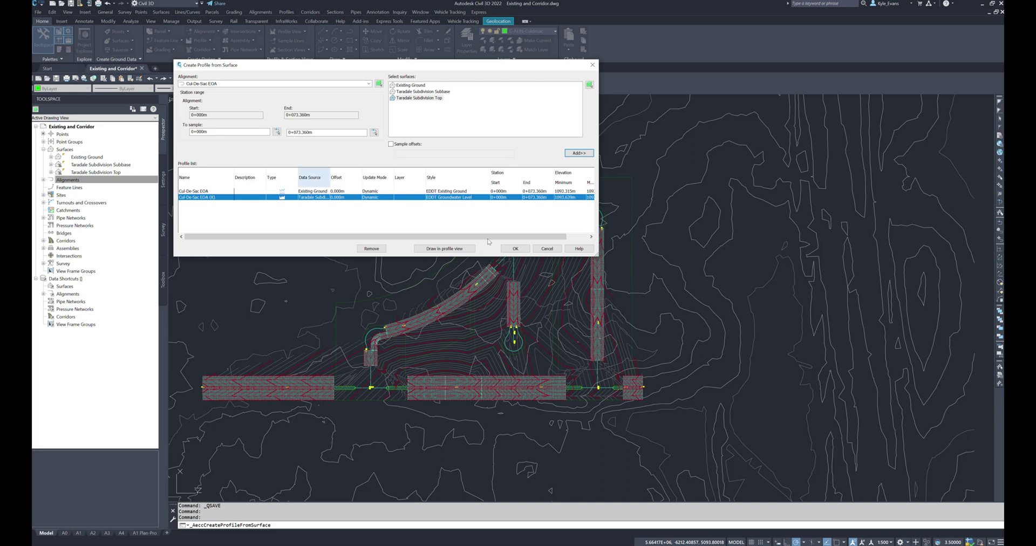
- Draw the profiles in a new profile view named Cul-De-Sac EOA, keeping the other default view settings
left_click(446, 249)
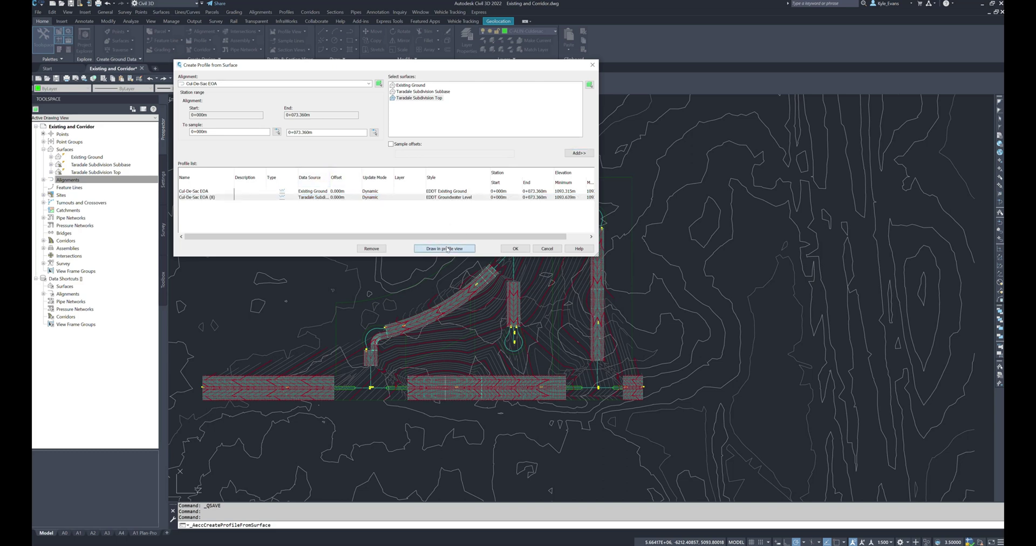
triple_click(477, 136)
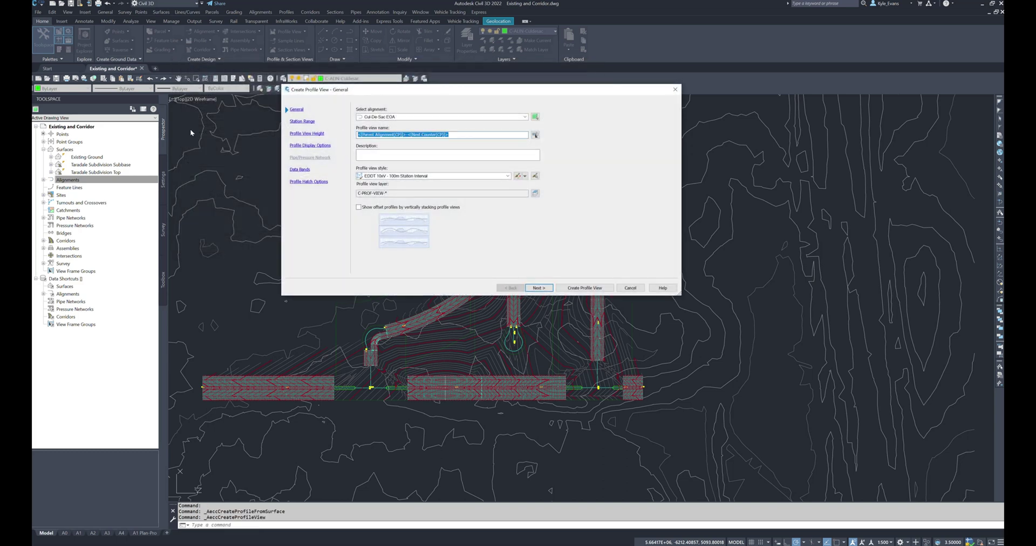
type("Cul-De-Sac EOA")
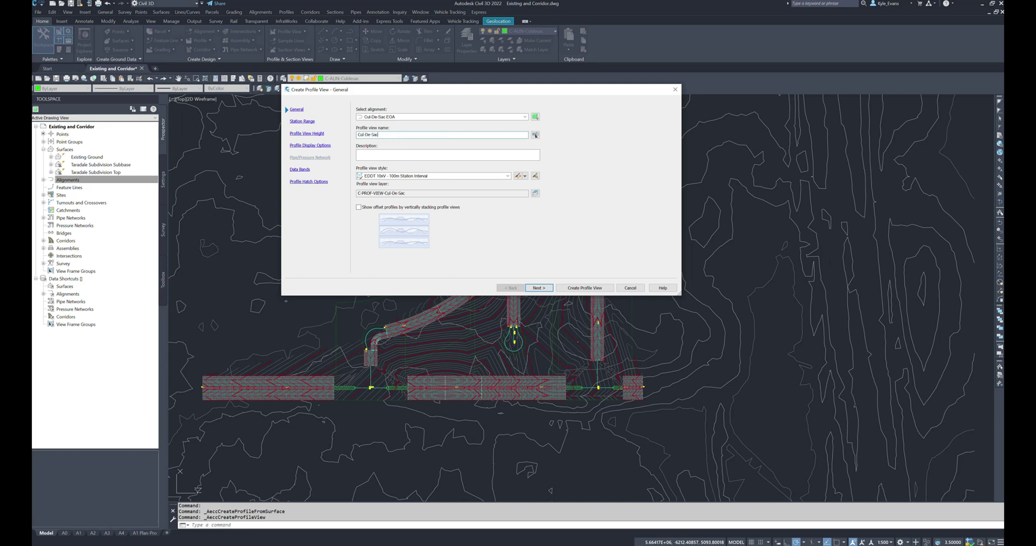
left_click(587, 288)
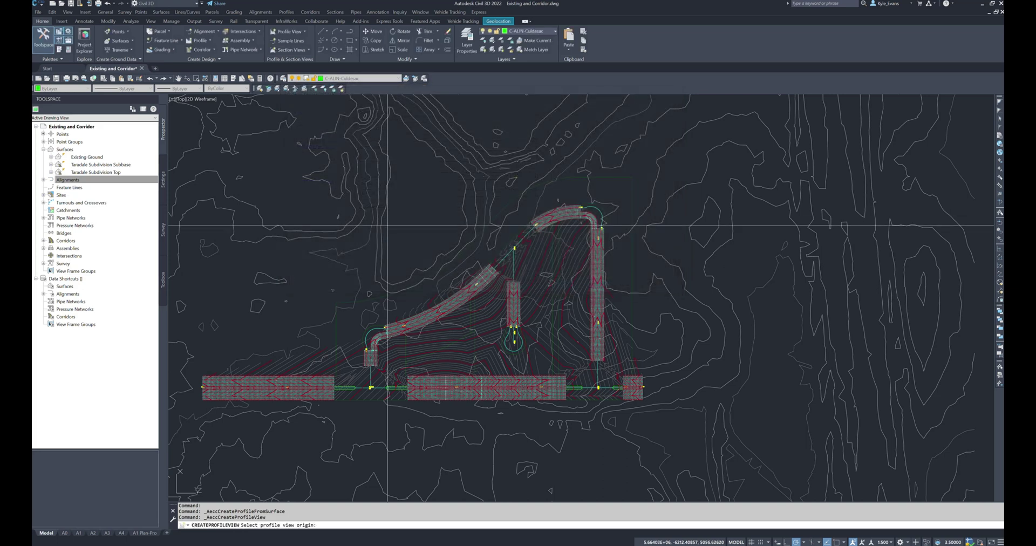
- Place the new profile view in the empty space beneath the Taradale Place profile view
scroll(316, 244, "down", 6)
middle_click_drag(667, 236, 549, 236)
scroll(431, 282, "up", 4)
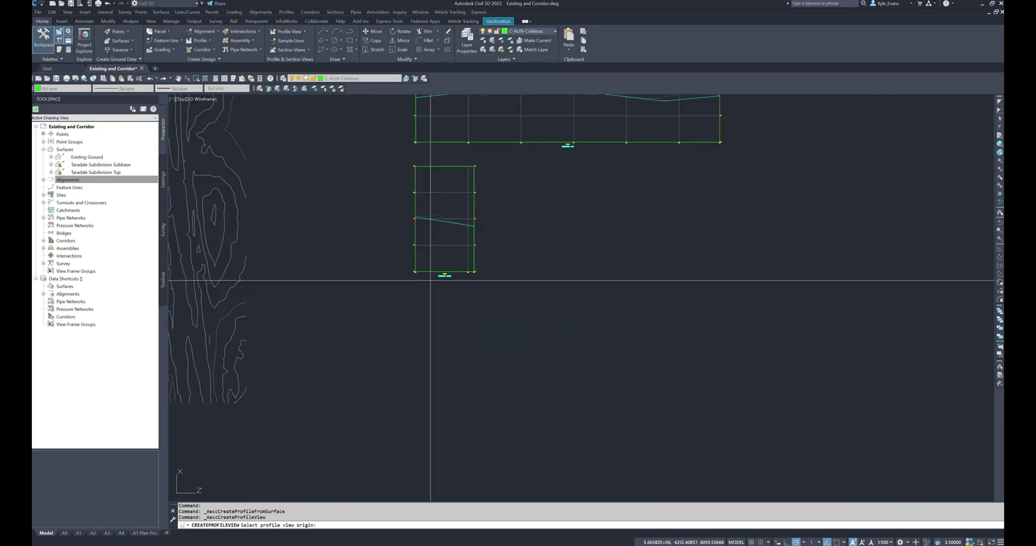
left_click(413, 407)
key("Escape")
- Rename the dashed existing ground profile in the new view as Cul-De-Sac EOA Existing
scroll(459, 347, "up", 3)
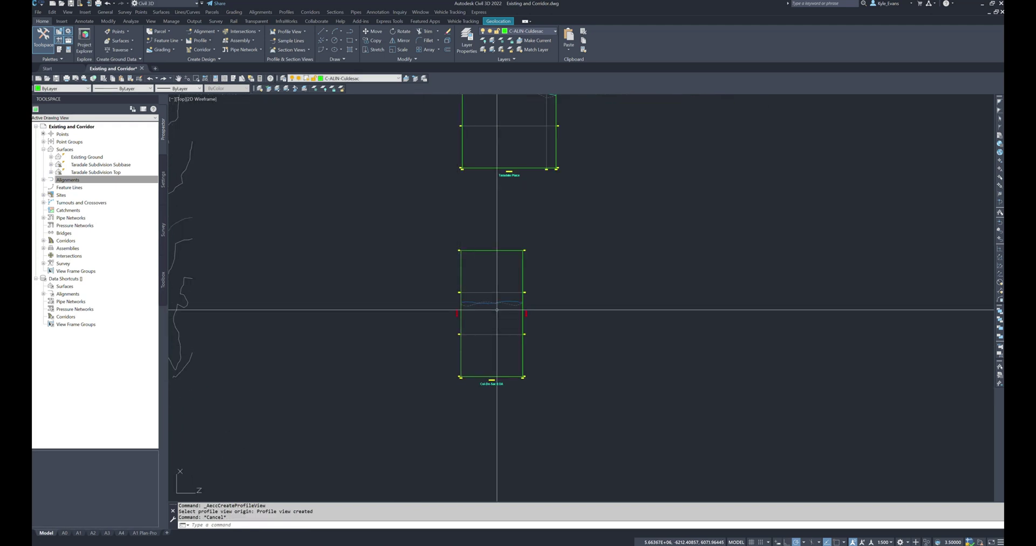
scroll(423, 340, "up", 4)
left_click(525, 257)
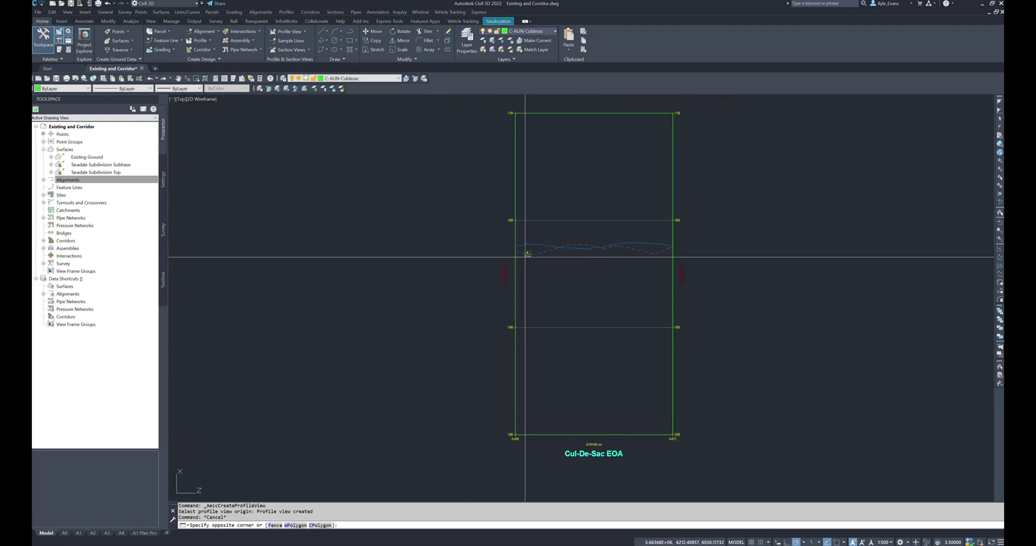
left_click(394, 249)
right_click(408, 259)
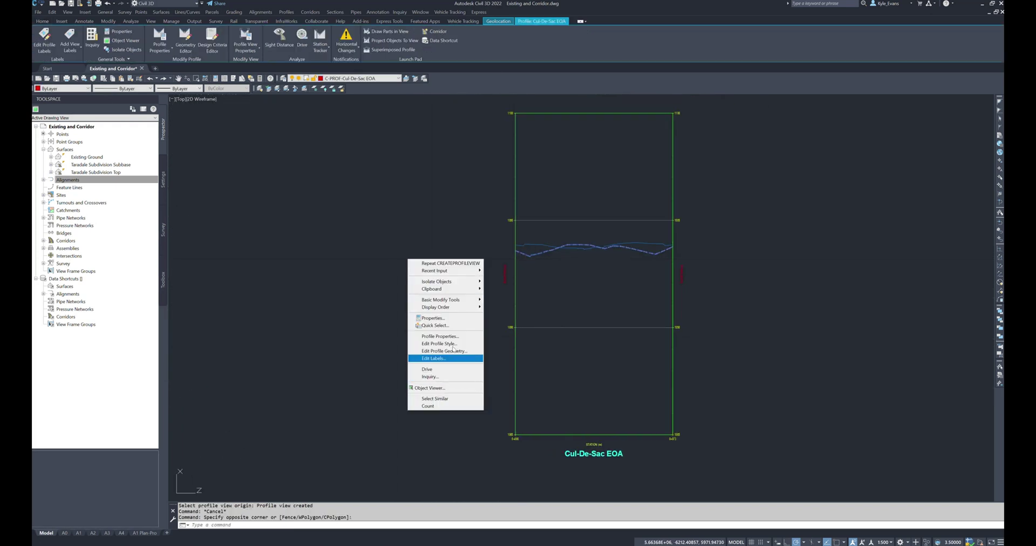
left_click(438, 318)
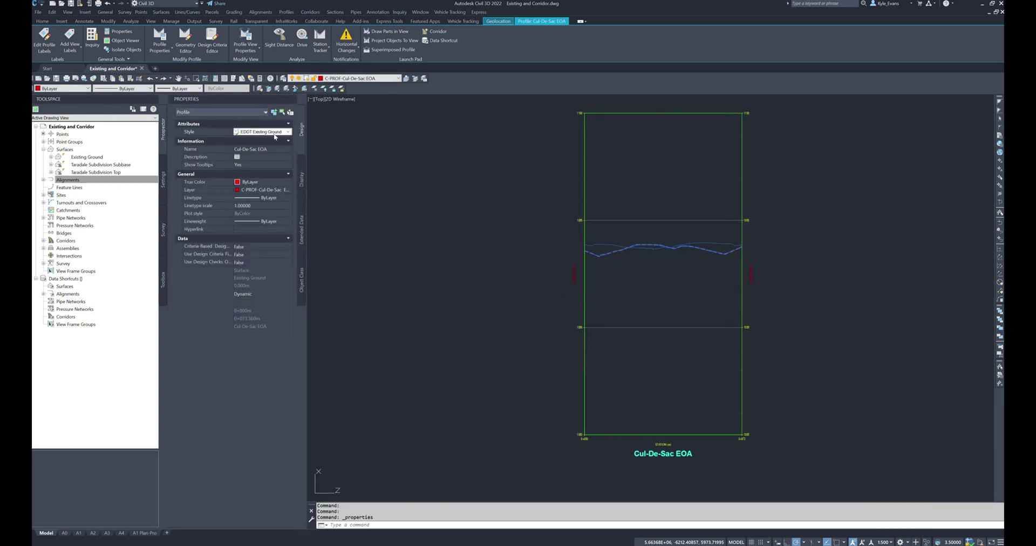
left_click(279, 150)
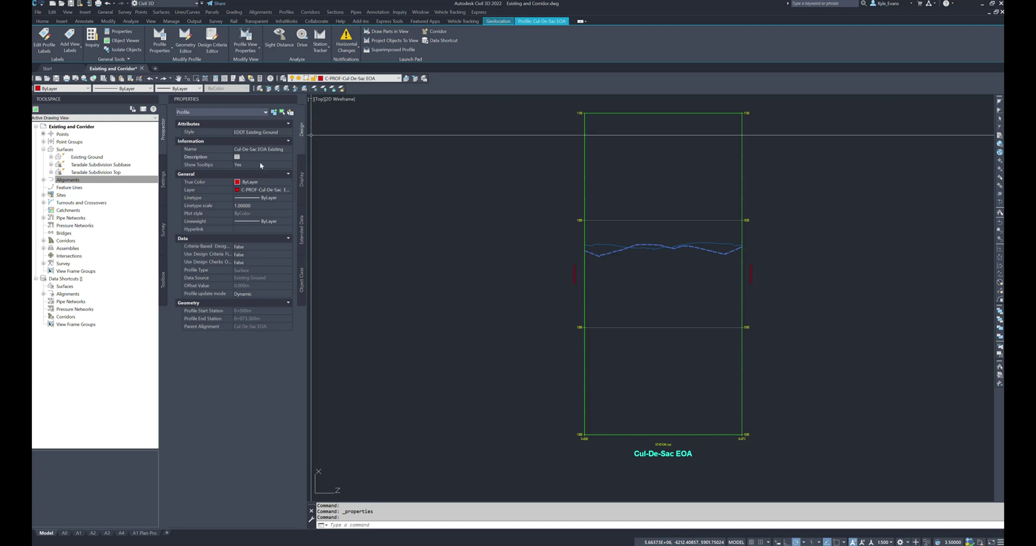
key("Escape")
- Rename the profile sampled from Taradale Subdivision Top as Cul-De-Sac EOA Tie-In
left_click(650, 247)
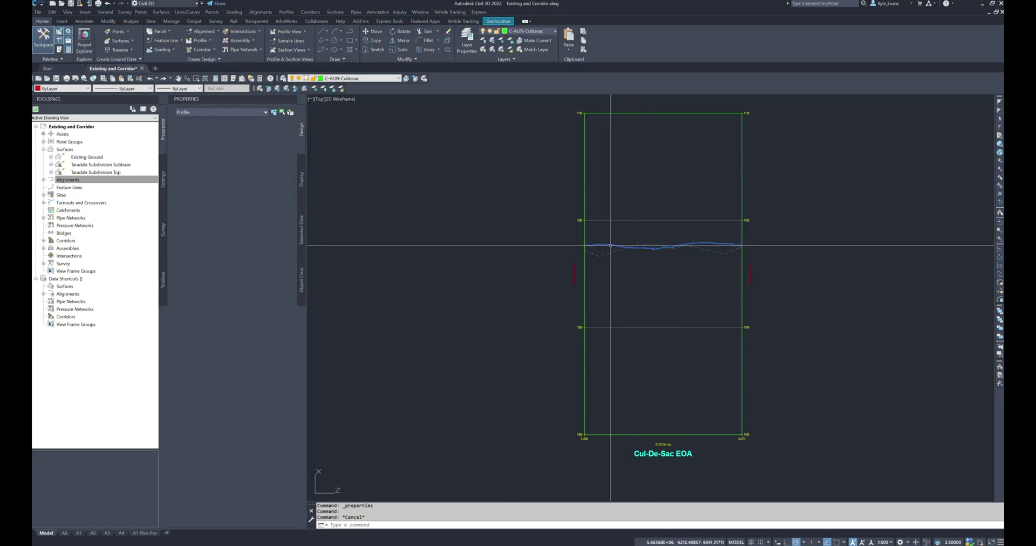
left_click(277, 150)
double_click(278, 151)
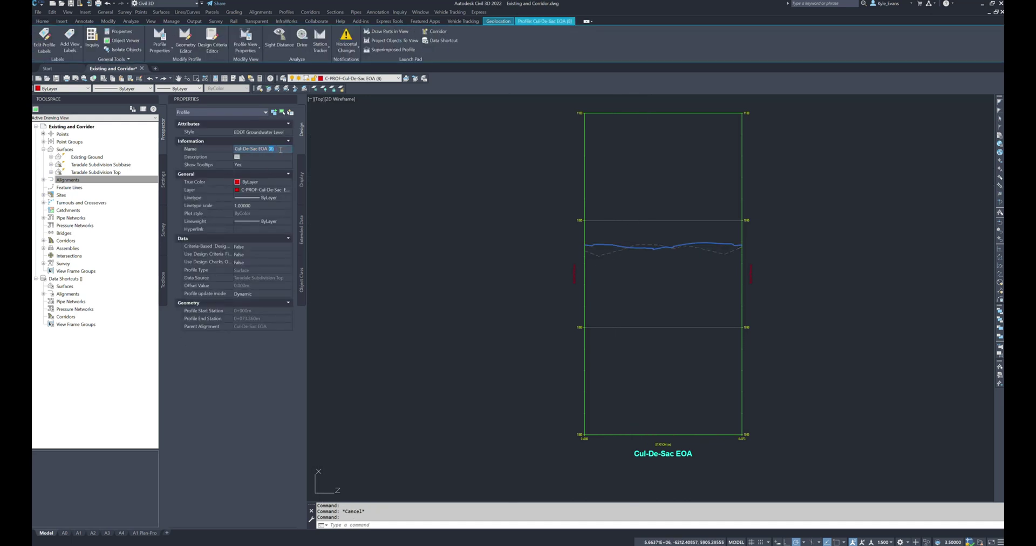
type("Tie-In")
key("Return")
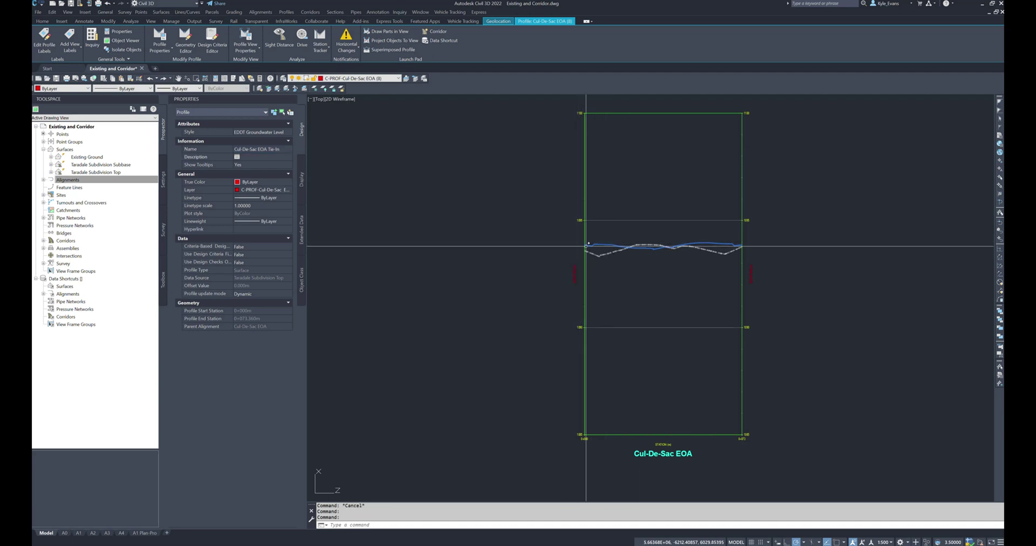
key("Escape")
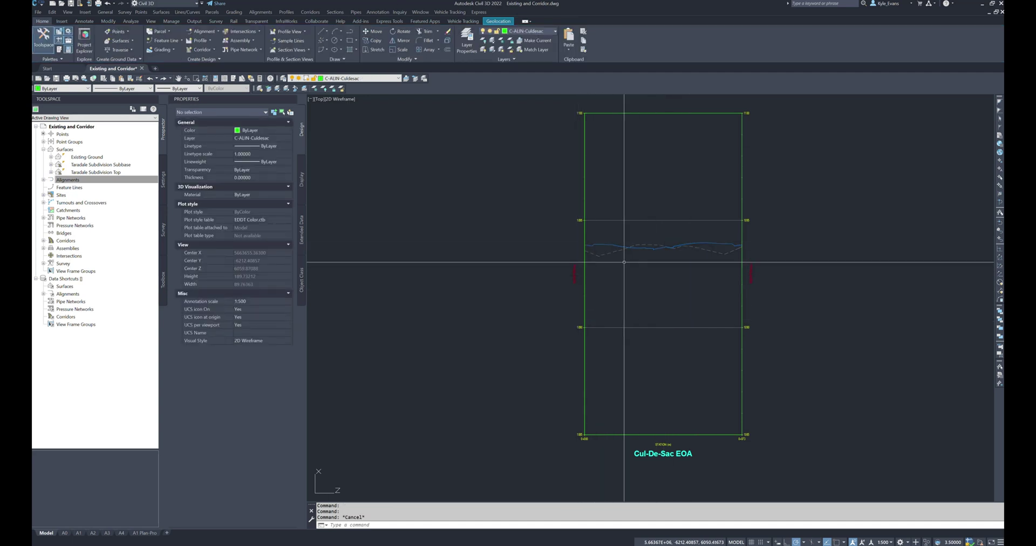
- Set the Cul-De-Sac EOA profile view to a user-specified station range from -10 to 80
scroll(616, 346, "down", 2)
left_click(596, 342)
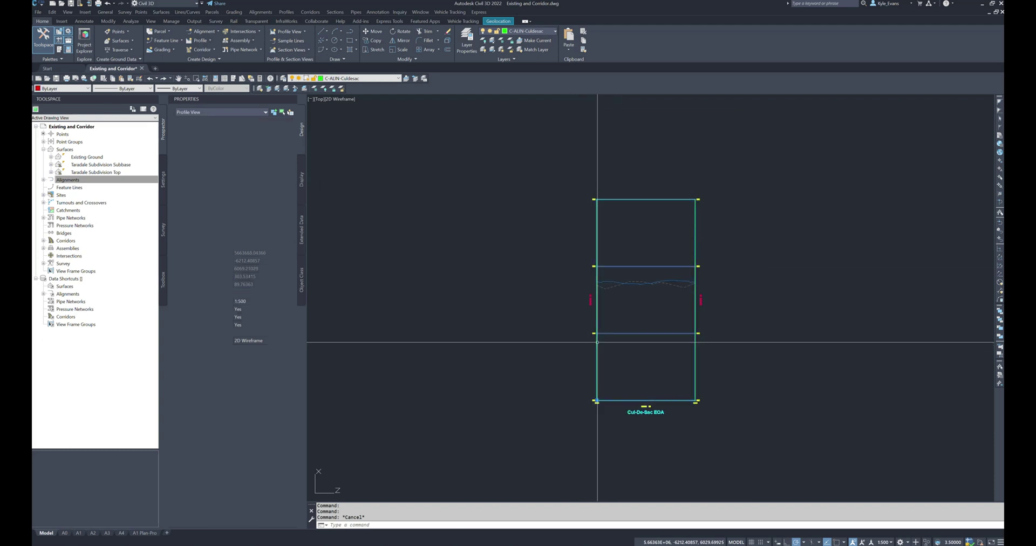
right_click(608, 339)
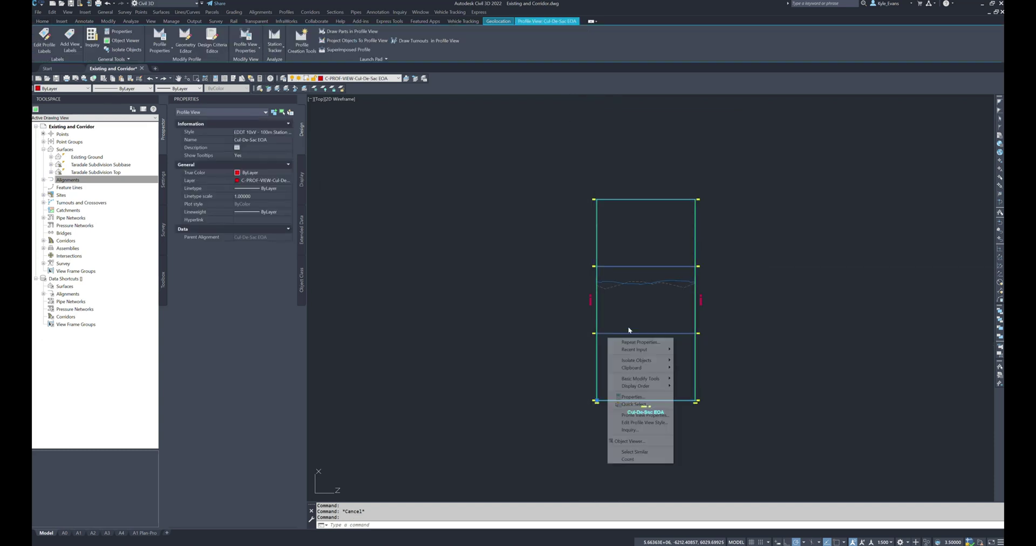
left_click(644, 415)
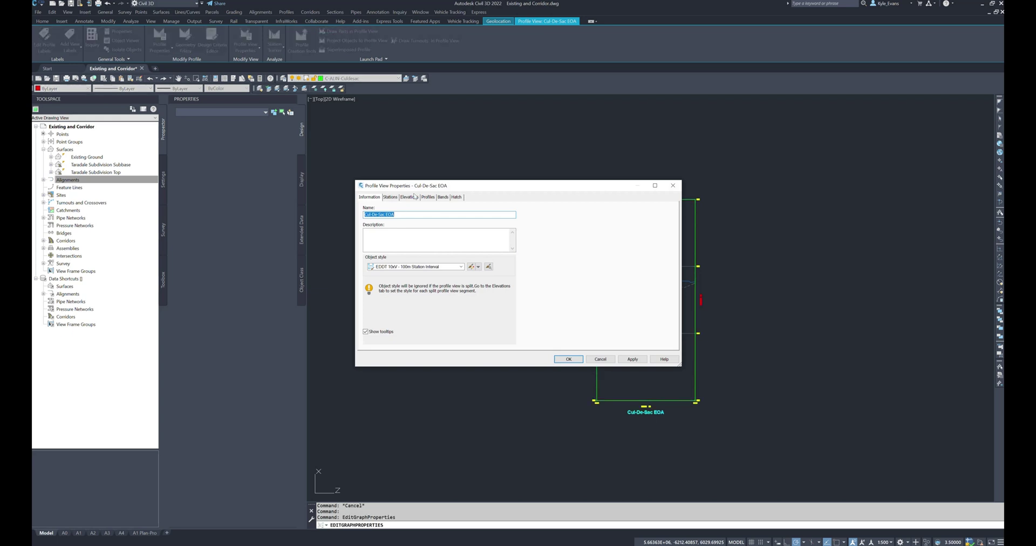
left_click(390, 197)
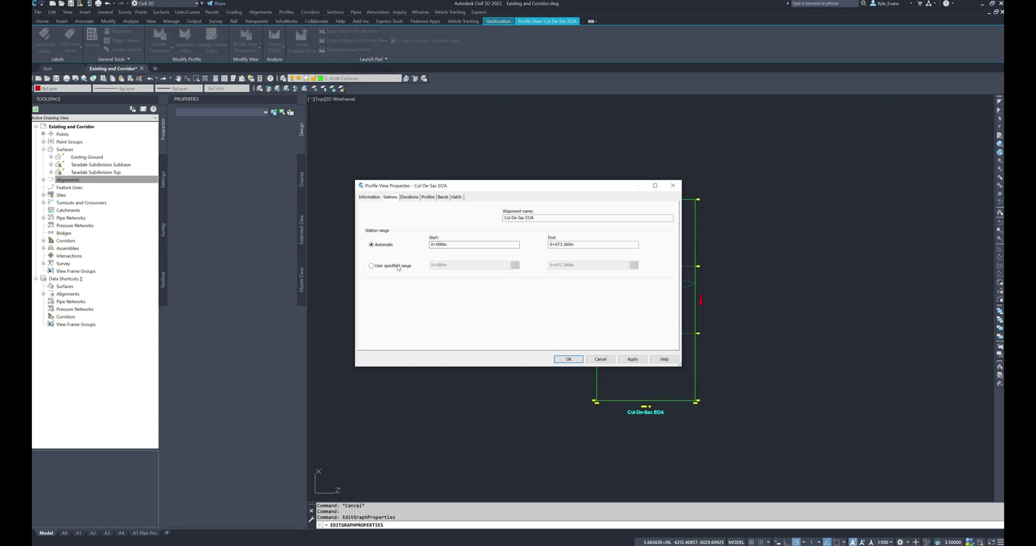
left_click(371, 265)
type("-10")
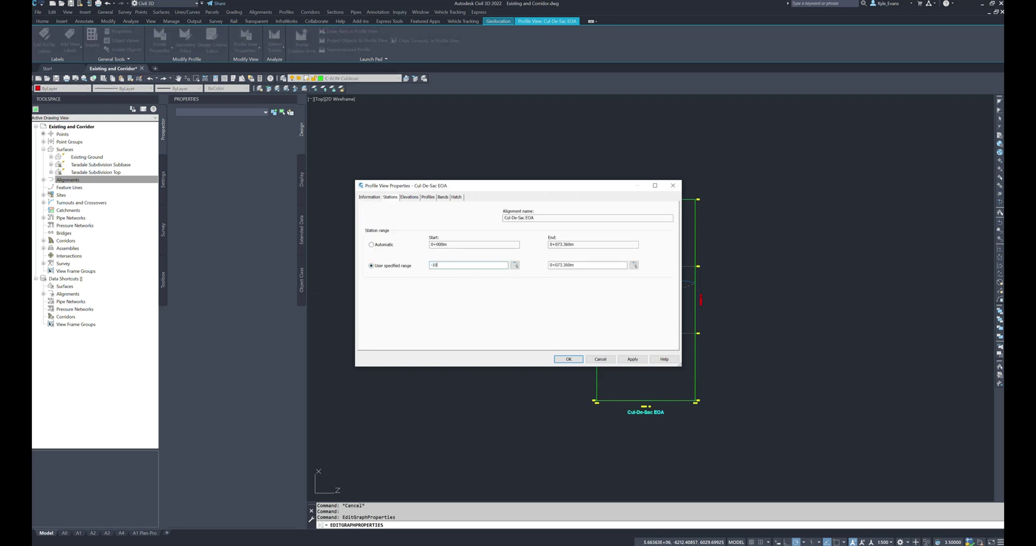
key("Tab")
key("Tab")
type("80")
key("Tab")
left_click(566, 360)
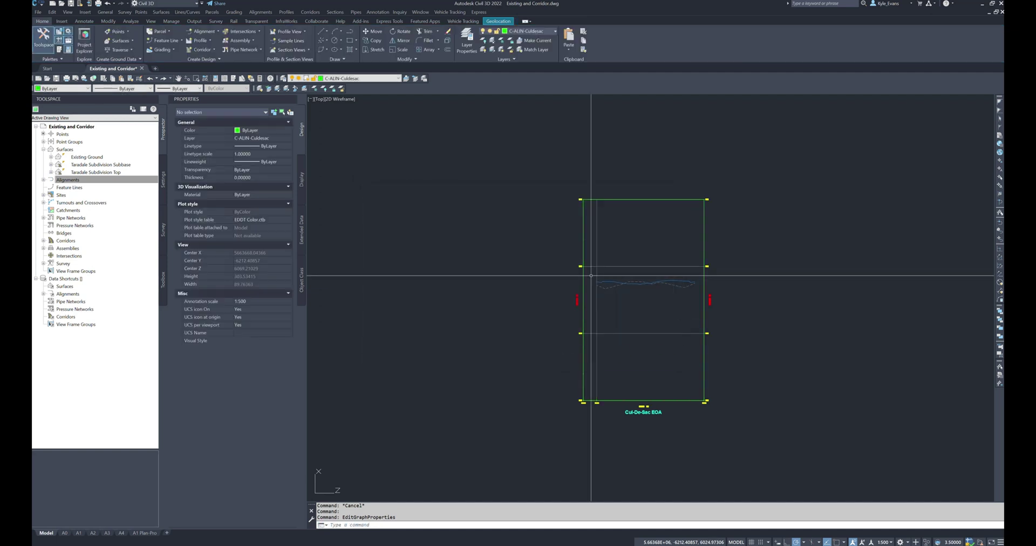
- Examine both ends of the Cul-De-Sac EOA Tie-In profile in the widened profile view
scroll(569, 267, "up", 4)
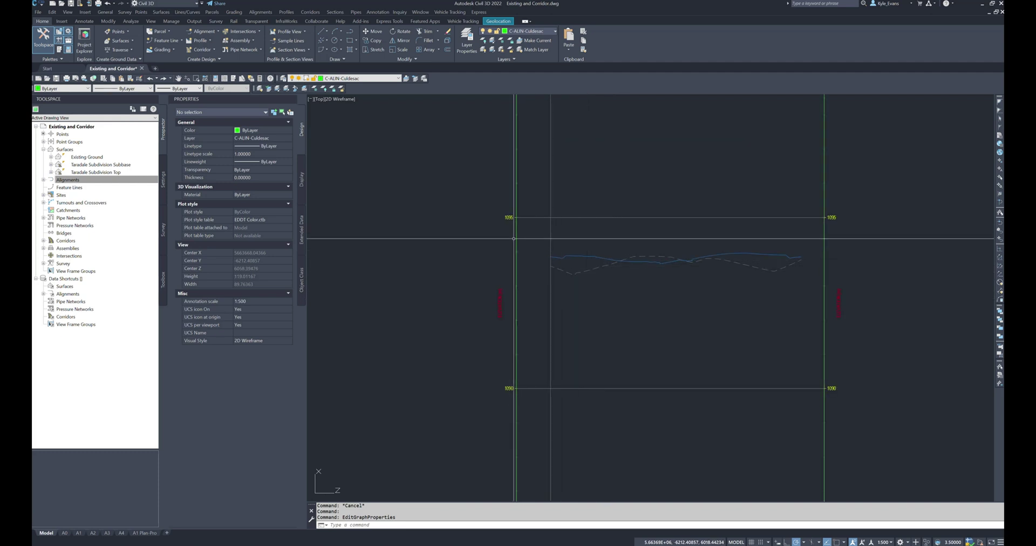
scroll(513, 252, "down", 4)
scroll(513, 253, "up", 2)
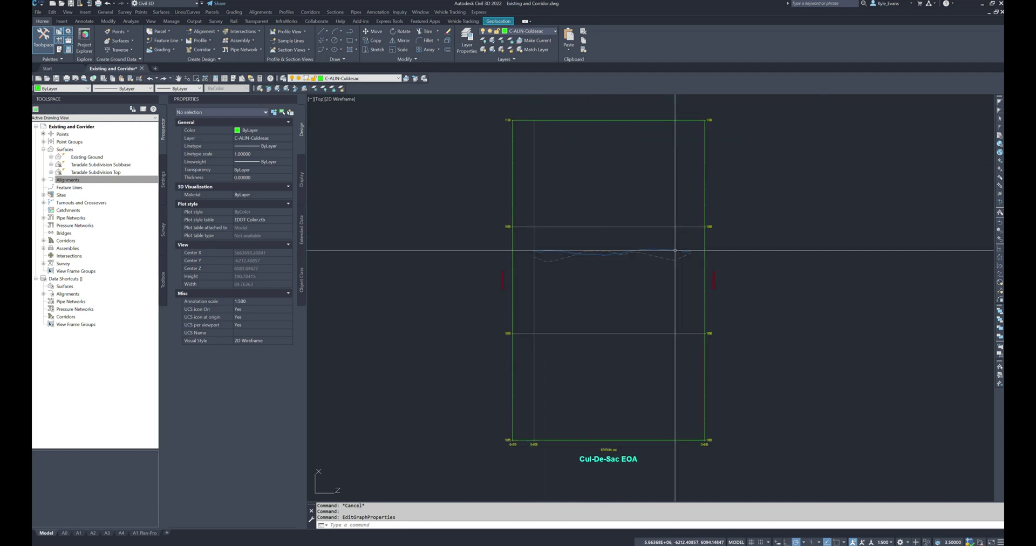
scroll(688, 251, "up", 2)
scroll(687, 266, "up", 4)
left_click(714, 230)
left_click(700, 221)
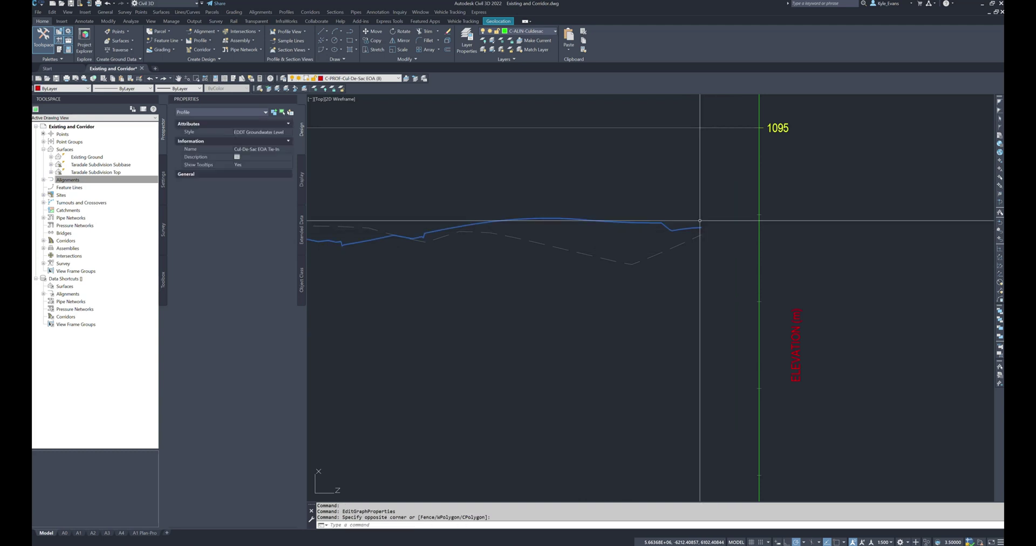
middle_click_drag(566, 269, 762, 272)
middle_click_drag(477, 249, 765, 278)
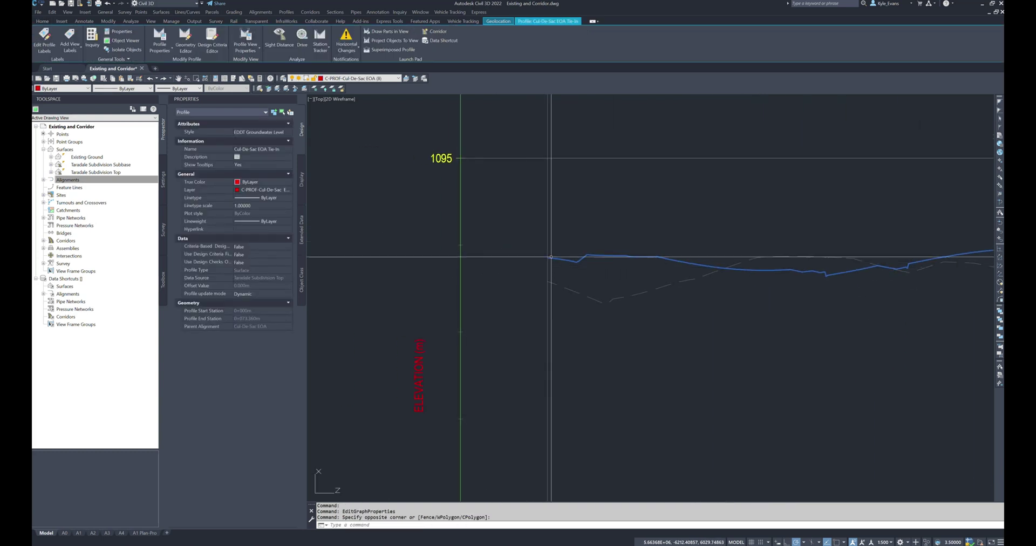
middle_click_drag(546, 261, 466, 289)
key("Escape")
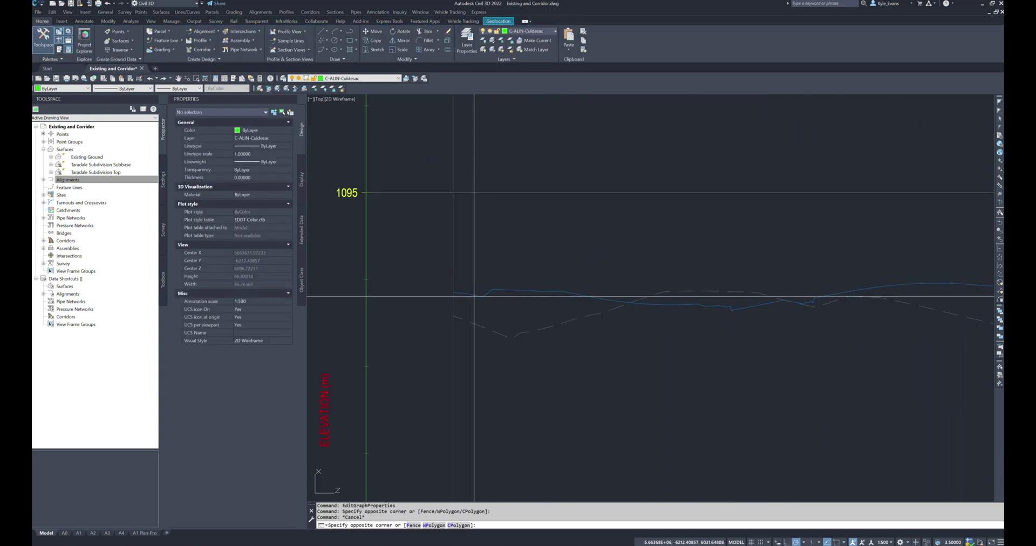
- Examine the cul-de-sac in plan where its edge alignment meets the end of the road corridor
scroll(597, 297, "down", 4)
scroll(662, 187, "down", 9)
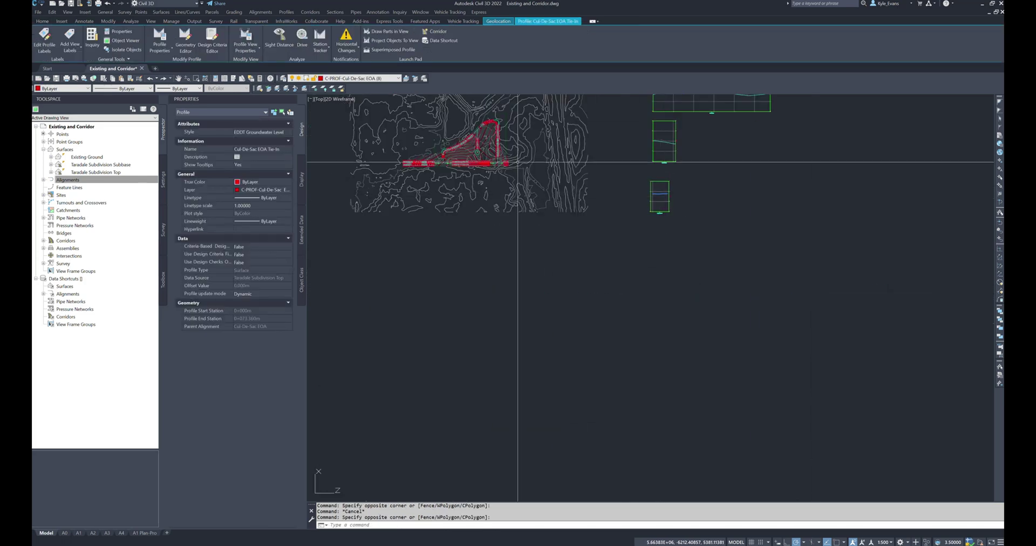
scroll(506, 156, "up", 7)
left_click(666, 178)
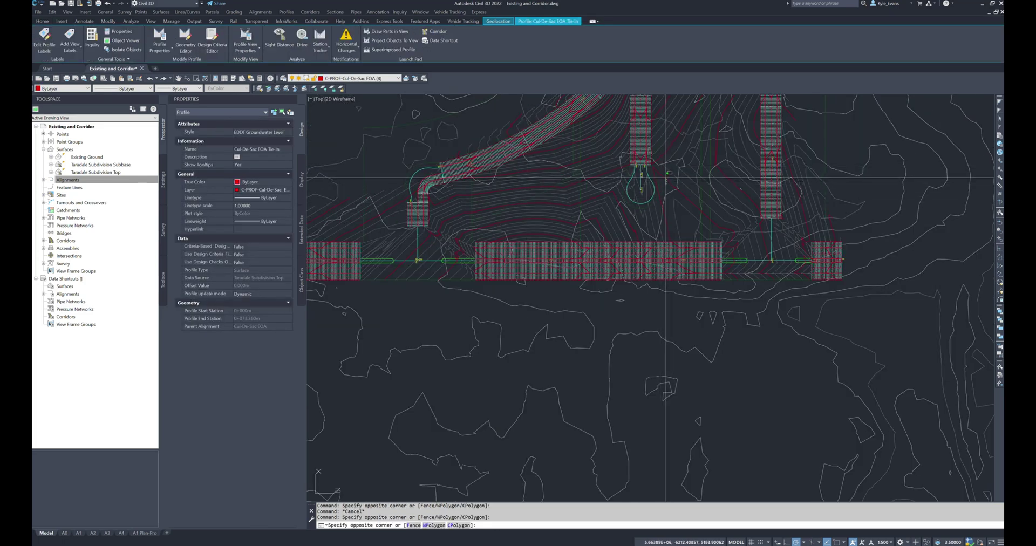
left_click(657, 168)
key("Escape")
scroll(785, 292, "down", 8)
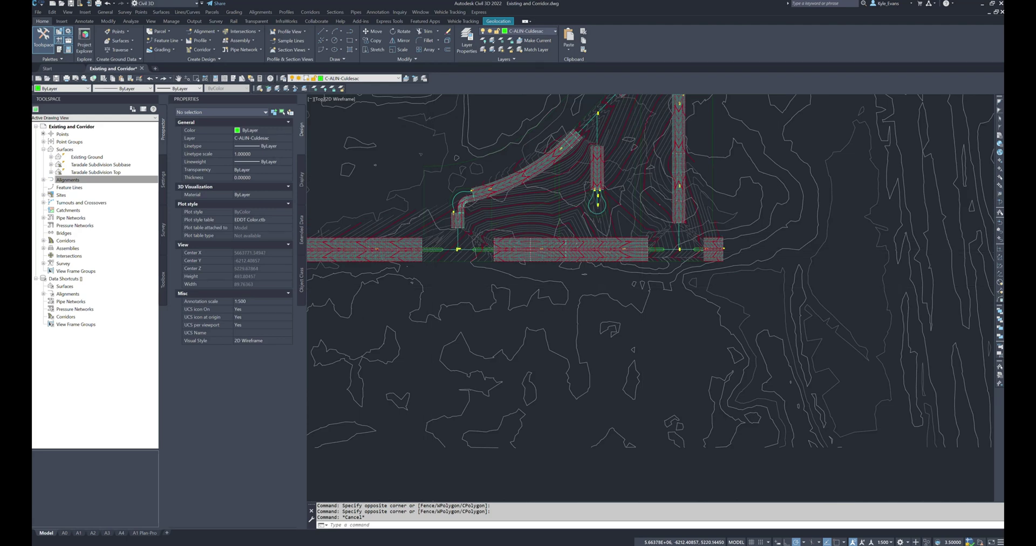
- Inspect the start of the tie-in profile and its elevations within the Cul-De-Sac EOA profile view
scroll(734, 307, "up", 12)
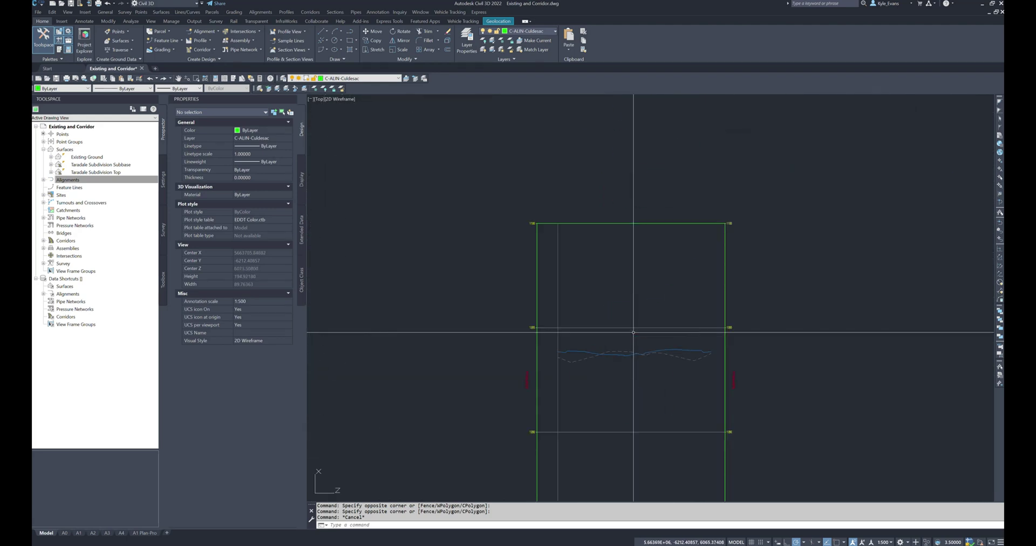
scroll(556, 354, "up", 6)
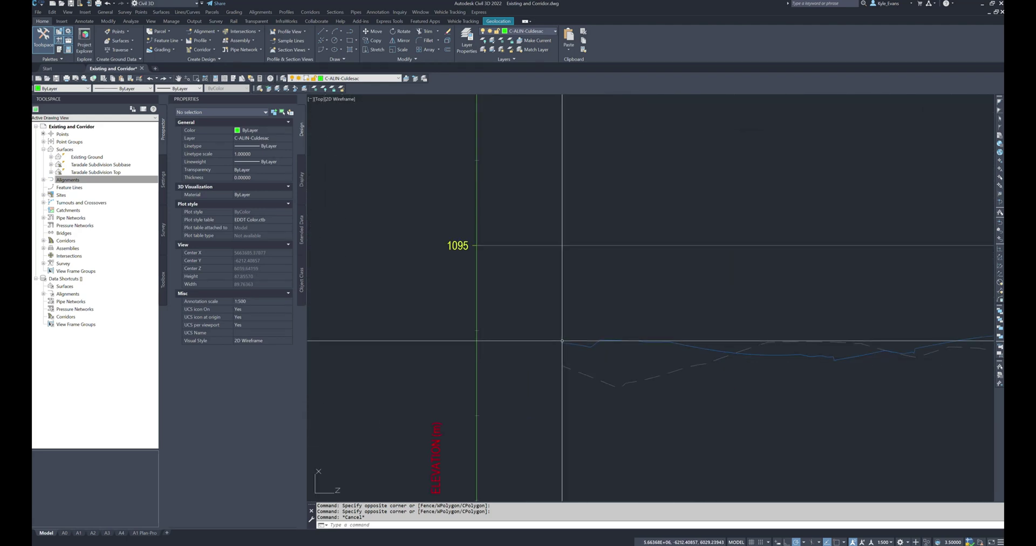
left_click(540, 329)
left_click(592, 351)
scroll(621, 359, "down", 6)
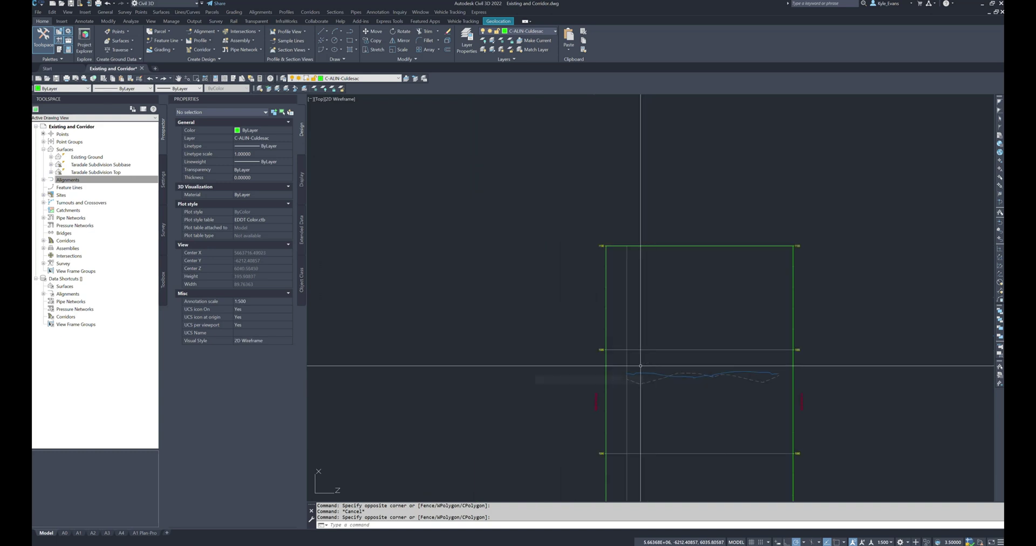
scroll(628, 366, "down", 5)
scroll(598, 343, "up", 2)
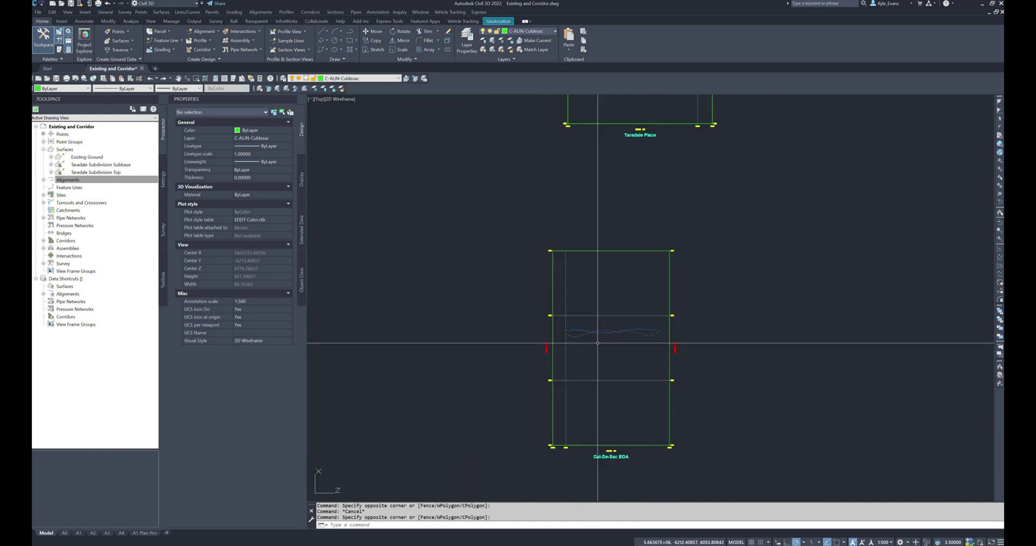
scroll(597, 343, "up", 6)
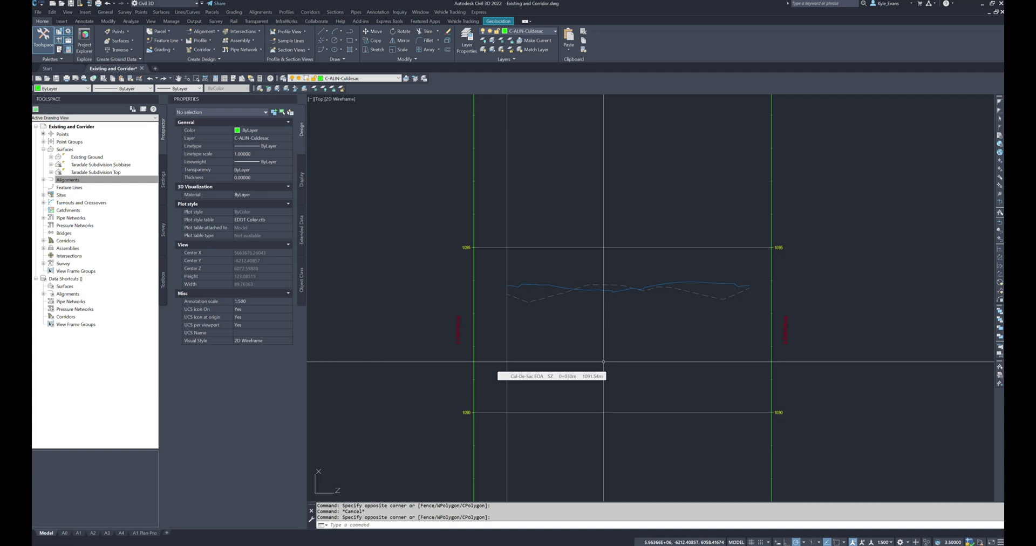
- Create a layout profile named Cul-De-Sac EOA Design in the Cul-De-Sac EOA view, with style EDDT Design Profile and label set EDDT BLANK
scroll(470, 168, "down", 2)
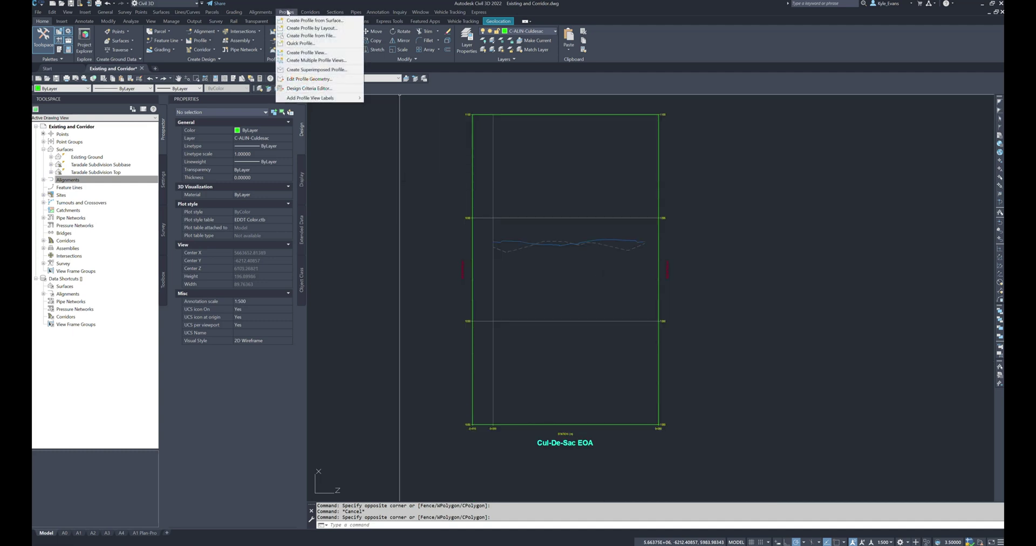
left_click(297, 28)
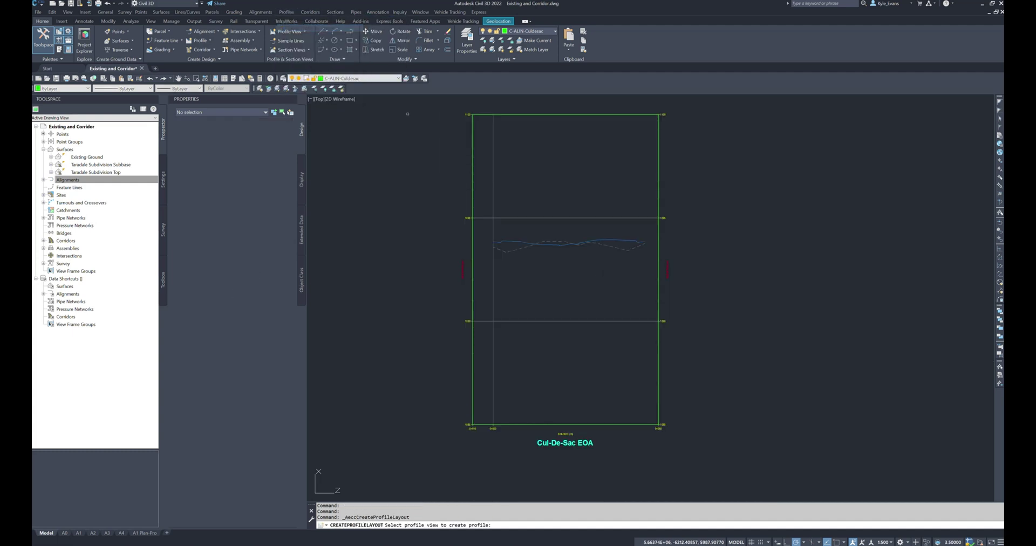
left_click(471, 167)
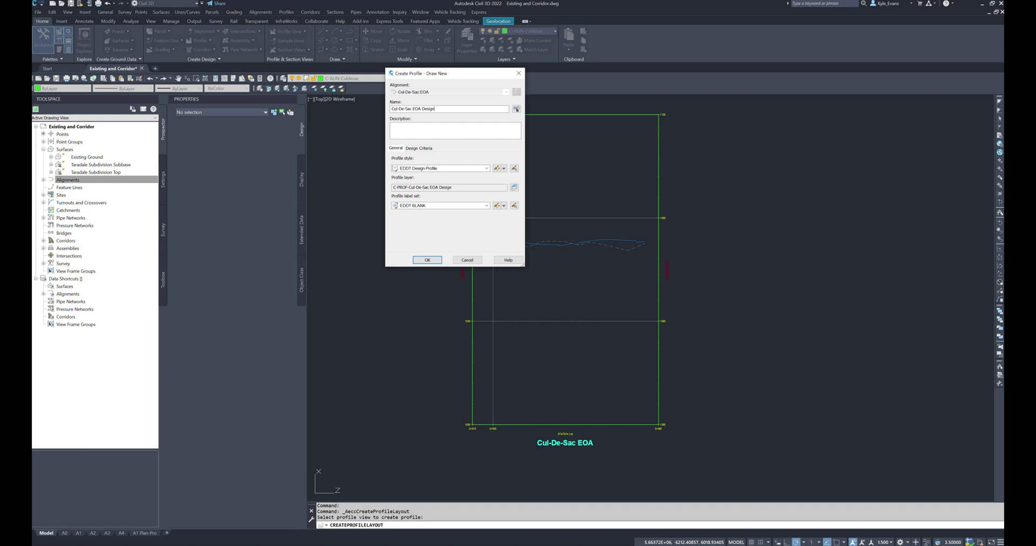
left_click(427, 260)
left_click(365, 131)
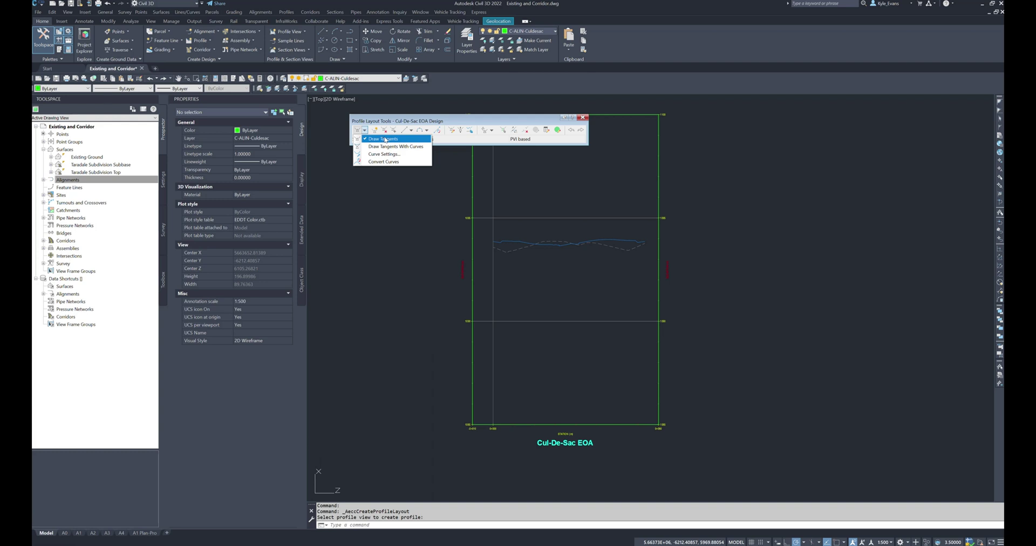
left_click(386, 140)
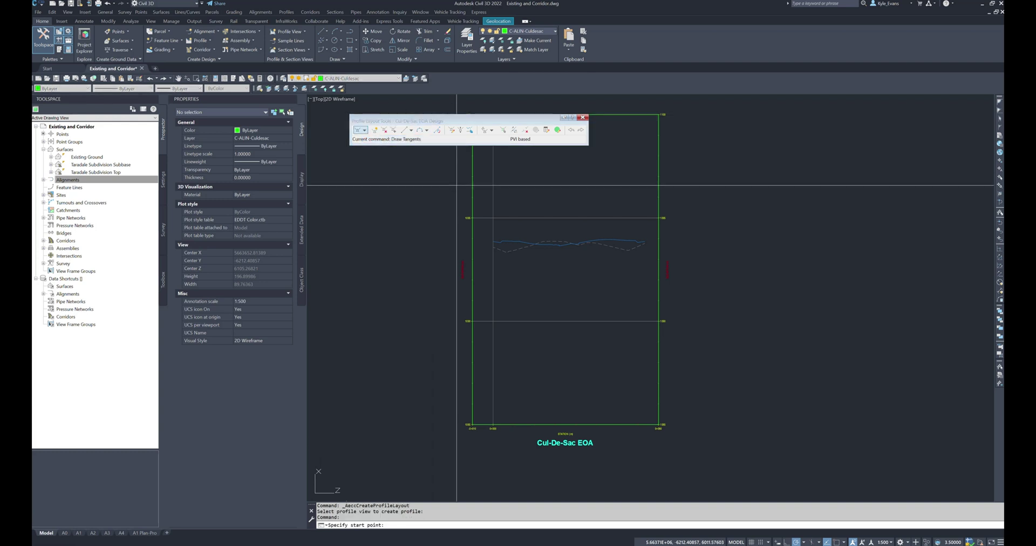
scroll(544, 248, "up", 4)
middle_click_drag(468, 269, 395, 274)
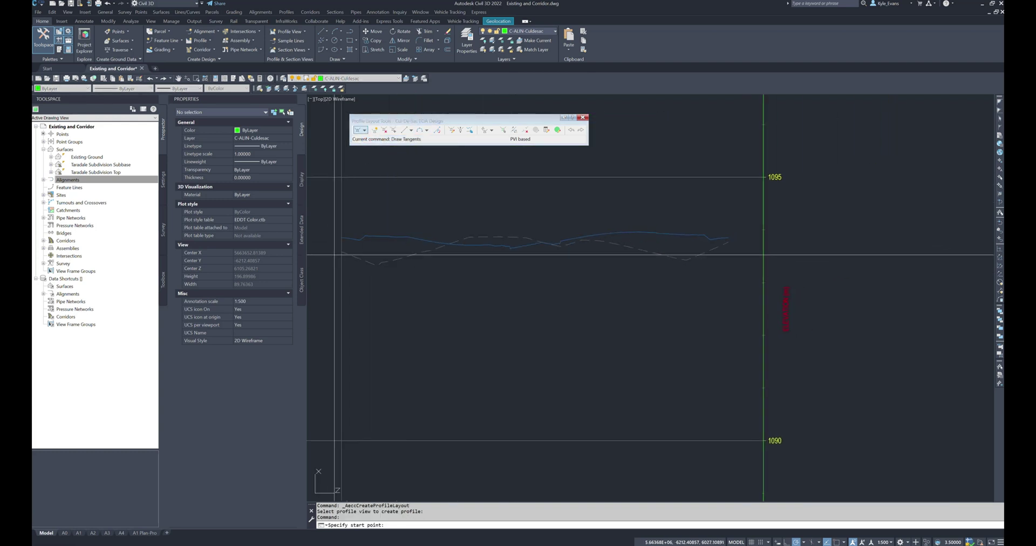
middle_click_drag(335, 254, 412, 277)
scroll(393, 261, "up", 2)
scroll(392, 262, "up", 4)
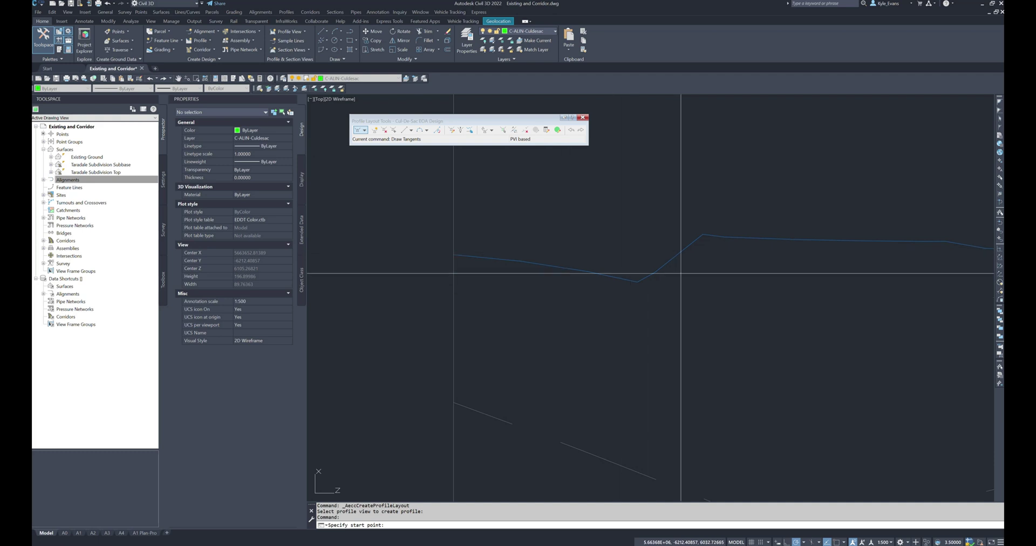
right_click(549, 279, "shift")
left_click(572, 329)
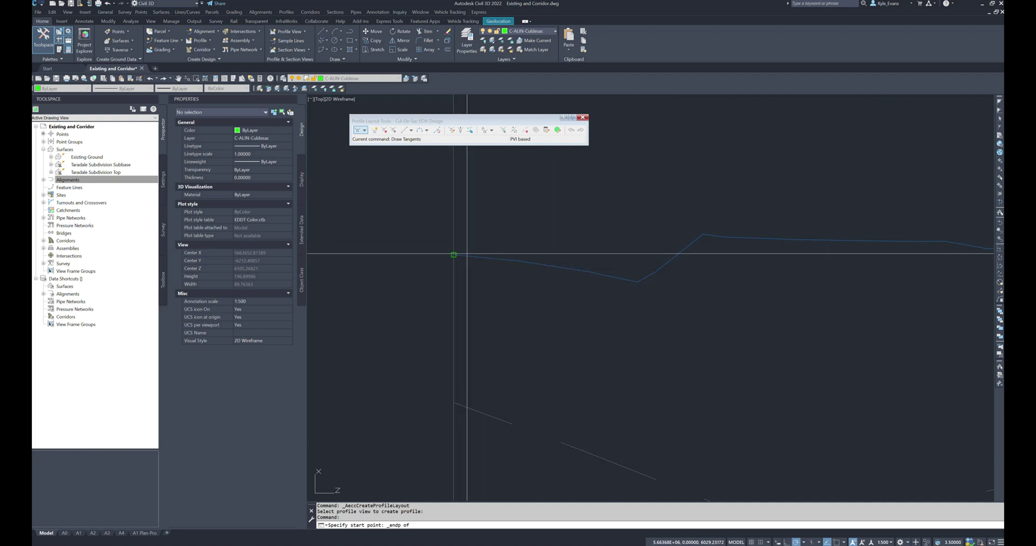
scroll(460, 255, "up", 8)
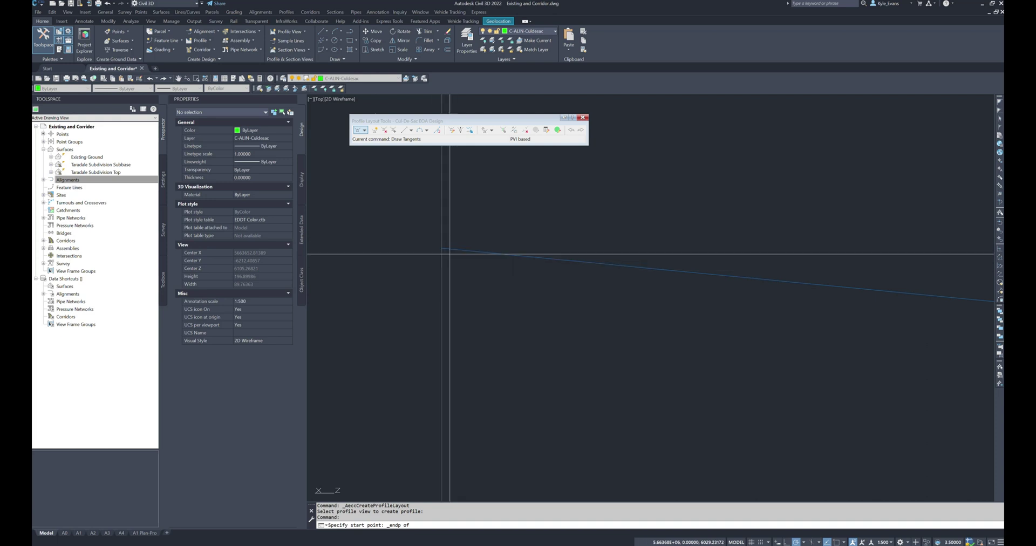
left_click(442, 249)
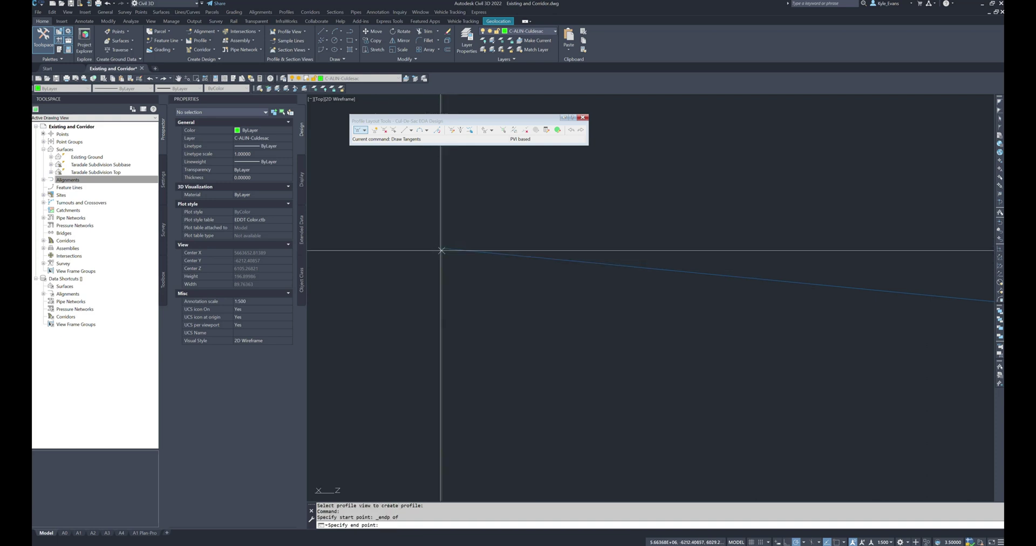
scroll(441, 269, "down", 5)
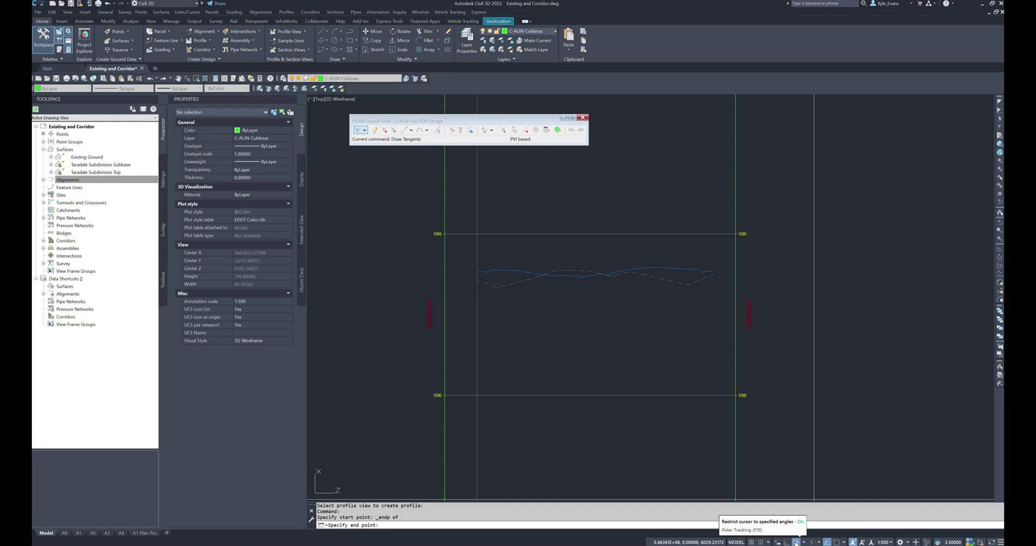
left_click(578, 301)
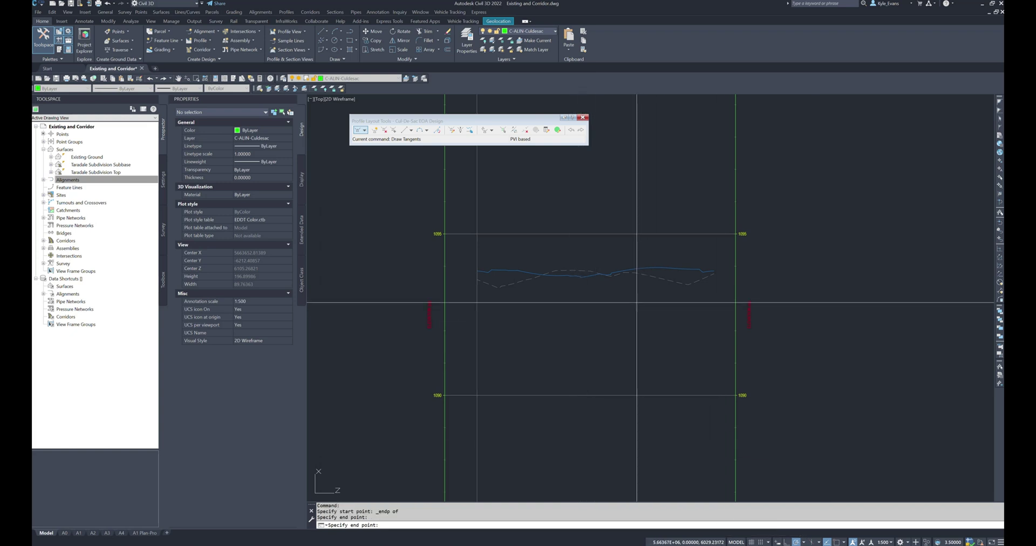
scroll(585, 307, "down", 2)
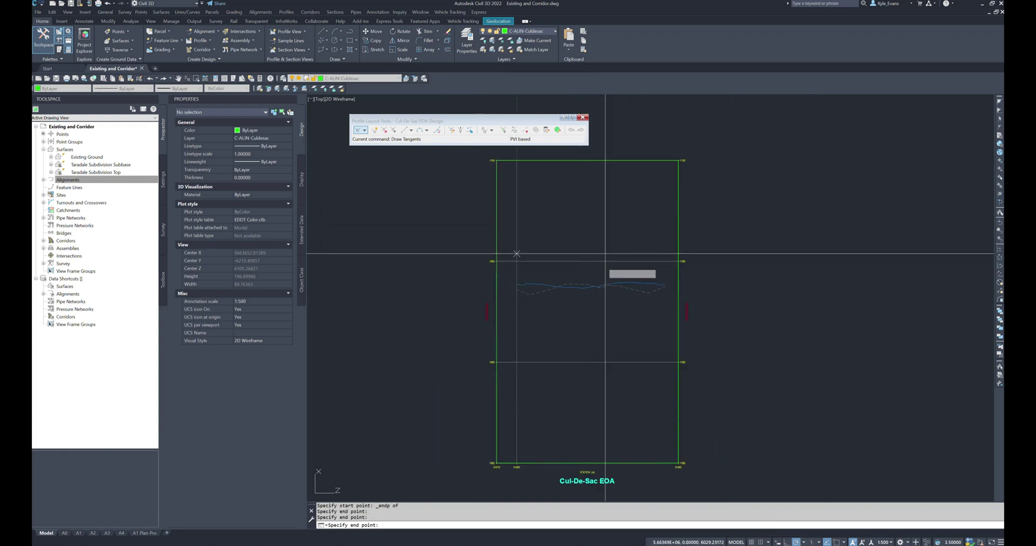
key("Escape")
left_click(365, 131)
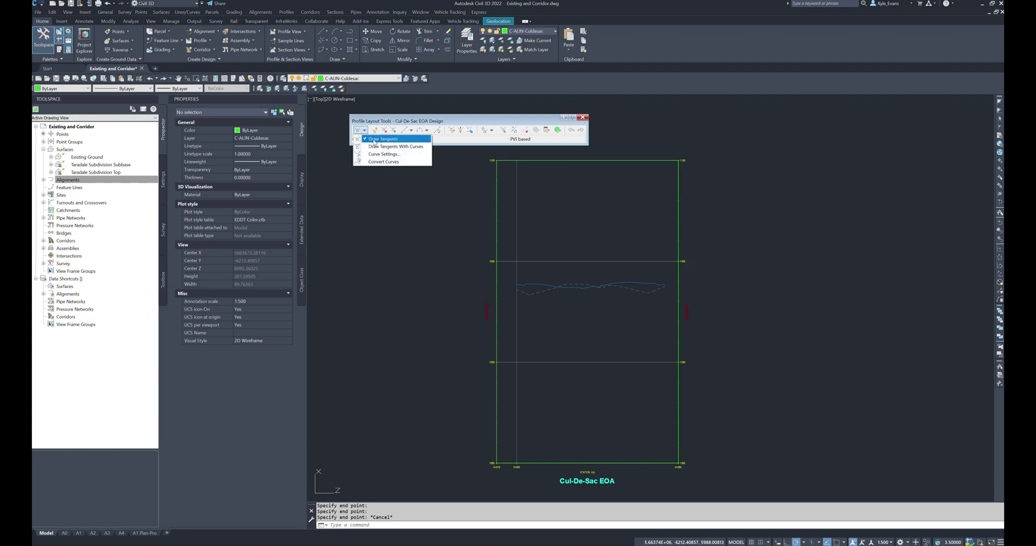
left_click(376, 139)
scroll(556, 313, "up", 5)
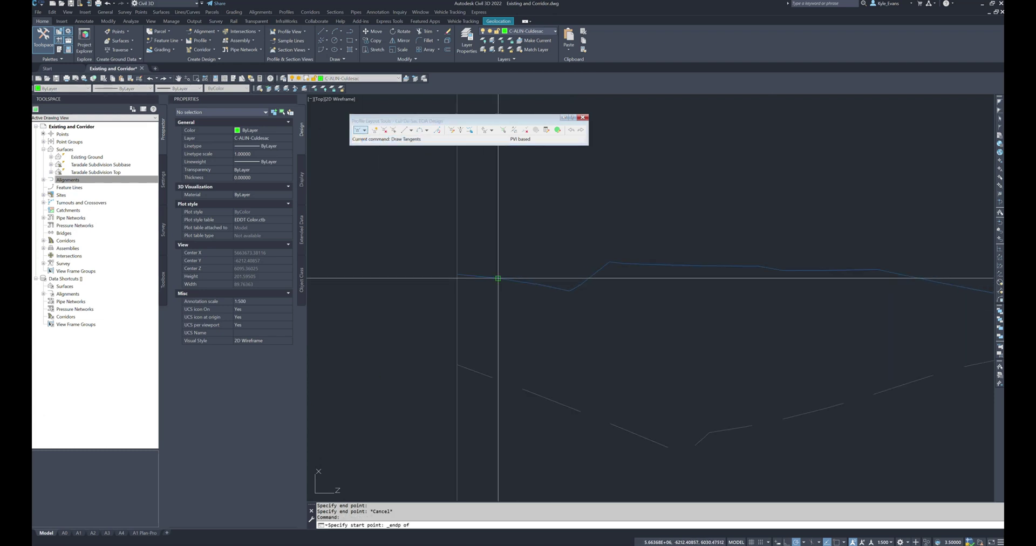
left_click(457, 274)
scroll(620, 322, "down", 5)
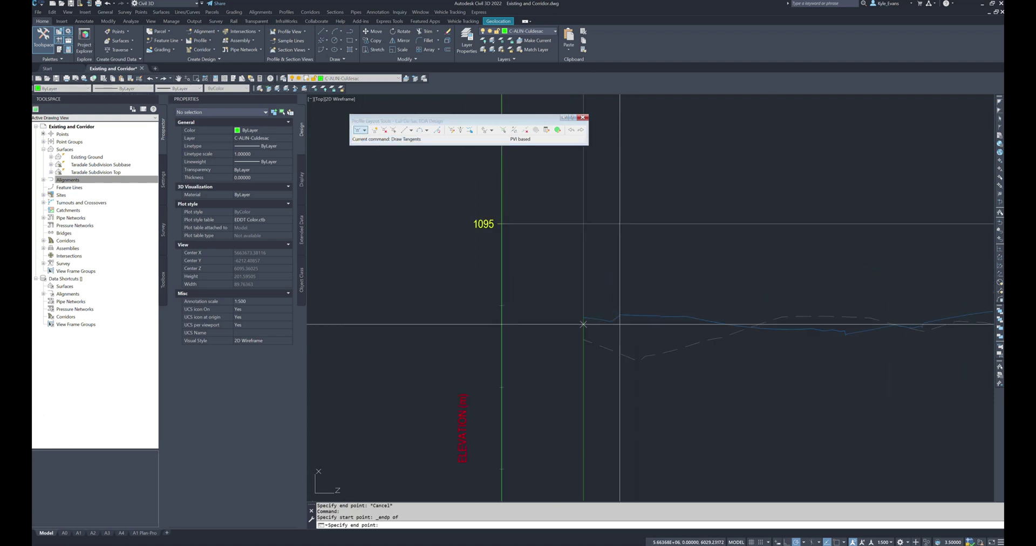
scroll(600, 473, "up", 4)
middle_click_drag(687, 435, 483, 365)
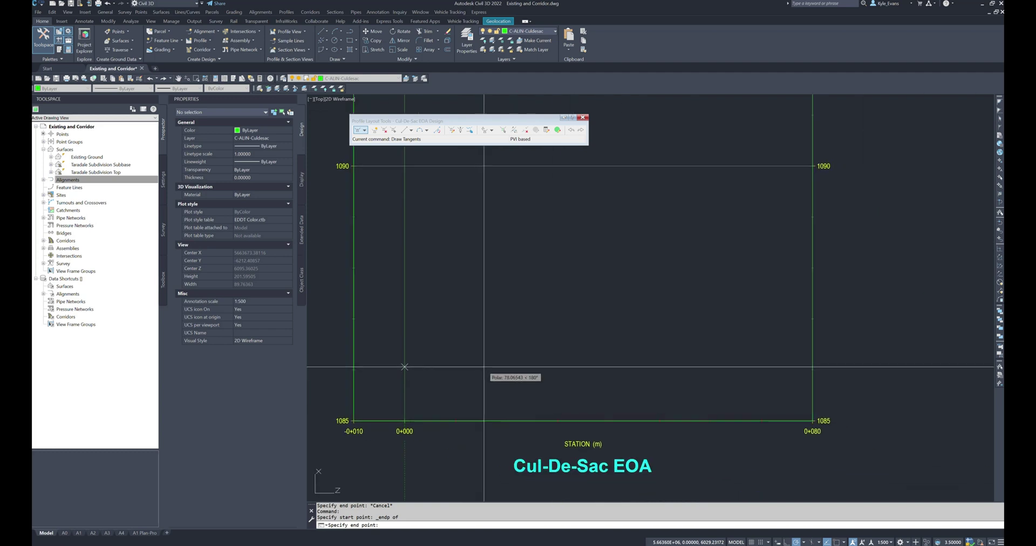
scroll(491, 371, "down", 4)
key("Escape")
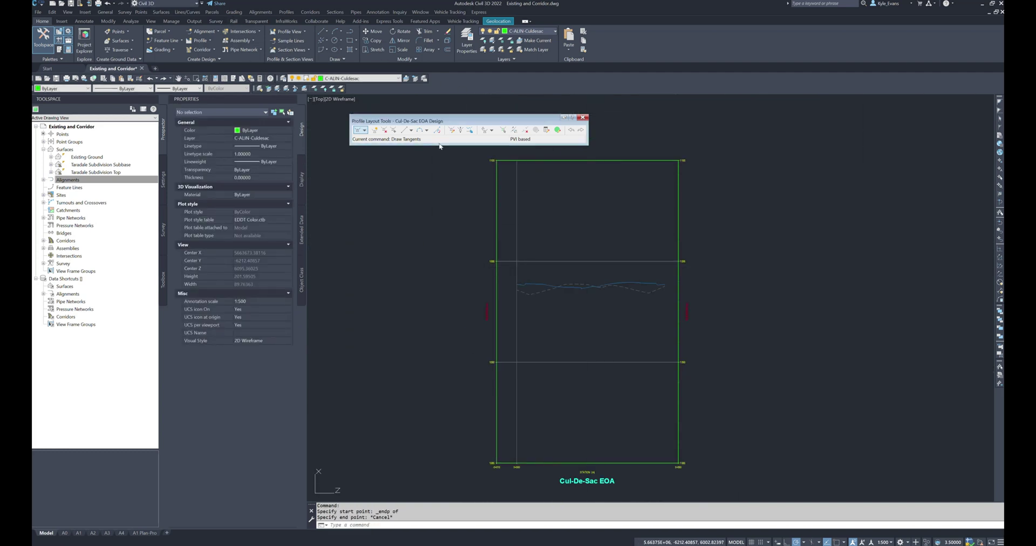
- Try to draw design tangents with curves from the start endpoint of the tie-in profile
left_click(364, 130)
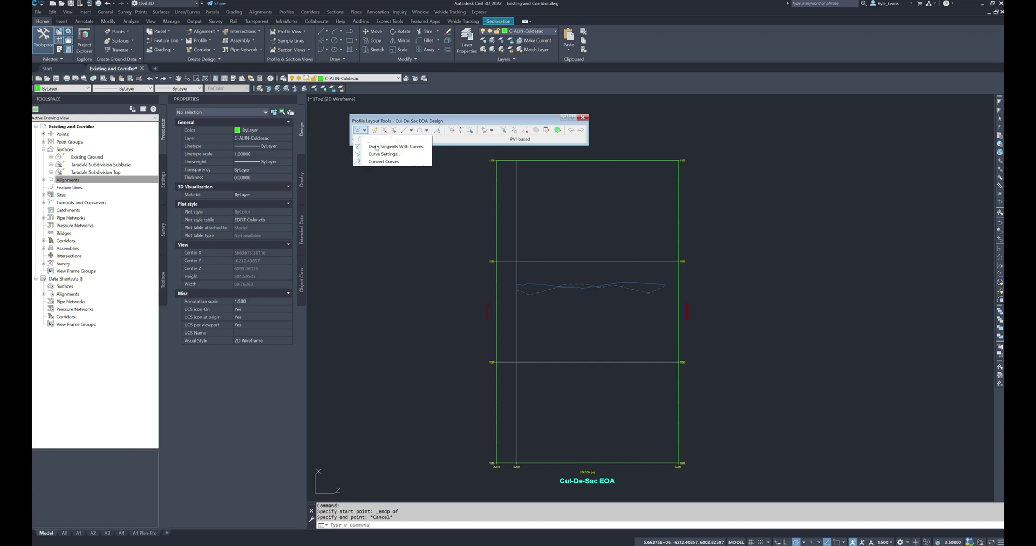
left_click(376, 148)
scroll(511, 272, "up", 6)
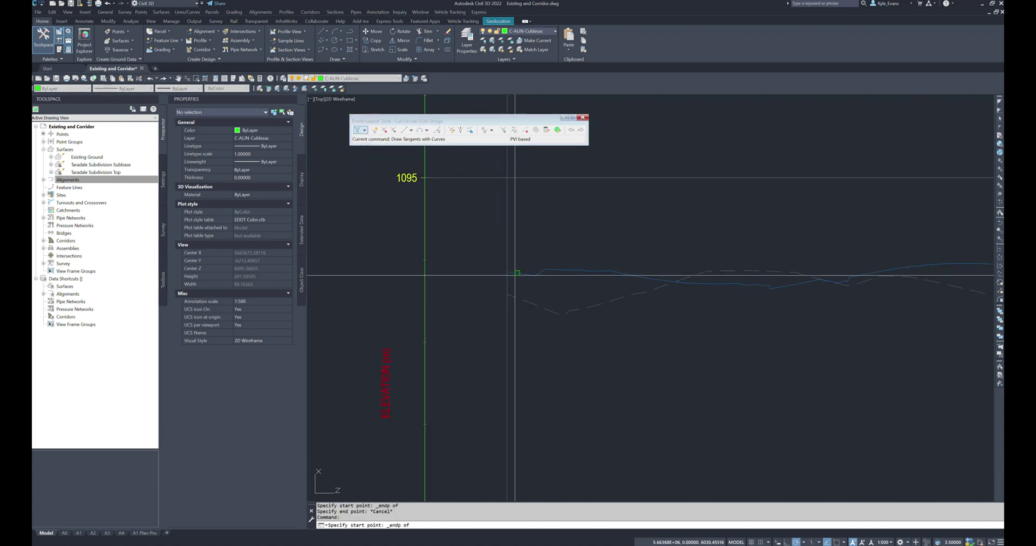
left_click(508, 272)
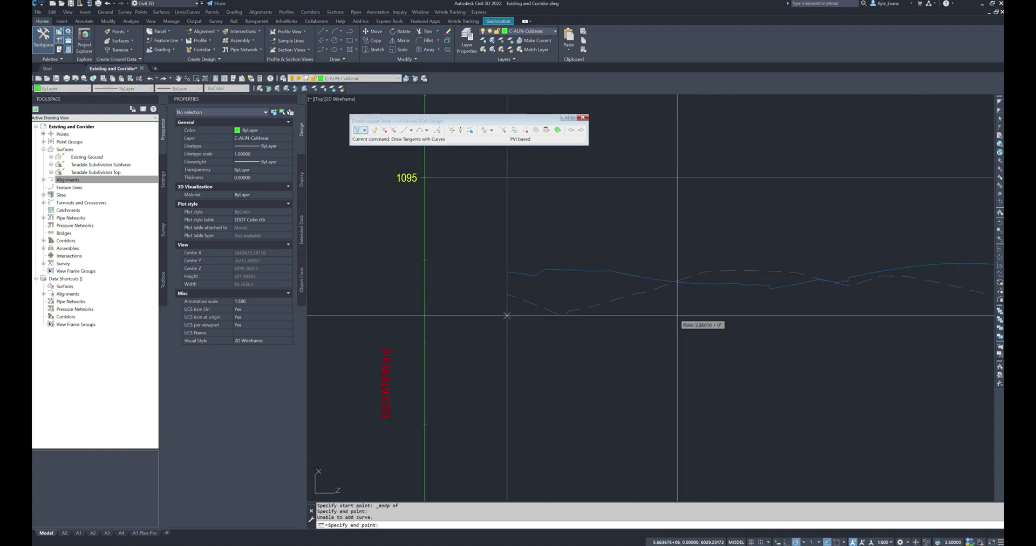
scroll(650, 395, "down", 2)
scroll(650, 396, "up", 2)
key("Escape")
key("Escape")
- With polar tracking off, draw a design tangent without curves from the tie-in profile's start down to a low point near mid-profile
mouse_move(650, 395)
middle_mouse_down()
mouse_move(571, 274)
mouse_move(515, 222)
middle_mouse_up()
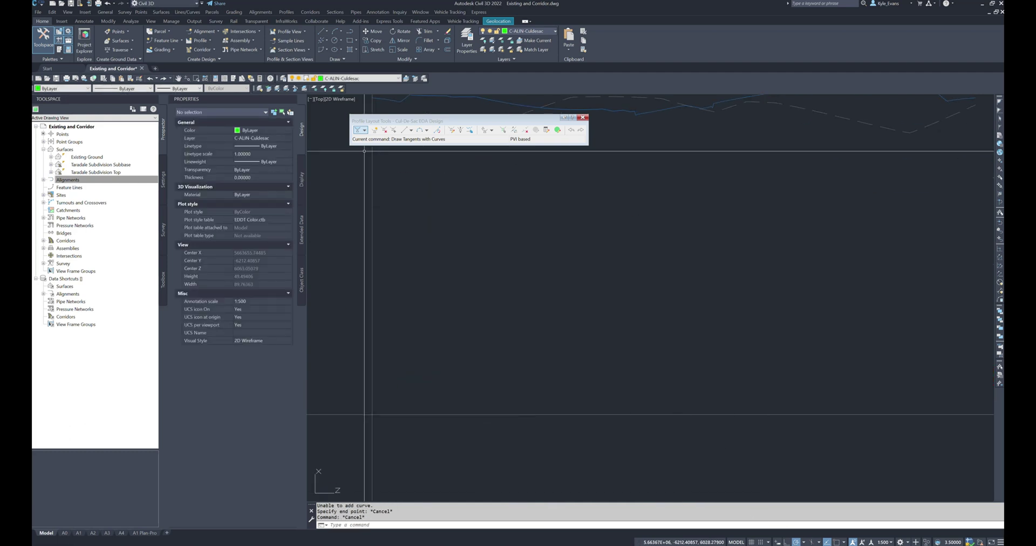
scroll(631, 309, "down", 4)
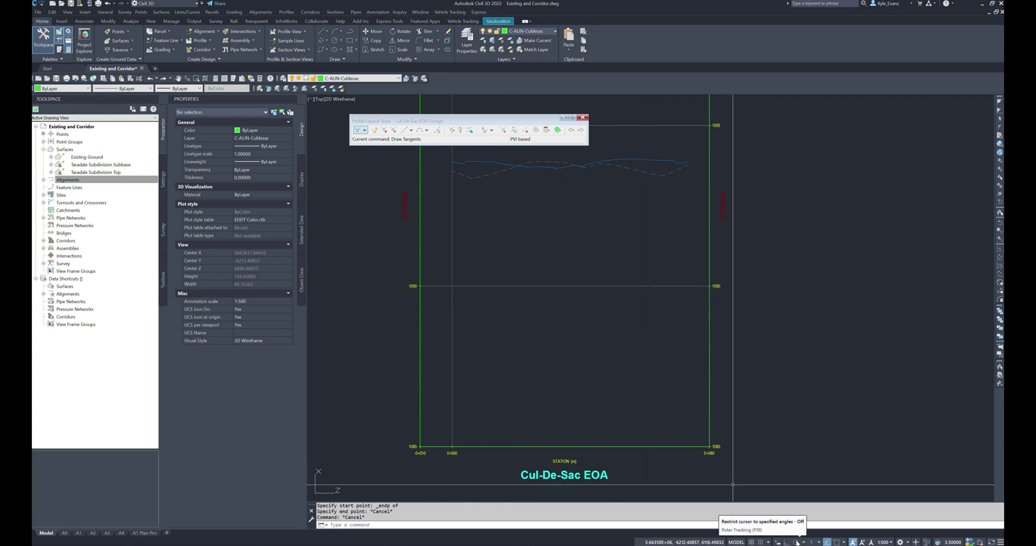
left_click(365, 131)
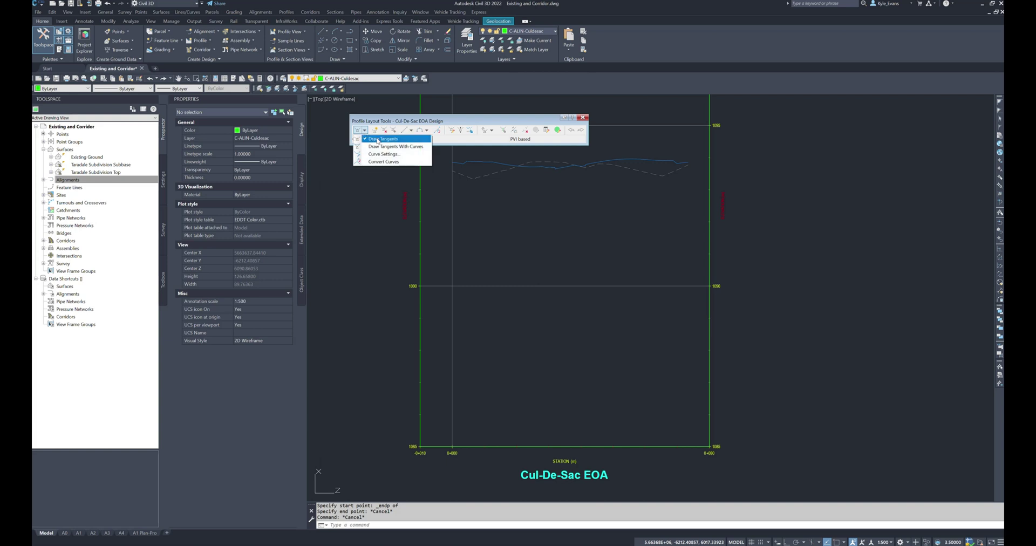
left_click(378, 139)
scroll(432, 157, "up", 4)
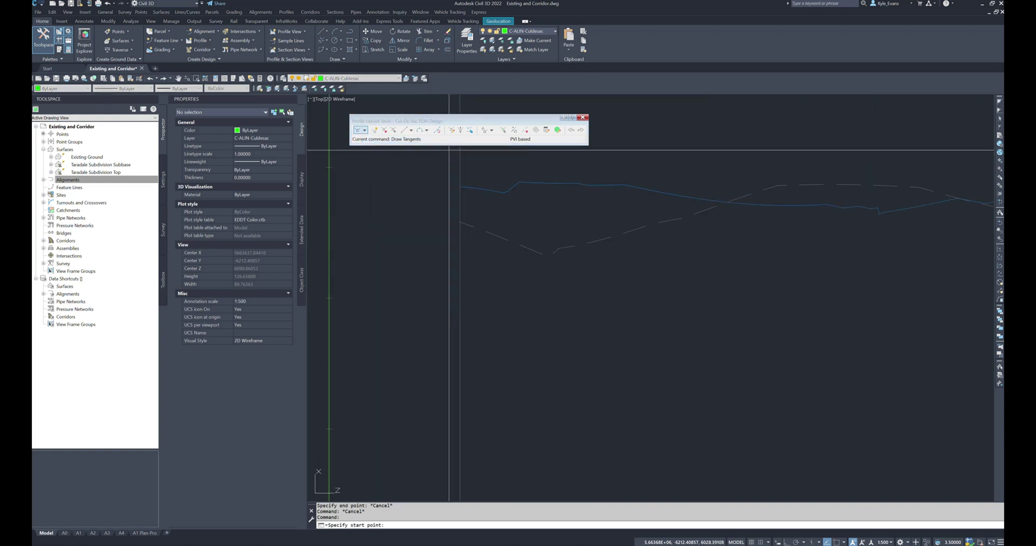
left_click(460, 186)
scroll(482, 220, "down", 3)
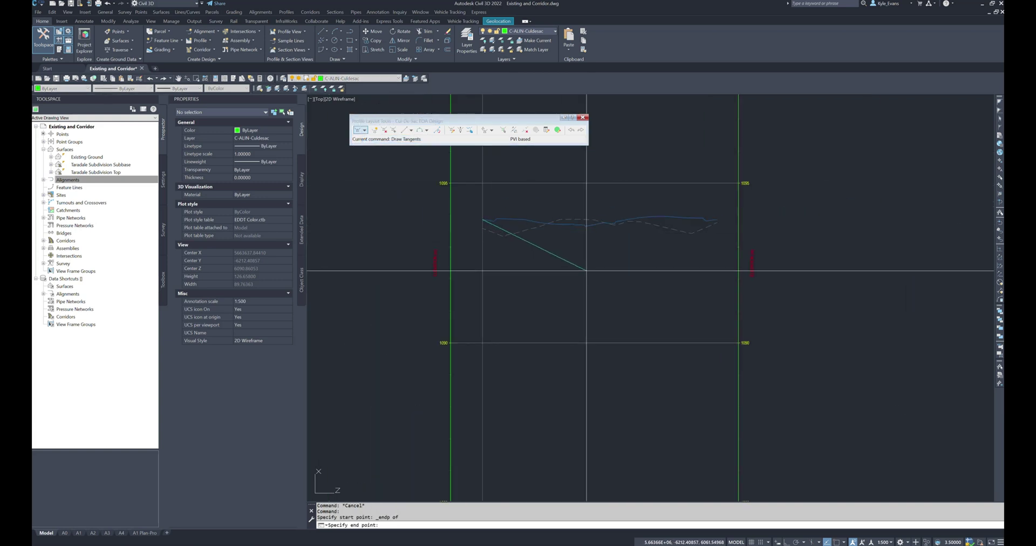
left_click(591, 241)
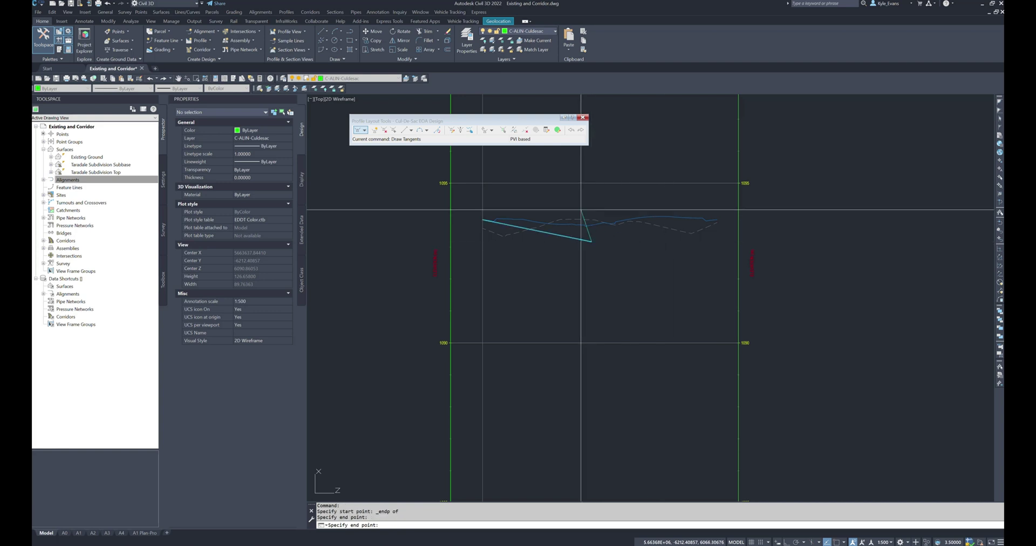
- Draw the second design tangent from the low point up to the far endpoint of the tie-in profile and finish the layout
scroll(717, 227, "up", 5)
right_click(712, 238, "shift")
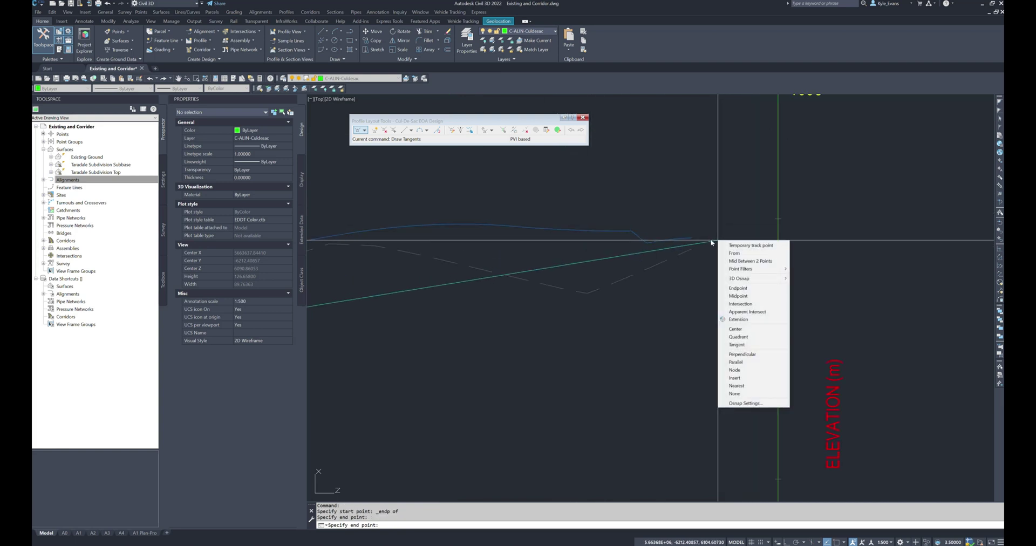
left_click(740, 282)
scroll(691, 237, "up", 4)
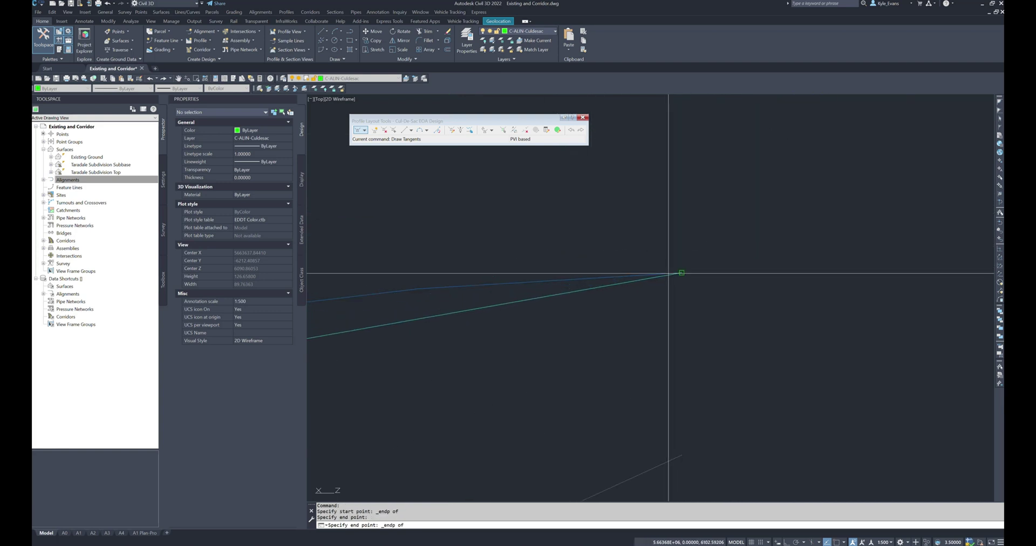
scroll(702, 281, "up", 4)
left_click(643, 266)
scroll(719, 311, "down", 5)
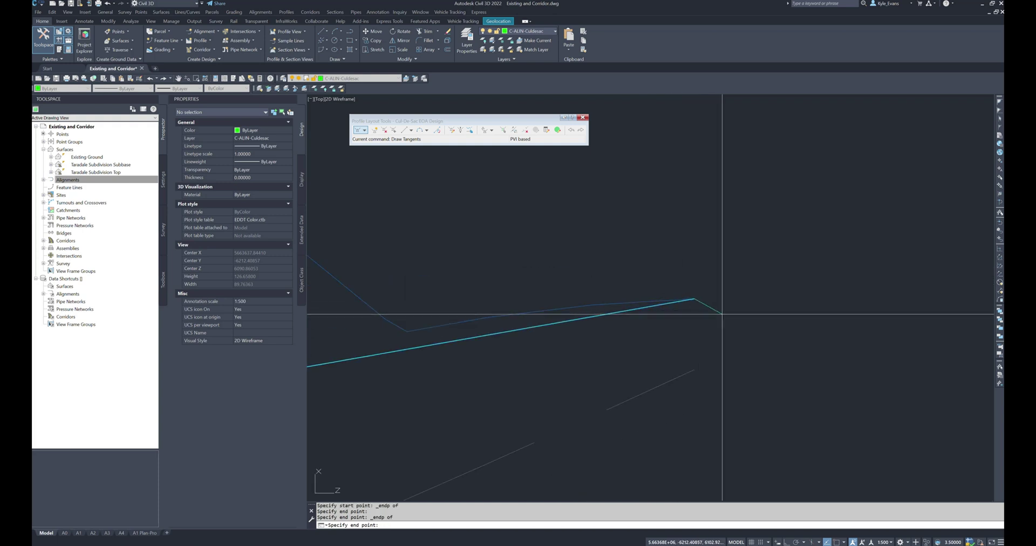
key("Escape")
- Review the PVI stations, elevations and grades of the new design profile in the profile entities table
scroll(695, 290, "down", 5)
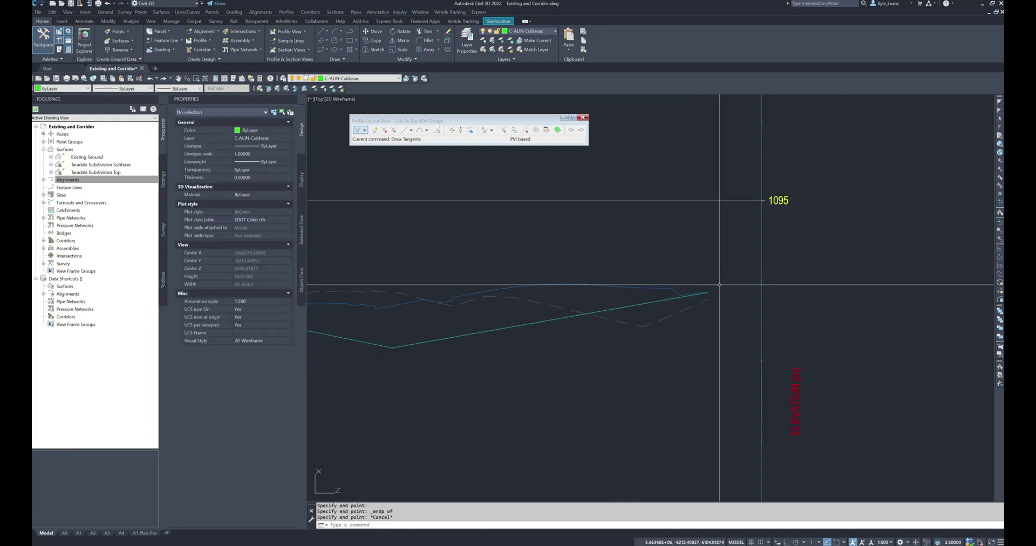
scroll(464, 334, "down", 4)
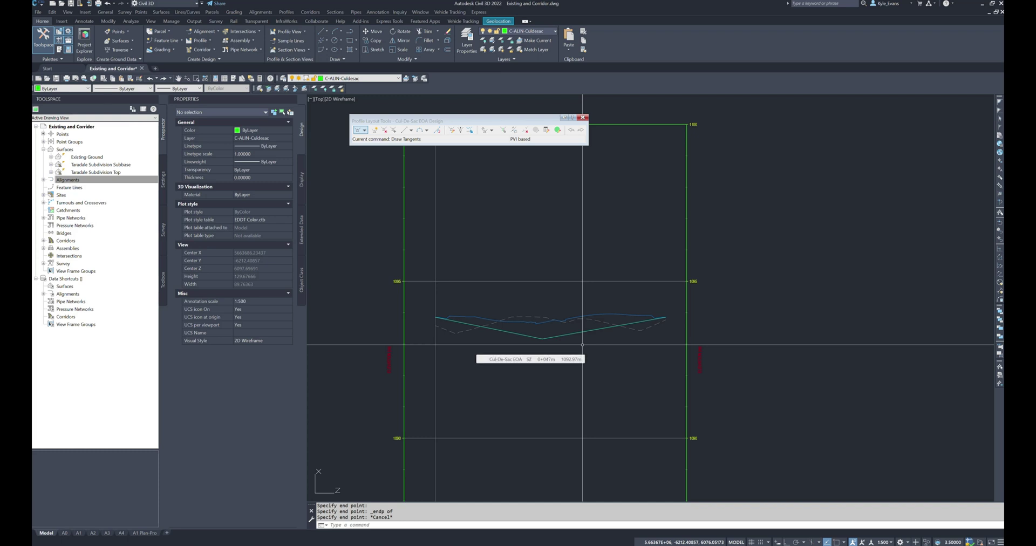
scroll(583, 344, "up", 5)
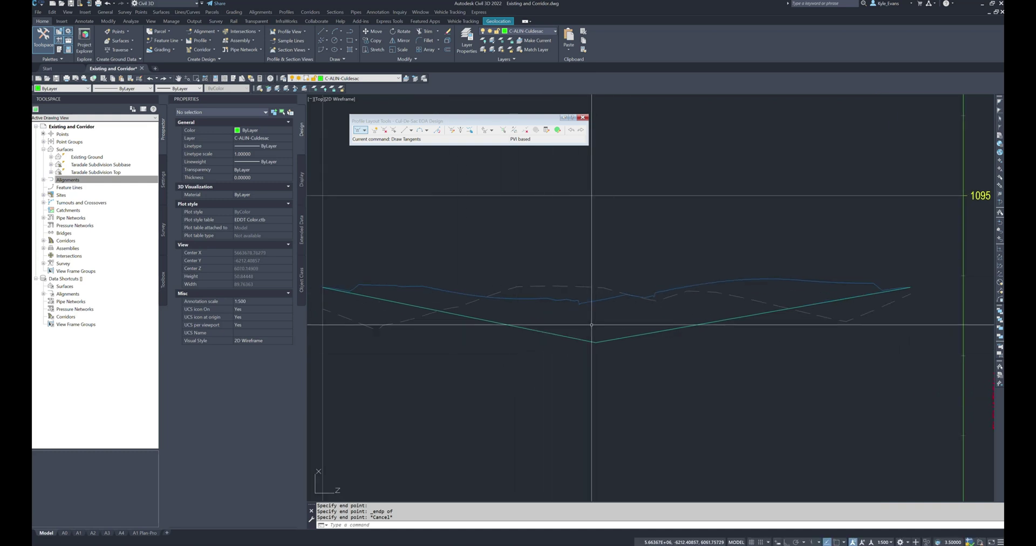
scroll(618, 341, "down", 3)
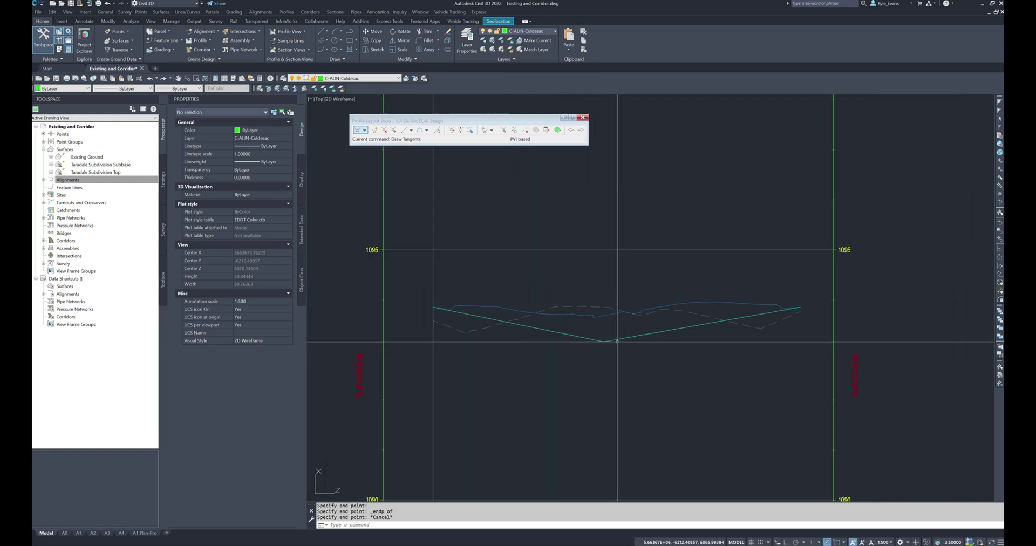
left_click(559, 132)
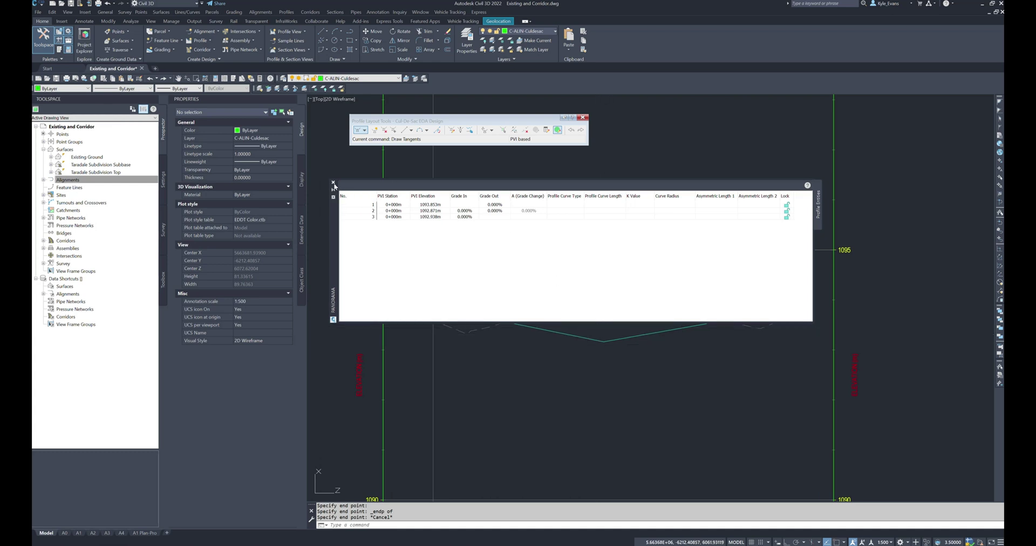
left_click(334, 183)
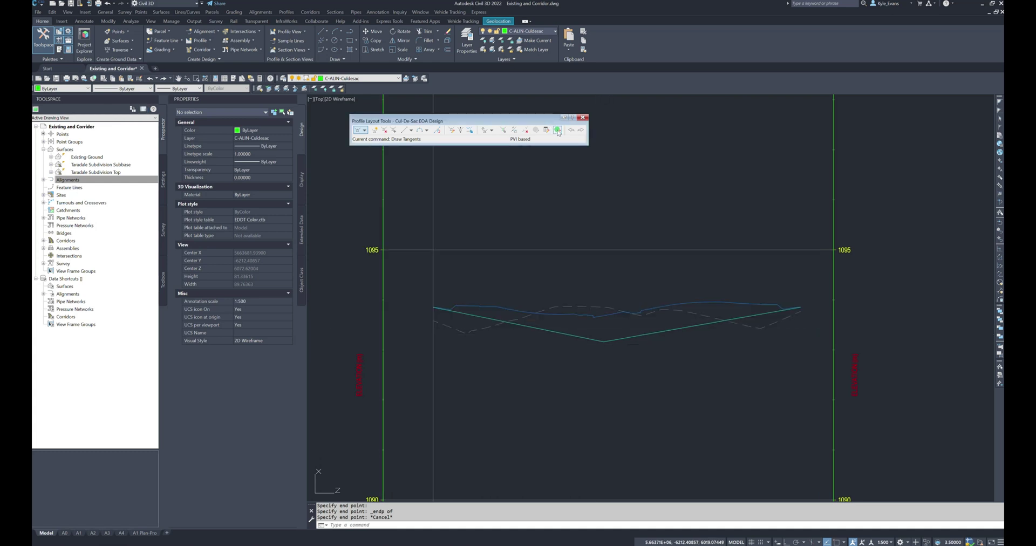
left_click(558, 131)
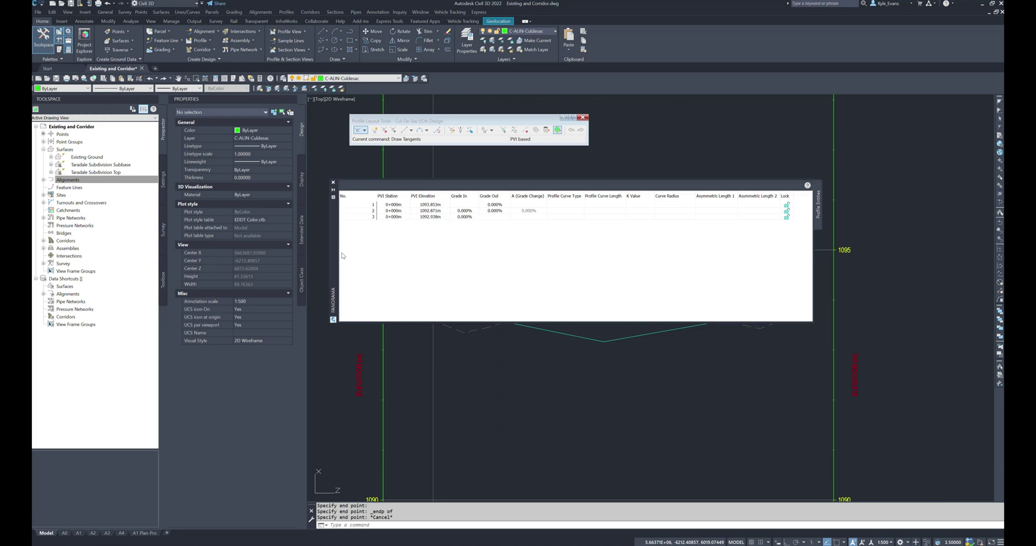
left_click_drag(341, 253, 400, 385)
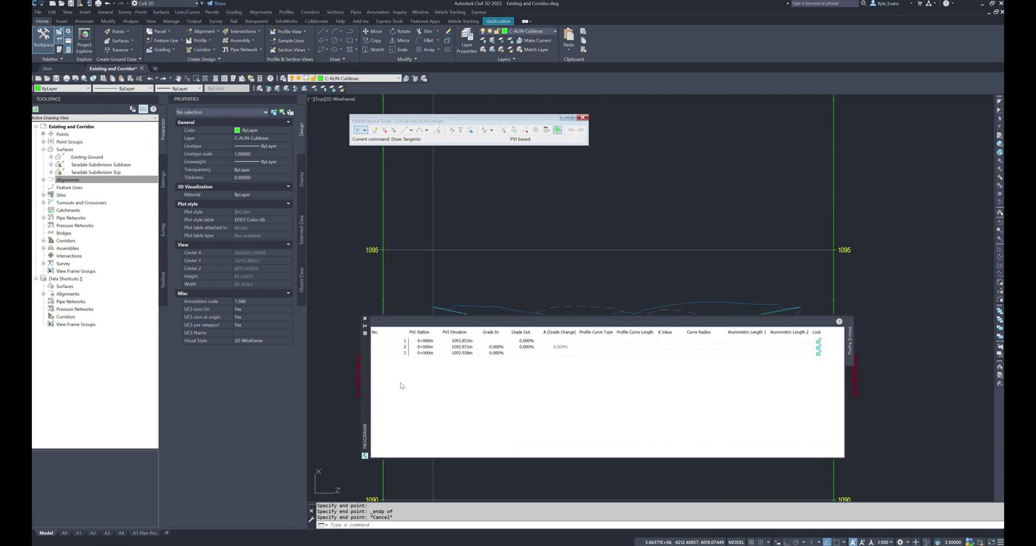
left_click(422, 342)
left_click(422, 348)
left_click(422, 353)
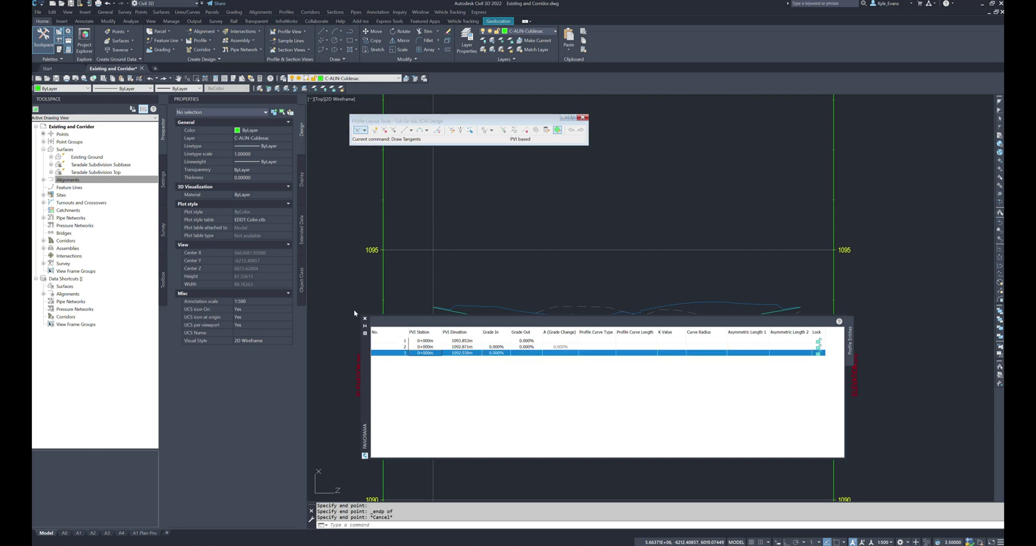
left_click(366, 319)
key("Escape")
key("Escape")
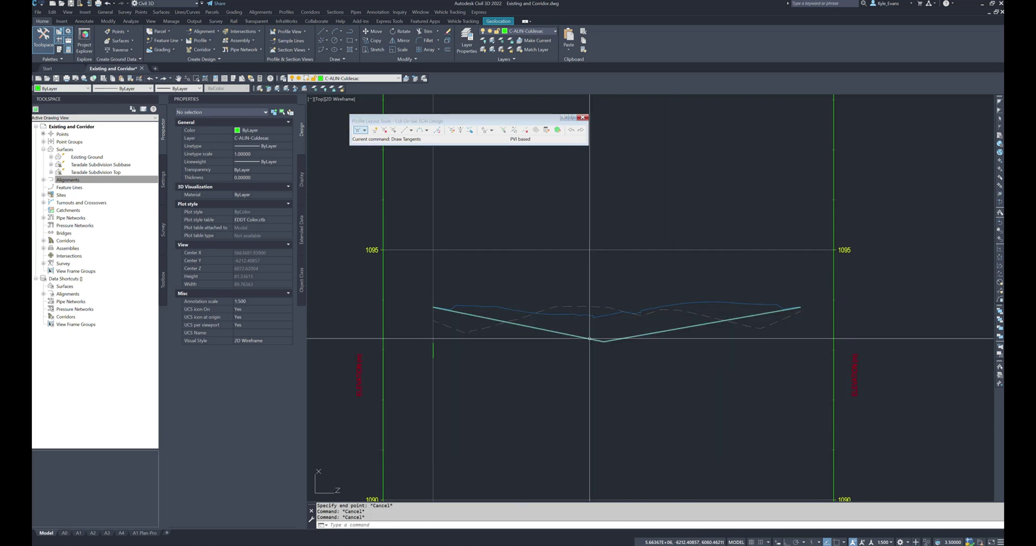
- Delete a stray PVI at station 0+000 below the start of the Cul-De-Sac EOA Design profile
left_click(589, 339)
right_click(590, 340)
key("Escape")
key("Escape")
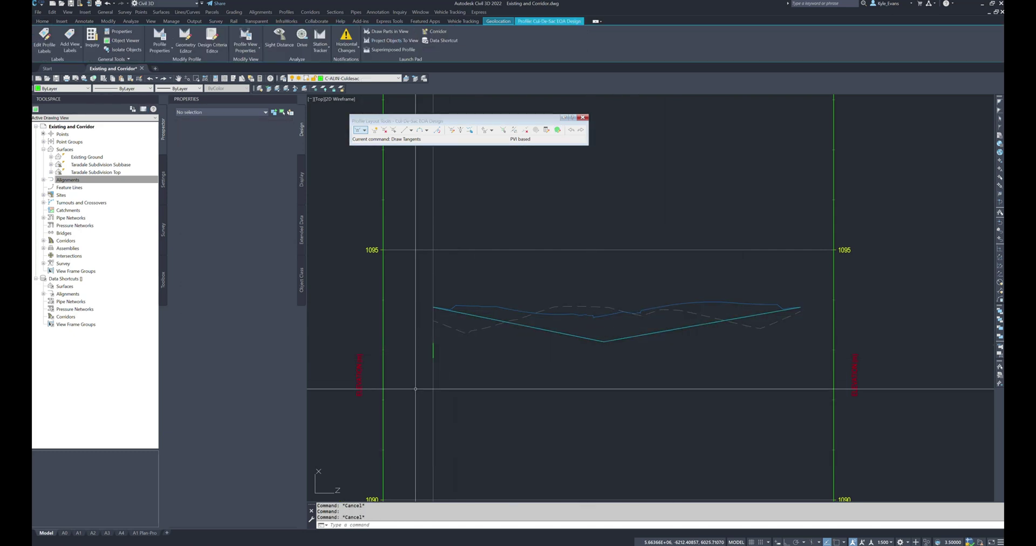
left_click(416, 388)
left_click(447, 341)
left_click(437, 332)
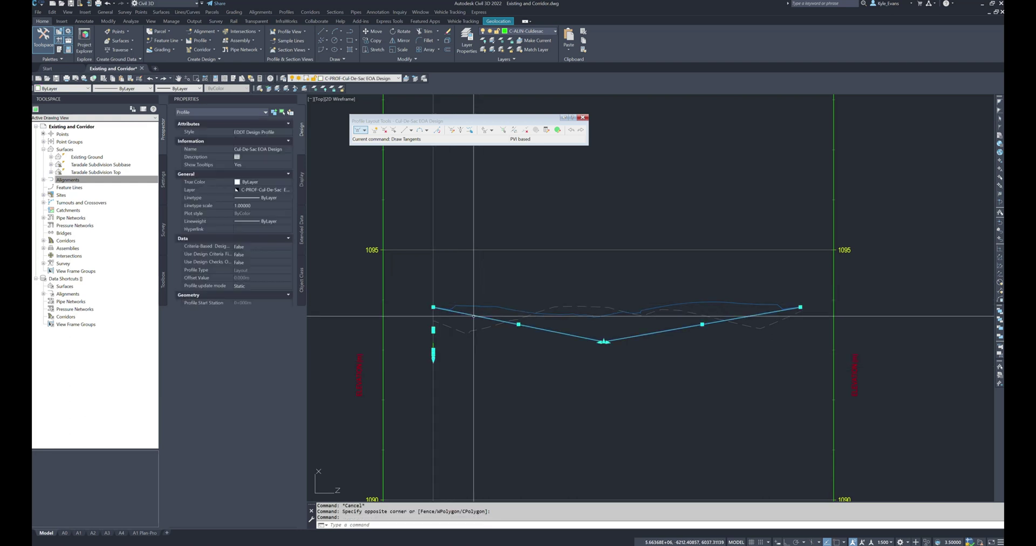
left_click(384, 130)
left_click(433, 354)
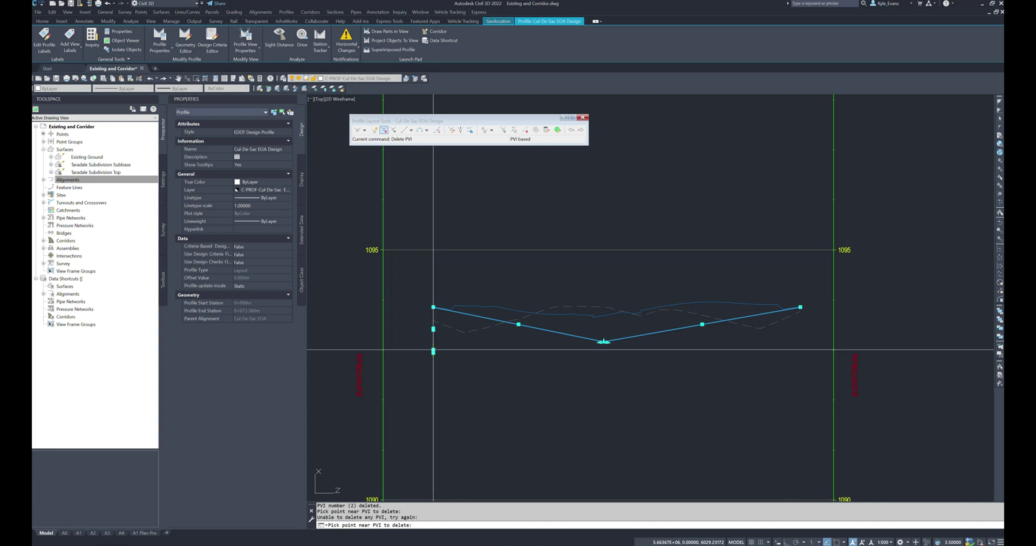
key("Escape")
key("Escape")
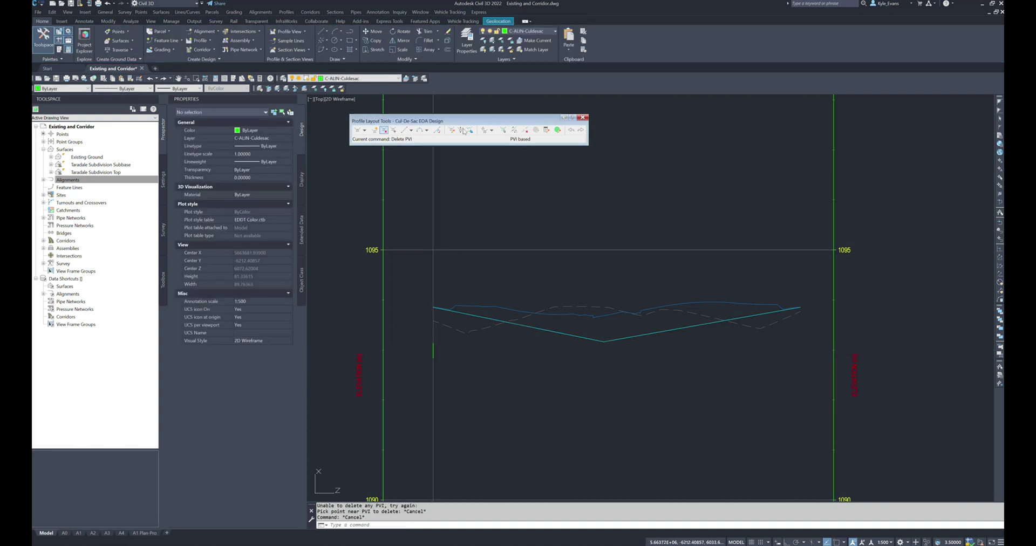
- Try to delete the remaining stray PVIs below the start of the Cul-De-Sac EOA Design profile
left_click(383, 130)
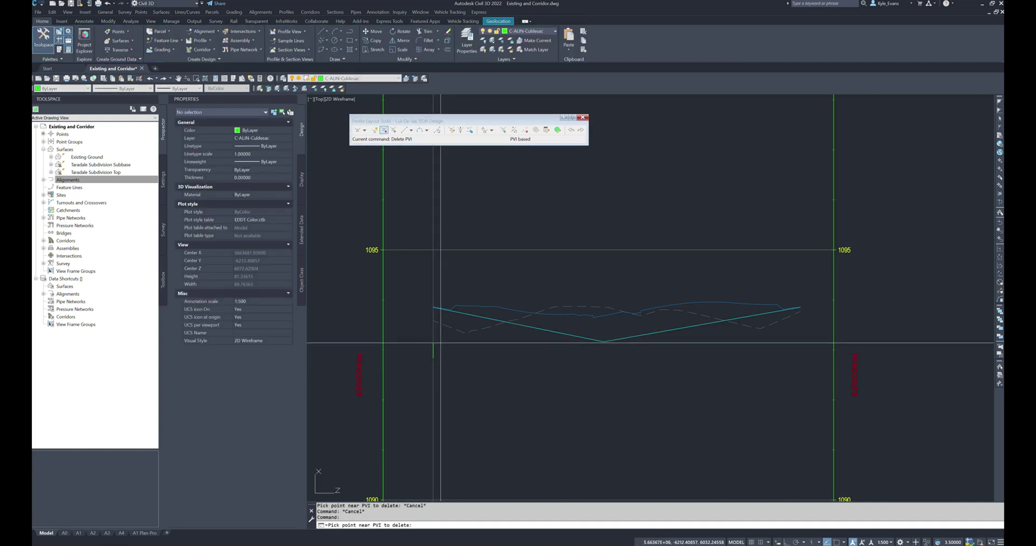
key("Escape")
left_click(457, 311)
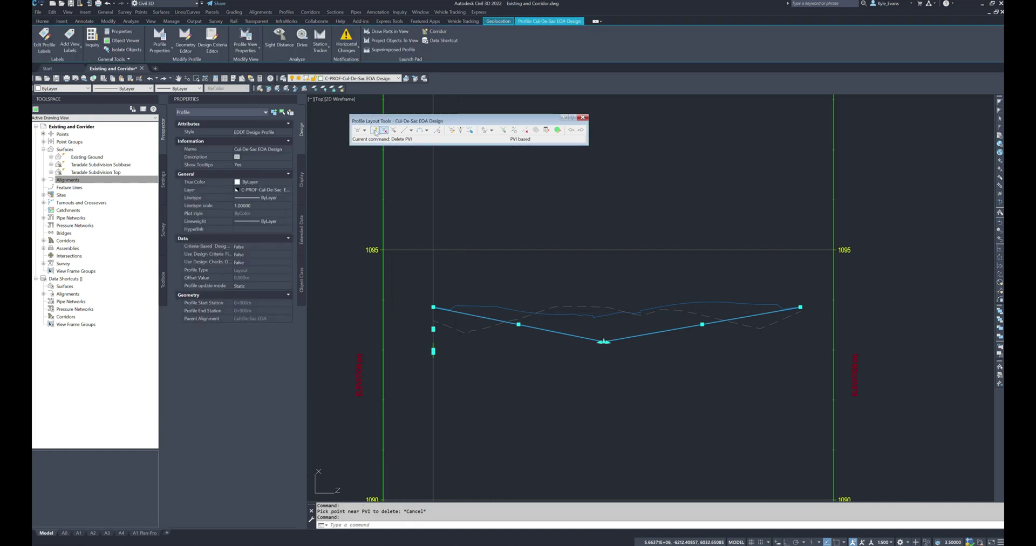
left_click(384, 130)
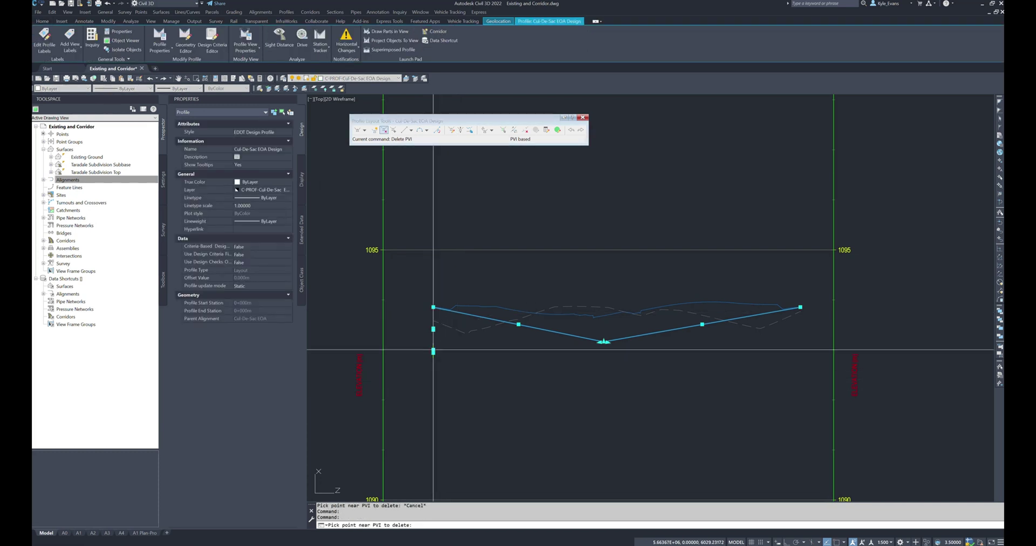
left_click(433, 330)
left_click(433, 352)
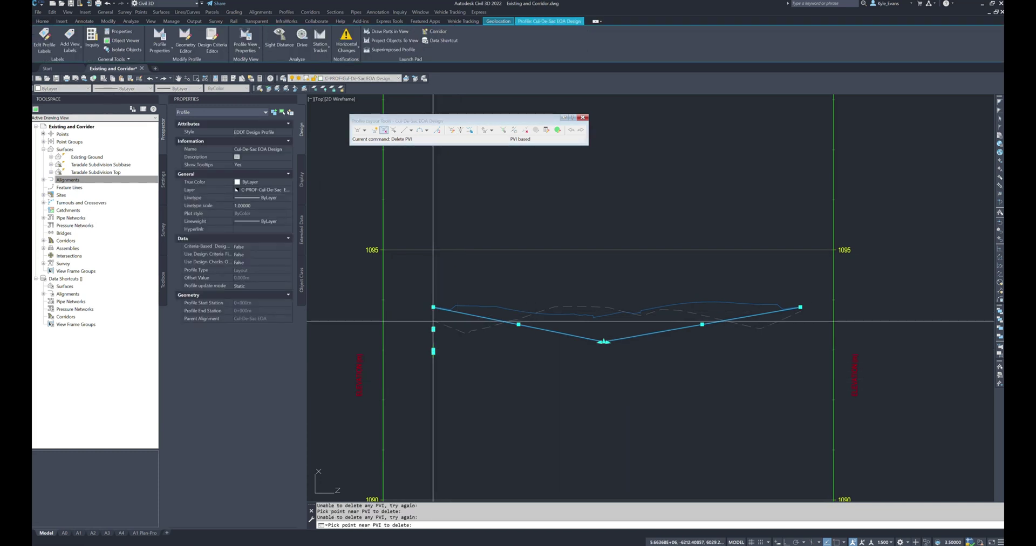
key("Escape")
key("Escape")
- Erase the flawed Cul-De-Sac EOA Design profile from the profile view
left_click(567, 333)
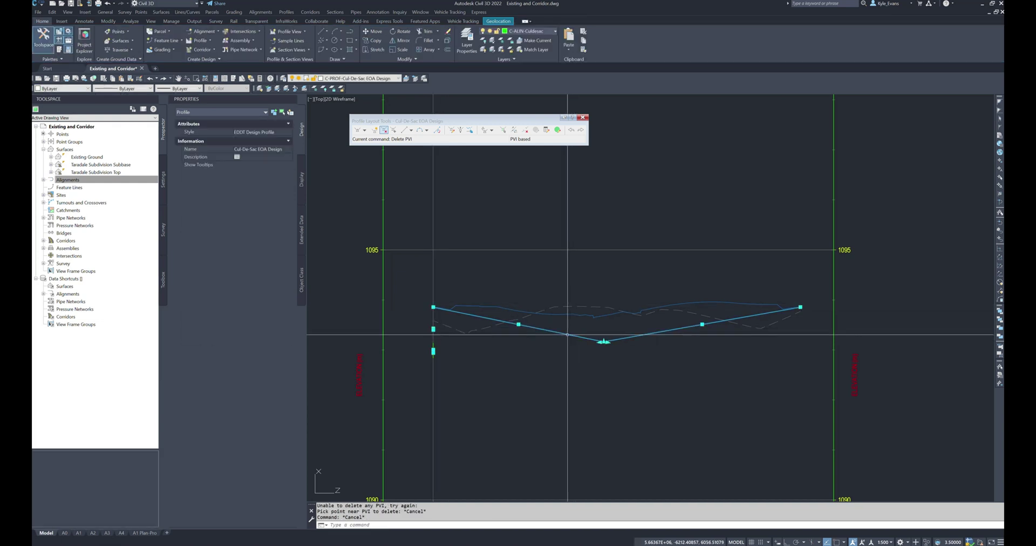
key("Delete")
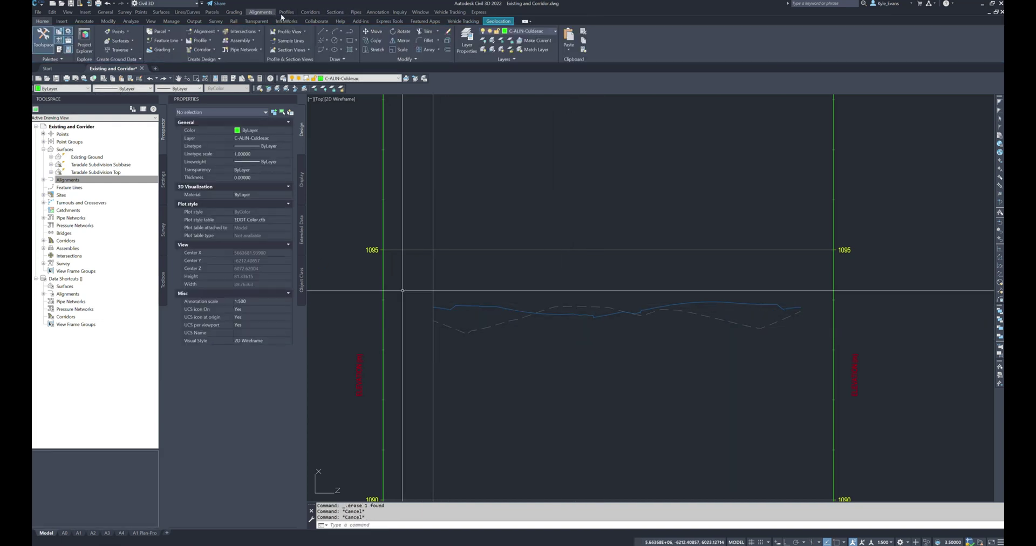
left_click(285, 12)
left_click(77, 164)
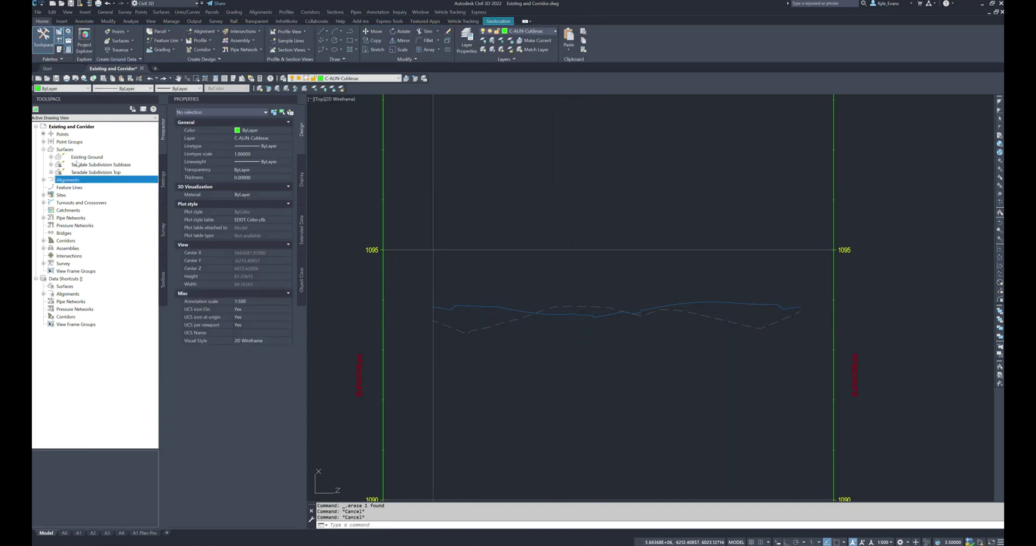
- Create a new layout profile named Cul-De-Sac EOA Design with the EDDT Design Profile style and EDDT BLANK label set
left_click(286, 12)
left_click(313, 28)
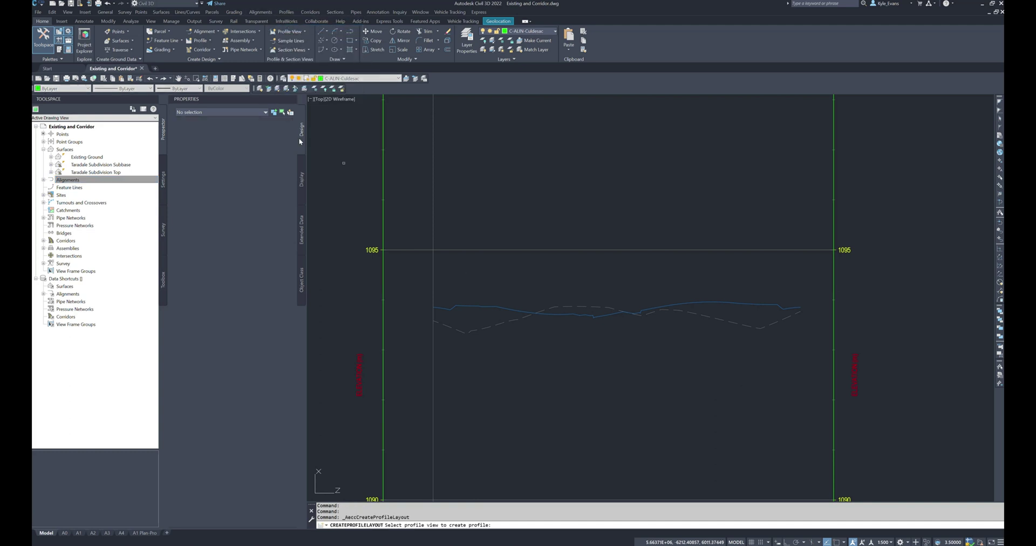
left_click(382, 284)
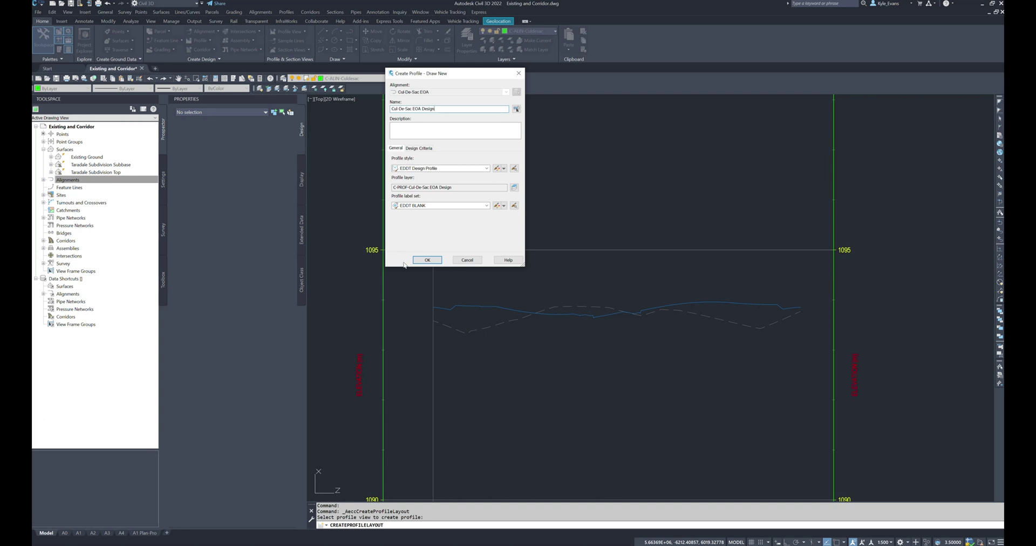
left_click(428, 261)
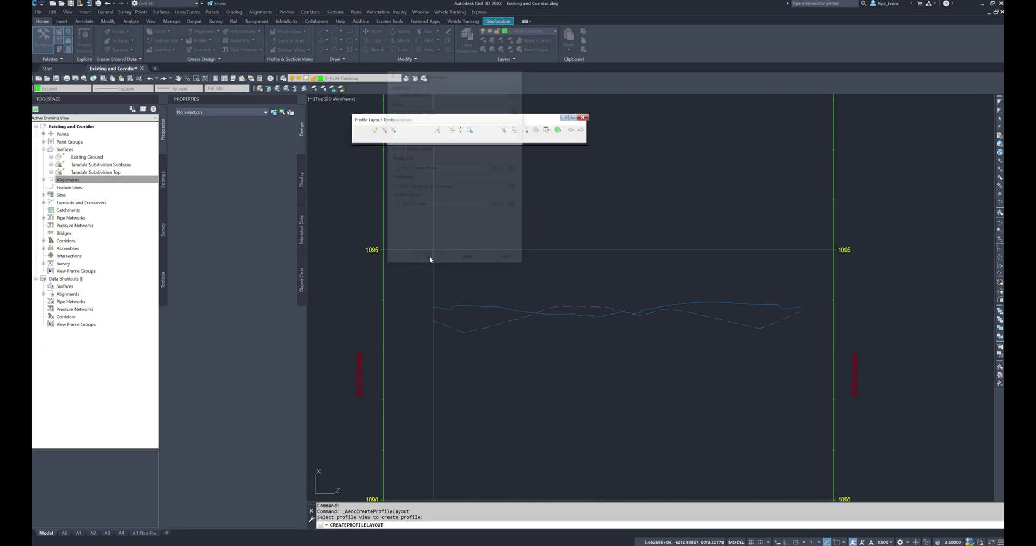
- Draw a design tangent without curves from the endpoint at the tie-in profile's start down to a low point near mid-profile
left_click(365, 130)
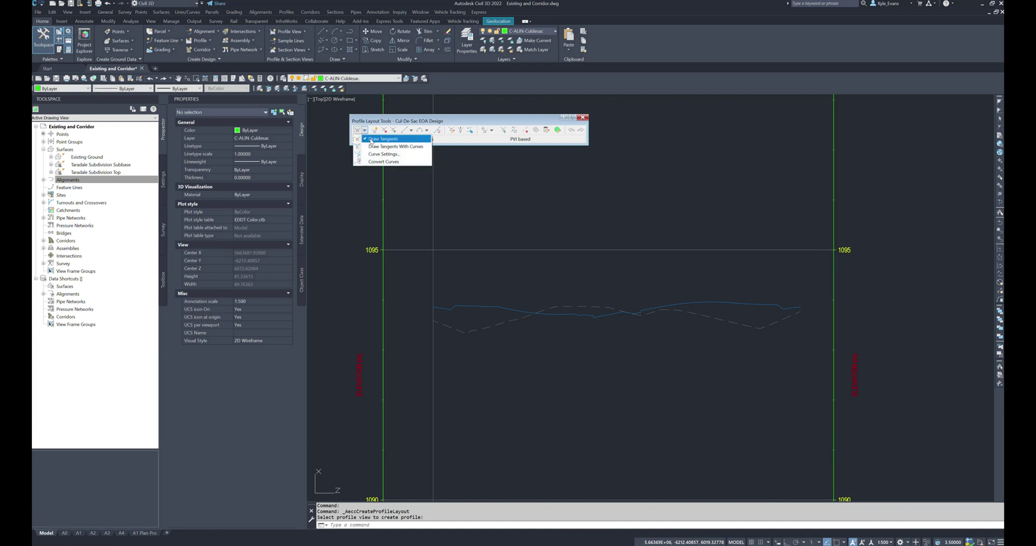
left_click(383, 140)
scroll(427, 318, "up", 5)
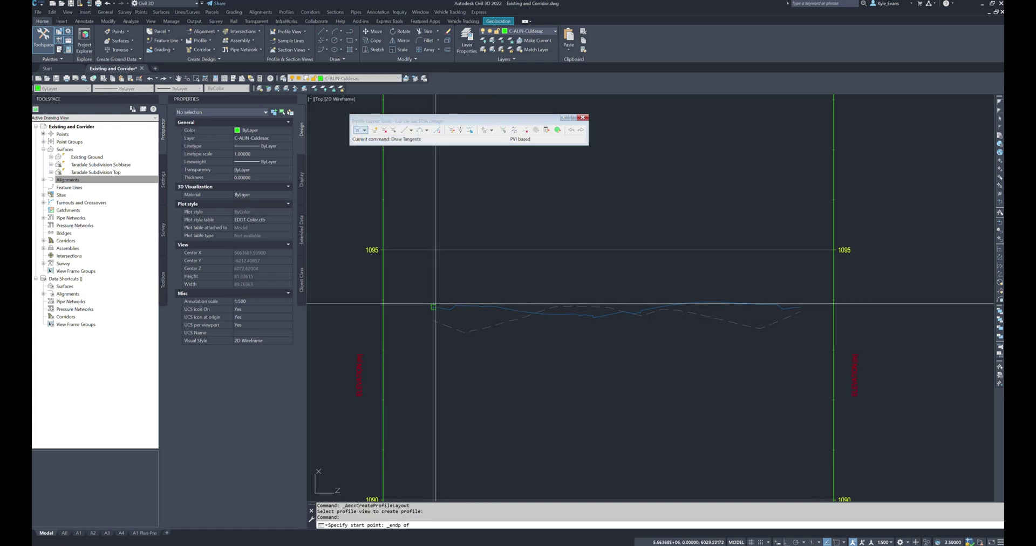
left_click(424, 319)
scroll(424, 318, "down", 3)
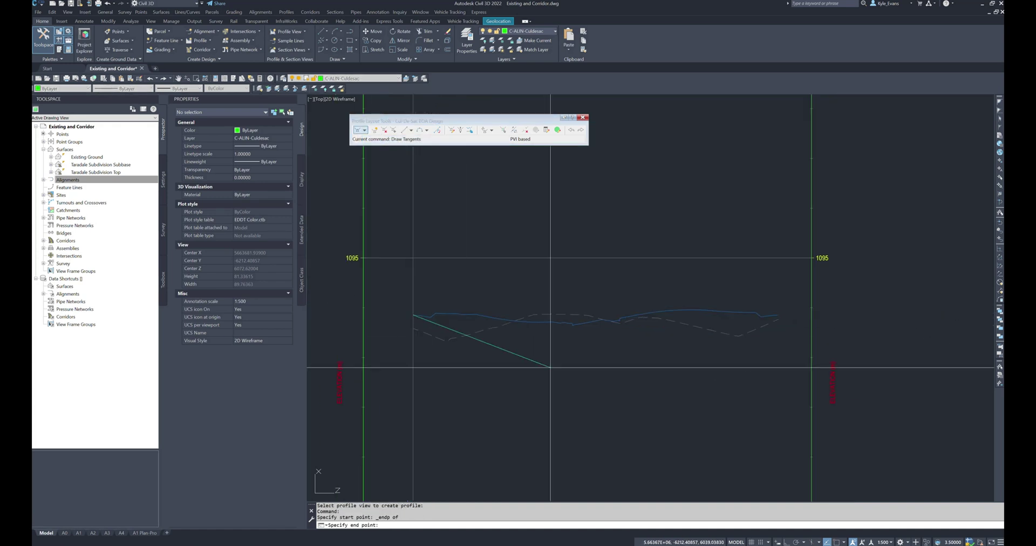
left_click(599, 364)
- Draw the second design tangent from the low point up to the tie-in profile's far endpoint and finish the layout
right_click(786, 317, "shift")
key("e")
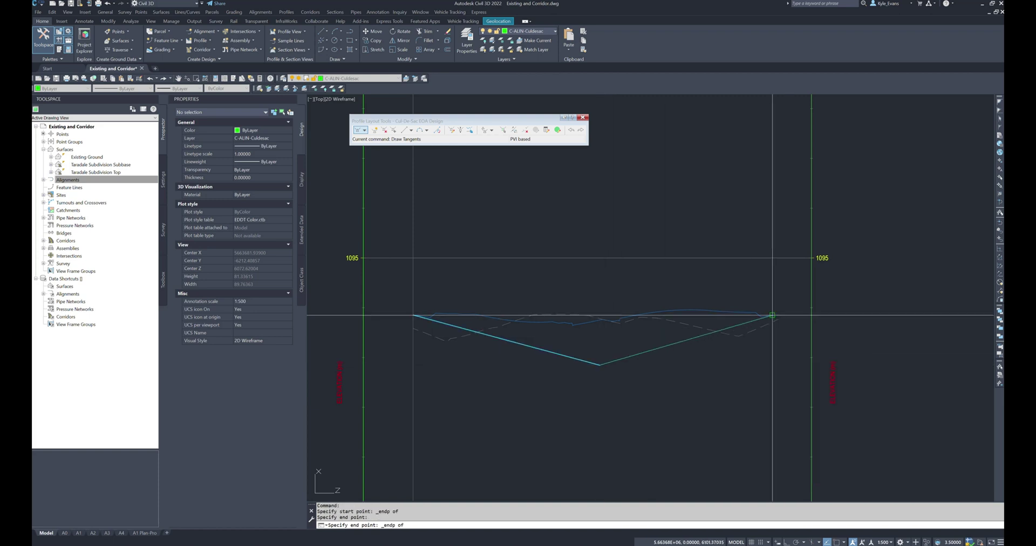
scroll(779, 313, "up", 6)
left_click(777, 316)
key("Escape")
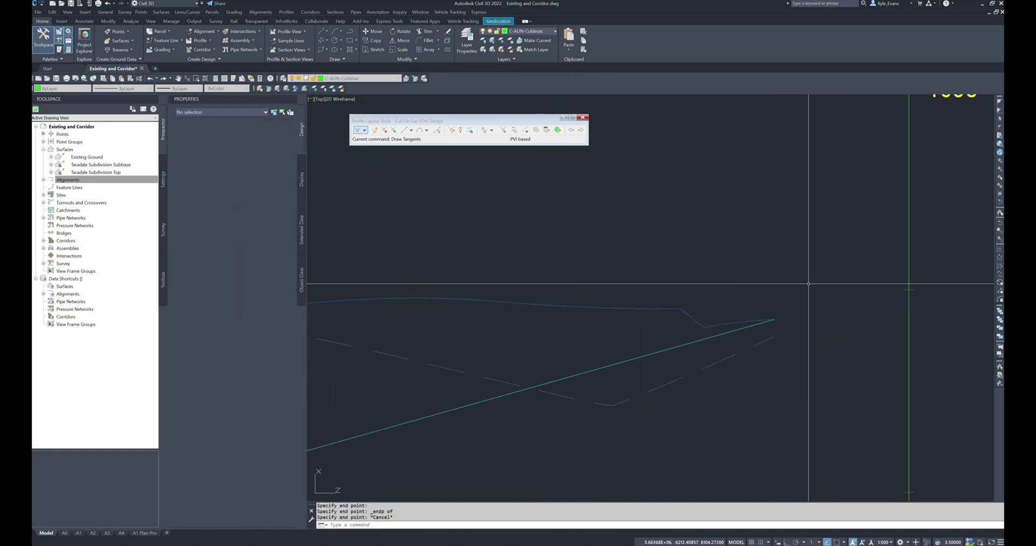
scroll(683, 343, "down", 5)
- Open the profile entities table of the new design profile and calculate 73.36 / 2 in Calculator
left_click(558, 130)
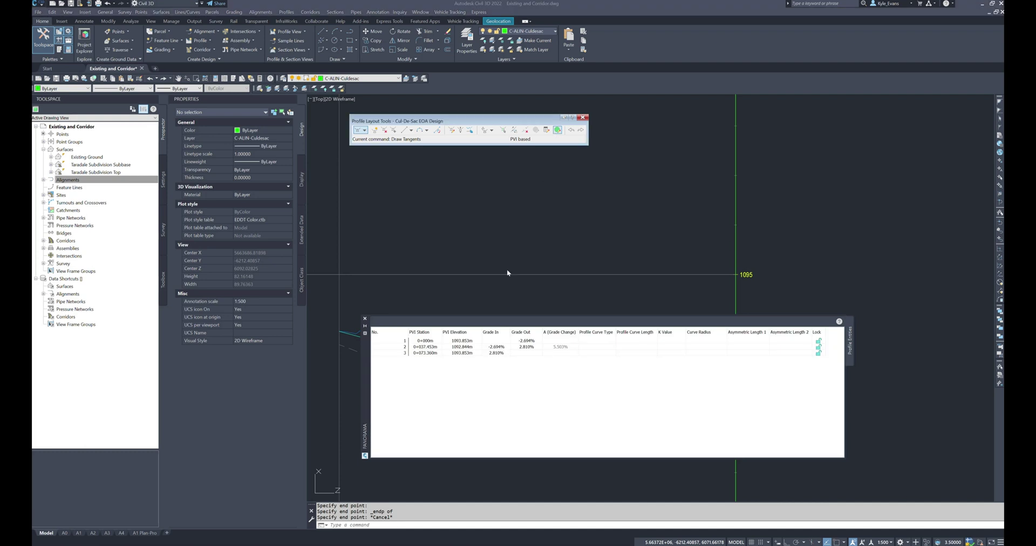
left_click_drag(361, 383, 332, 169)
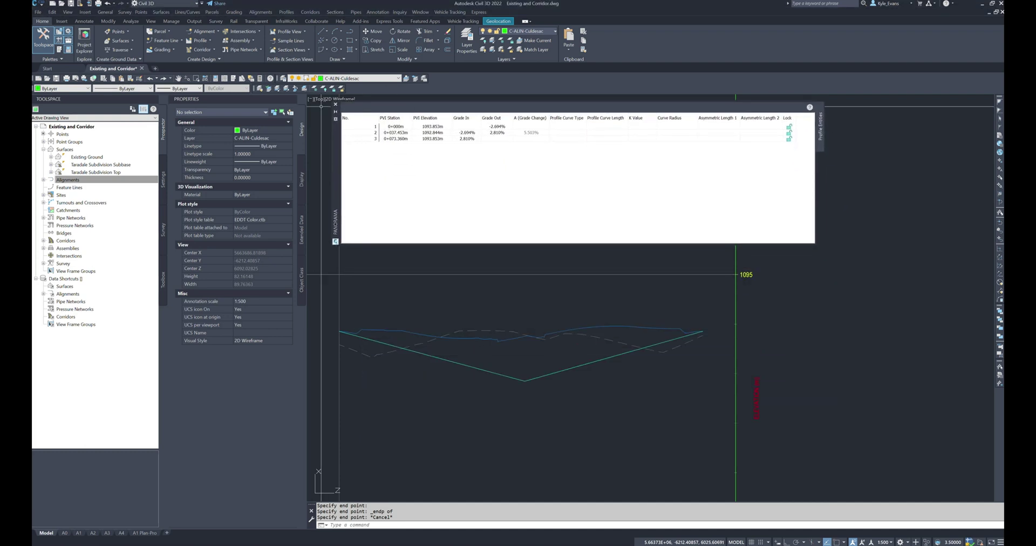
key("alt+Tab")
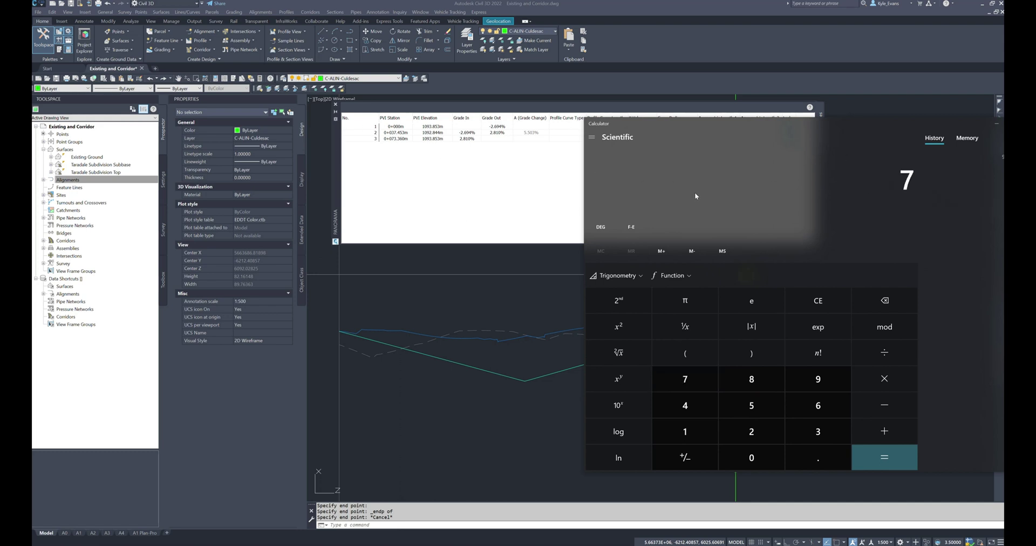
type("73.36")
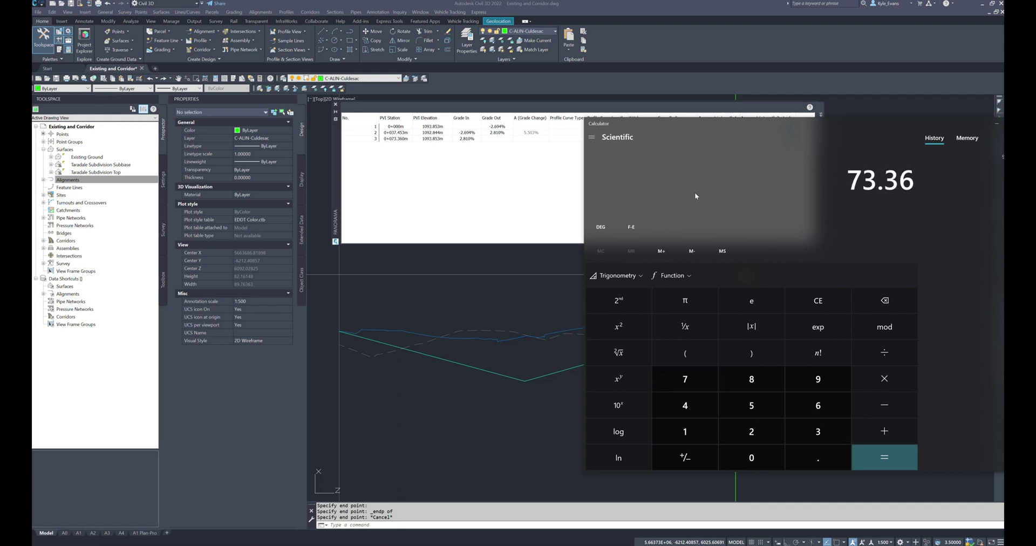
type("/2")
key("Return")
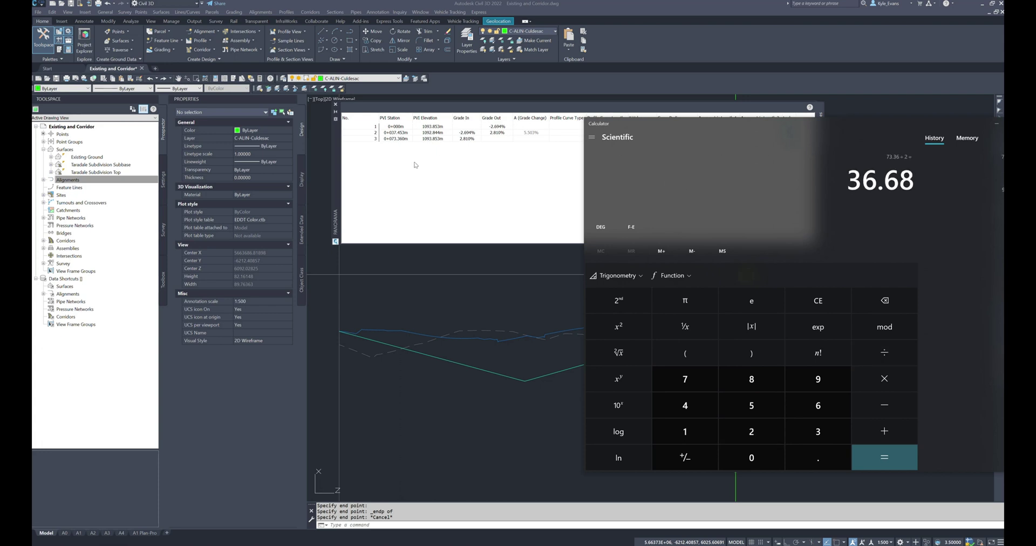
- Set the station of the middle PVI to 0+036.680 in the profile entities table
left_click(397, 135)
left_click(399, 133)
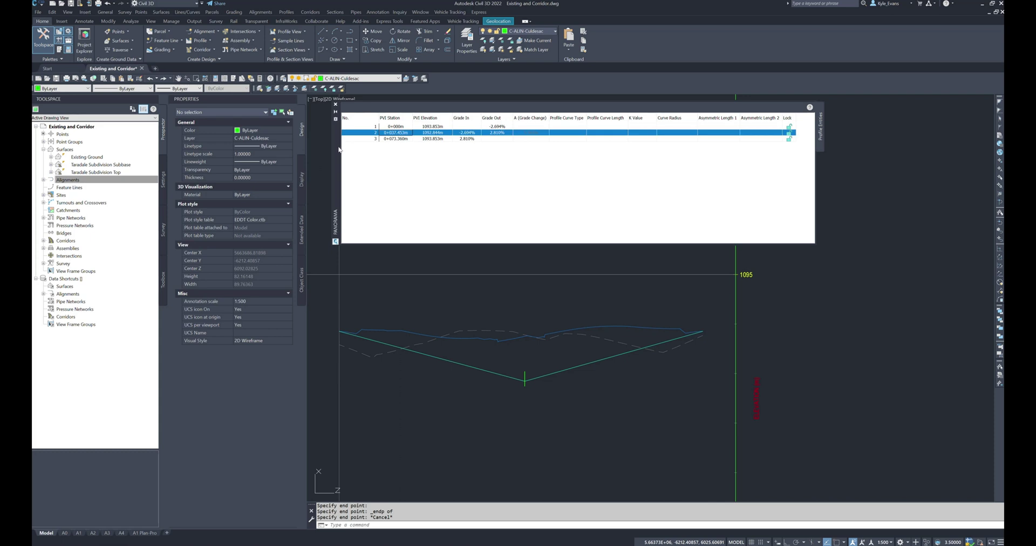
left_click(395, 172)
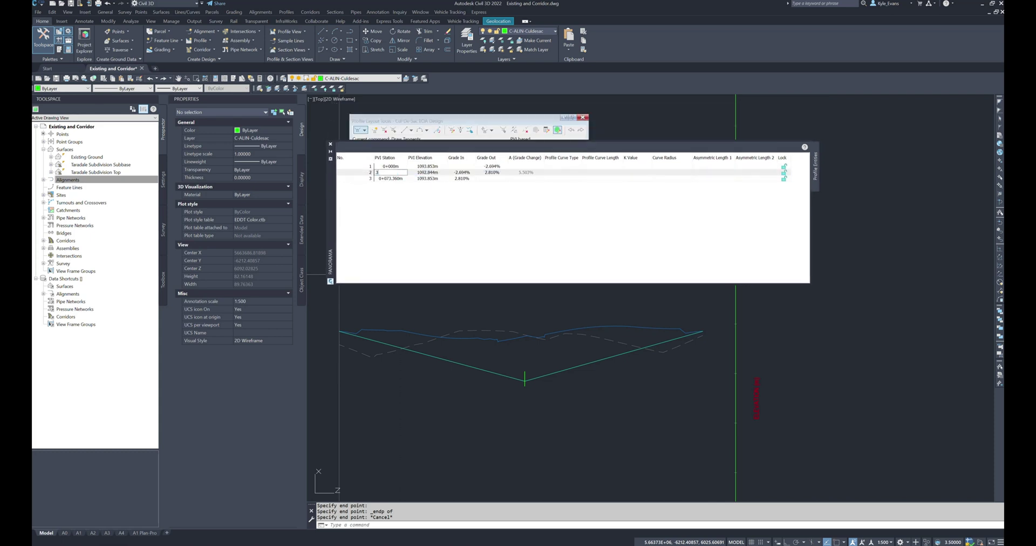
key("Return")
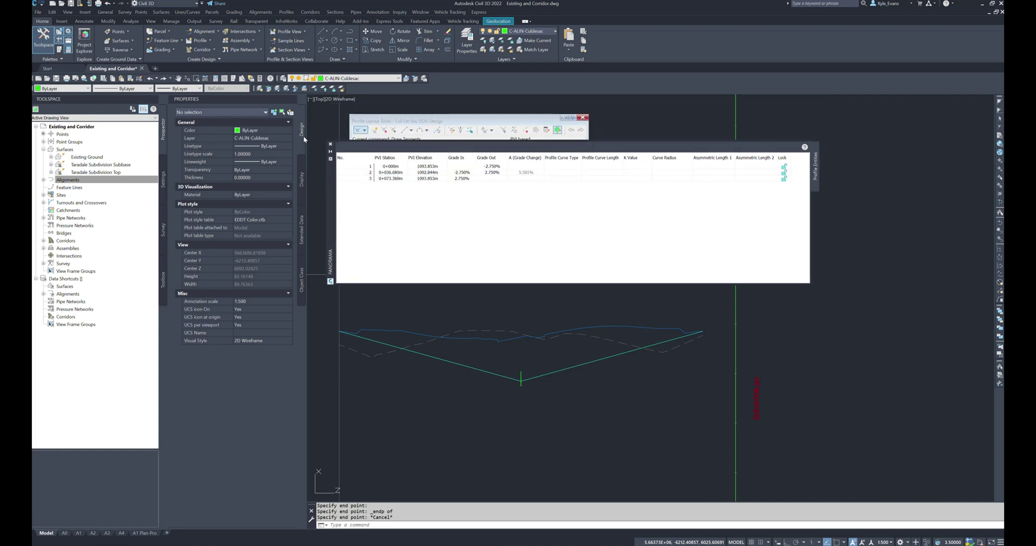
- Set the first PVI's grade out to -1.2%, and close the entities table and the profile layout tools
left_click(496, 167)
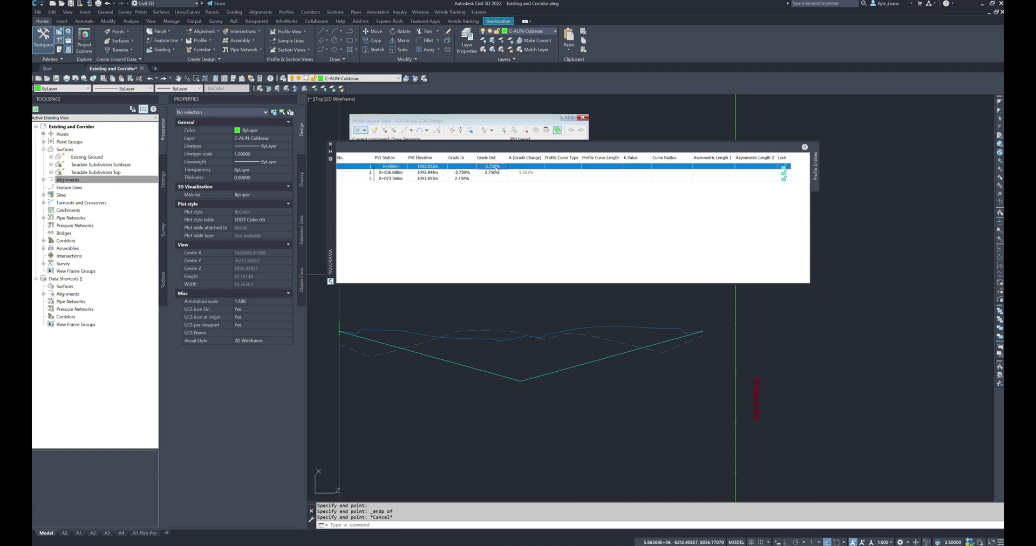
left_click(496, 167)
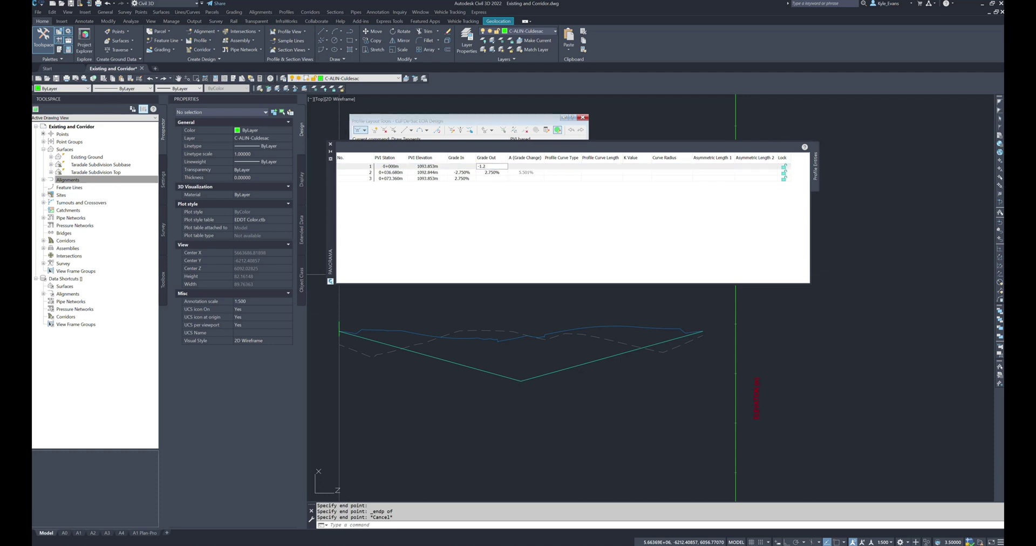
key("Return")
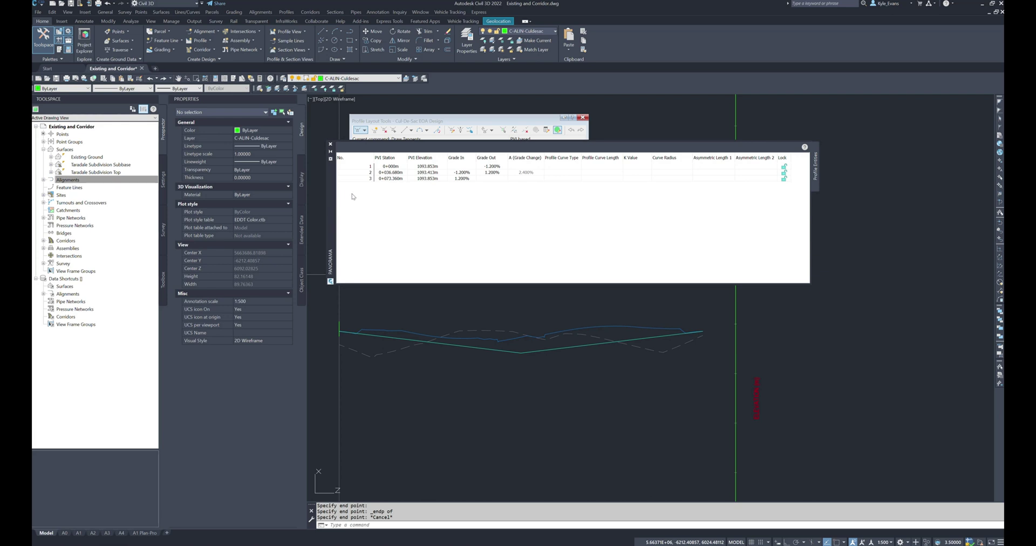
left_click(330, 145)
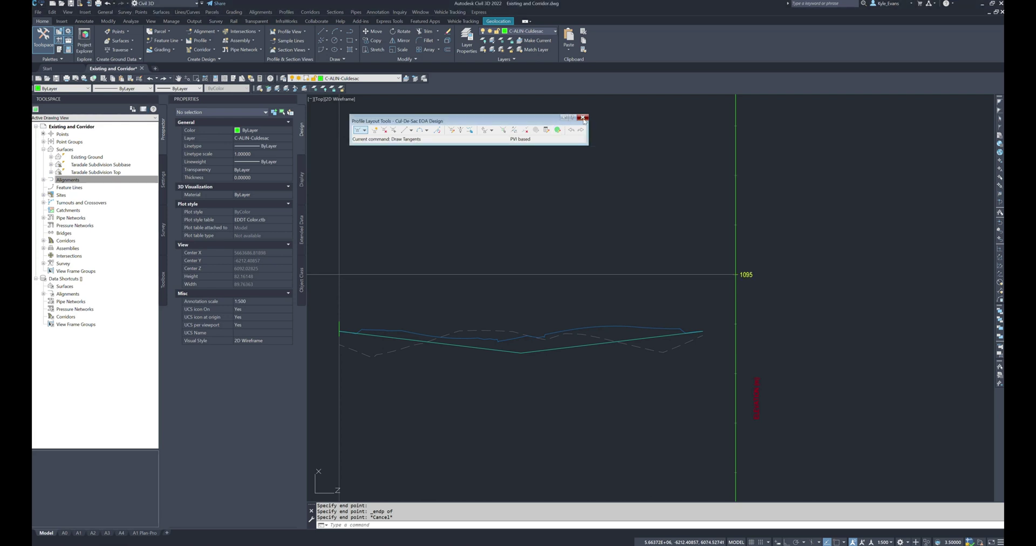
left_click(583, 118)
key("Escape")
key("Escape")
key("Escape")
- Examine the finished Cul-De-Sac EOA design profile in its profile view and look over the roads in plan
scroll(531, 328, "down", 5)
scroll(528, 397, "up", 3)
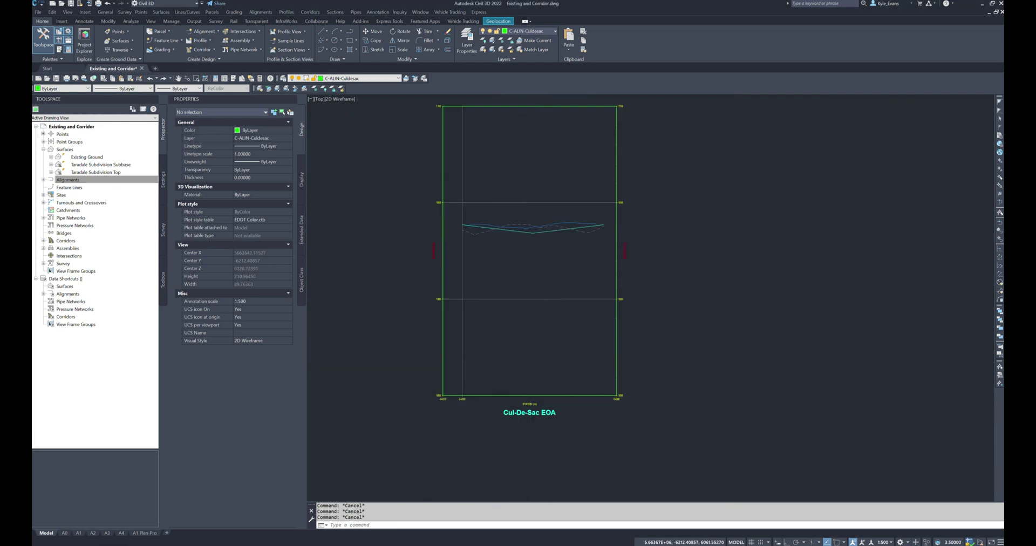
scroll(525, 259, "down", 4)
scroll(514, 325, "down", 4)
scroll(495, 303, "up", 6)
middle_click_drag(569, 333, 710, 355)
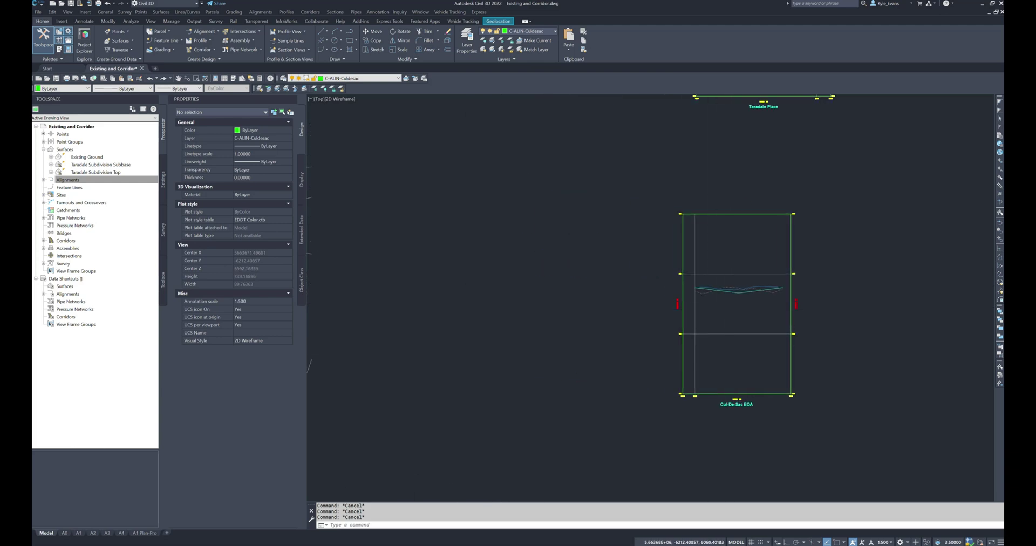
scroll(733, 306, "down", 6)
middle_click_drag(734, 306, 901, 328)
scroll(604, 284, "up", 4)
middle_click_drag(569, 246, 473, 327)
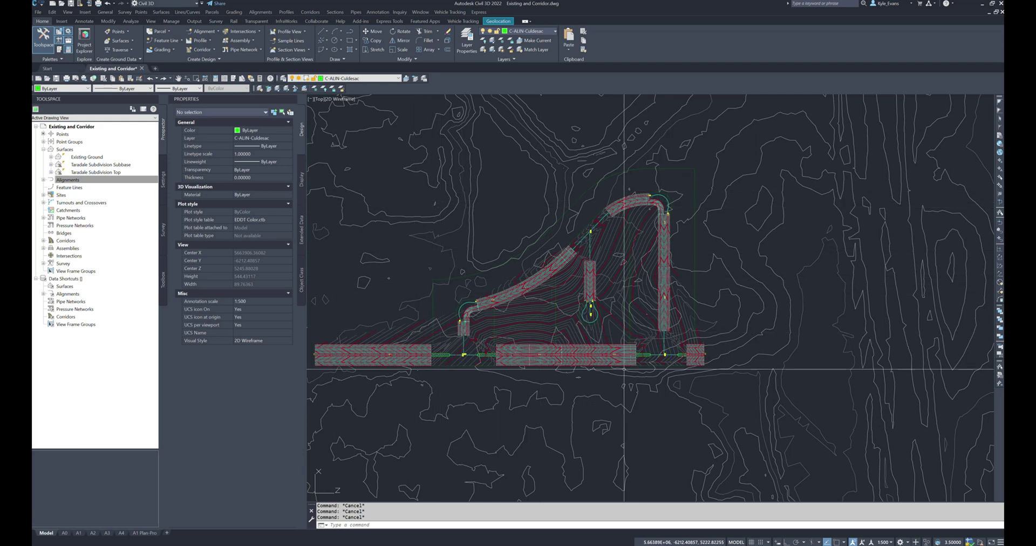
middle_click_drag(668, 322, 459, 331)
scroll(554, 339, "down", 5)
middle_click_drag(717, 372, 632, 355)
scroll(569, 358, "up", 5)
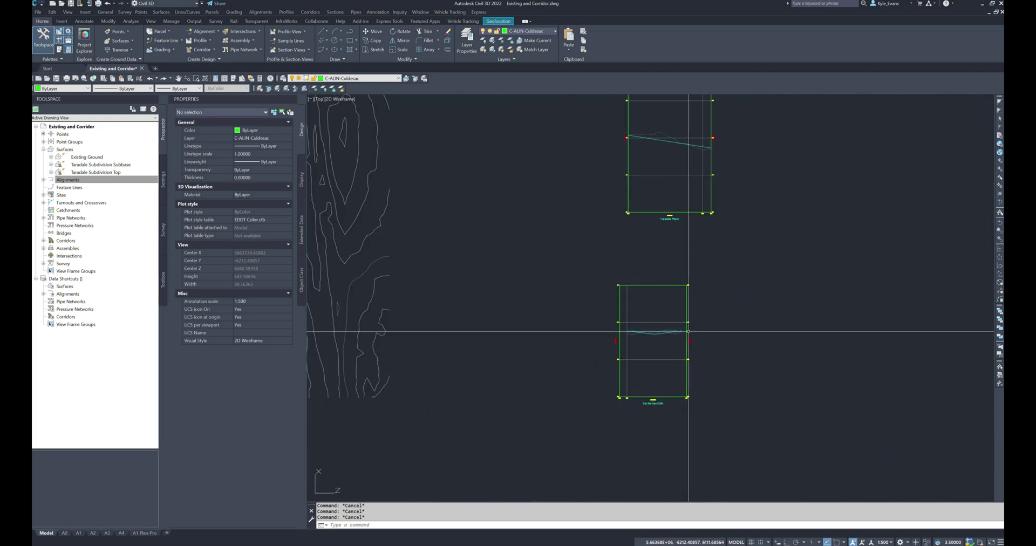
scroll(679, 334, "up", 4)
left_click(620, 335)
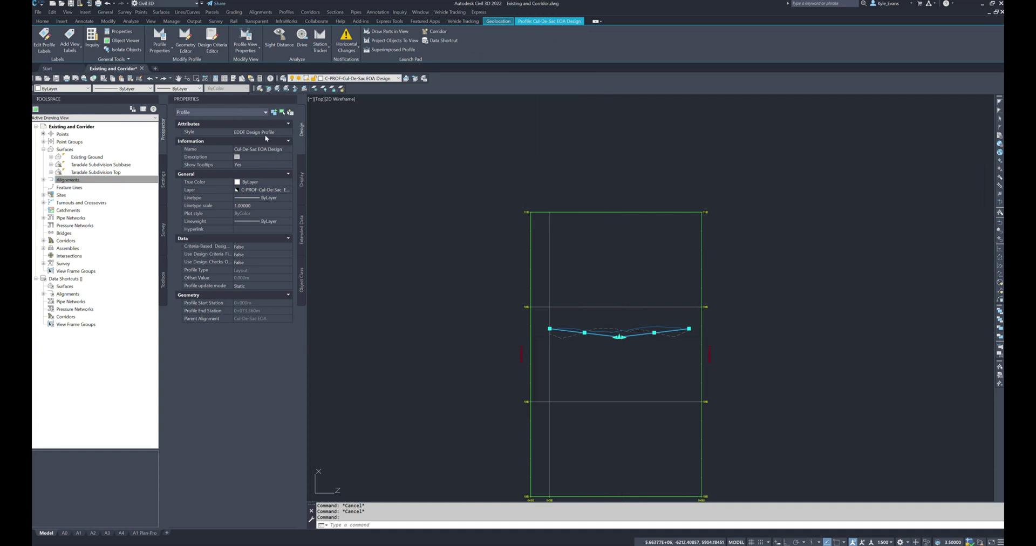
key("Escape")
scroll(610, 315, "down", 4)
middle_click_drag(611, 315, 677, 256)
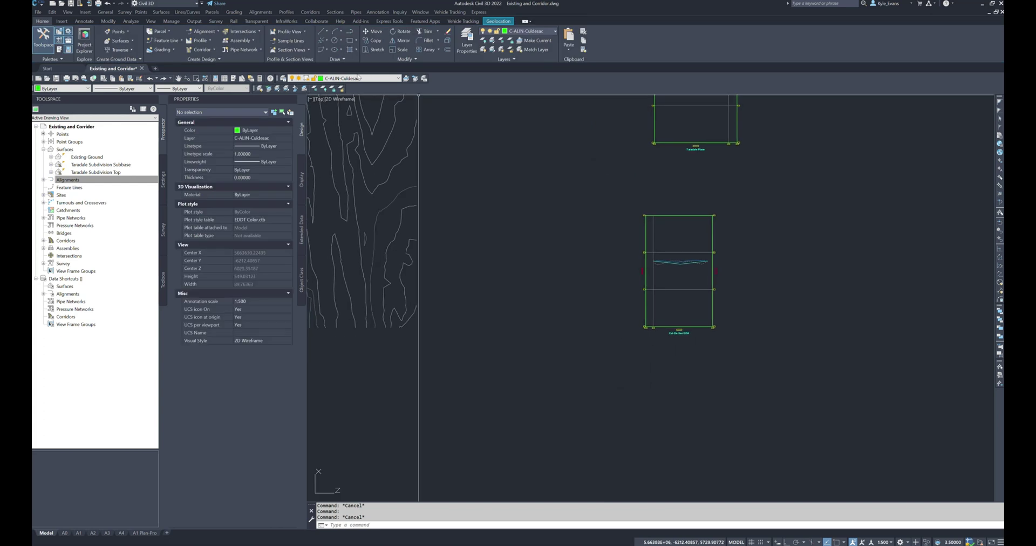
- Create surface profiles for the West Knuckle EOA alignment, sampling the Existing Ground and Taradale Subdivision Top surfaces
left_click(288, 13)
left_click(303, 20)
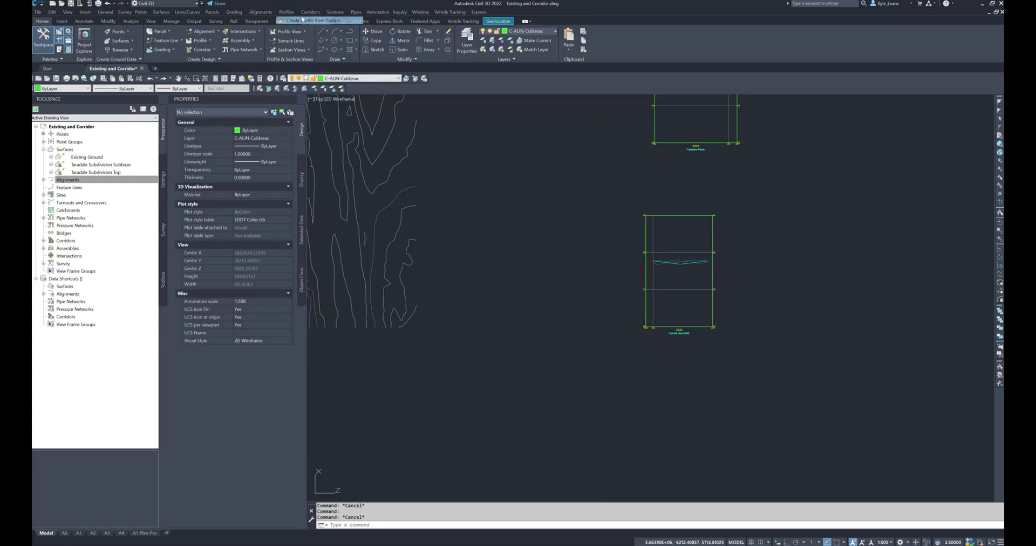
left_click(250, 85)
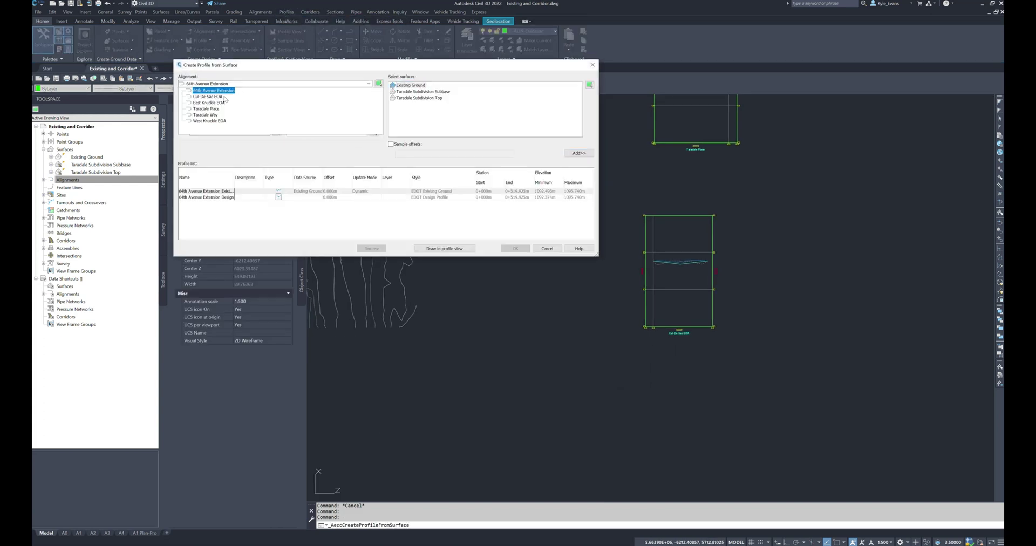
left_click(209, 122)
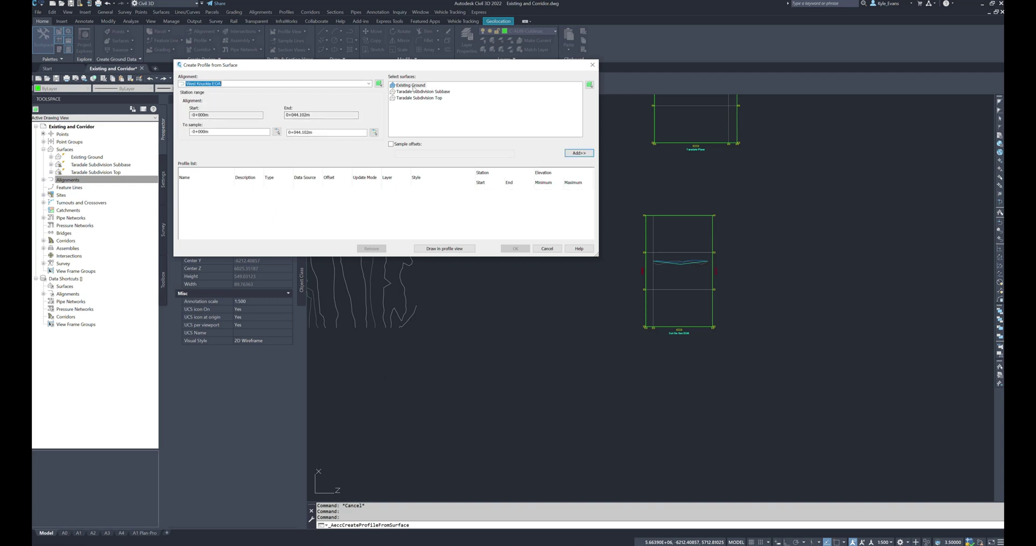
left_click(578, 153)
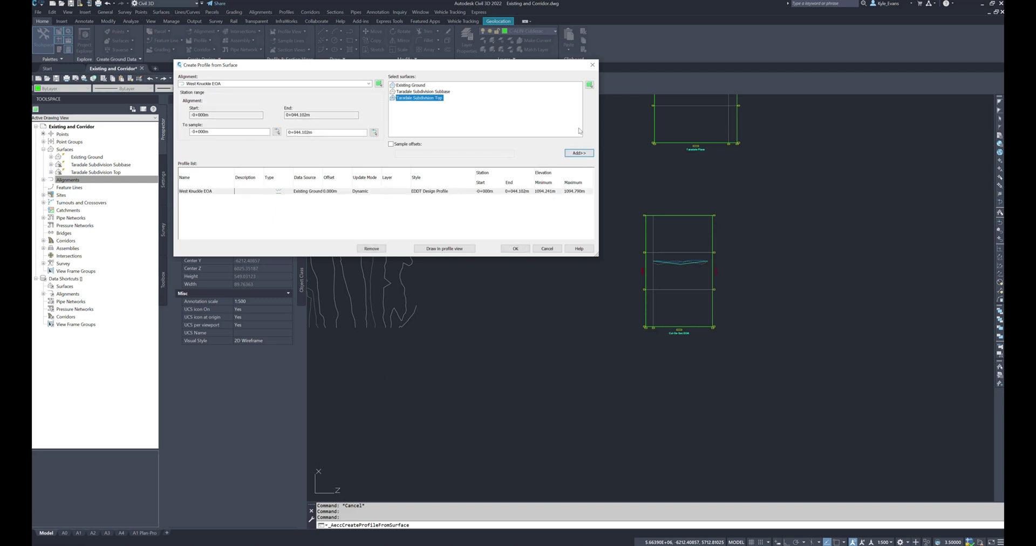
left_click(579, 154)
- Set both West Knuckle EOA surface profiles to the EDDT Groundwater Level style in the profile list
left_click(434, 194)
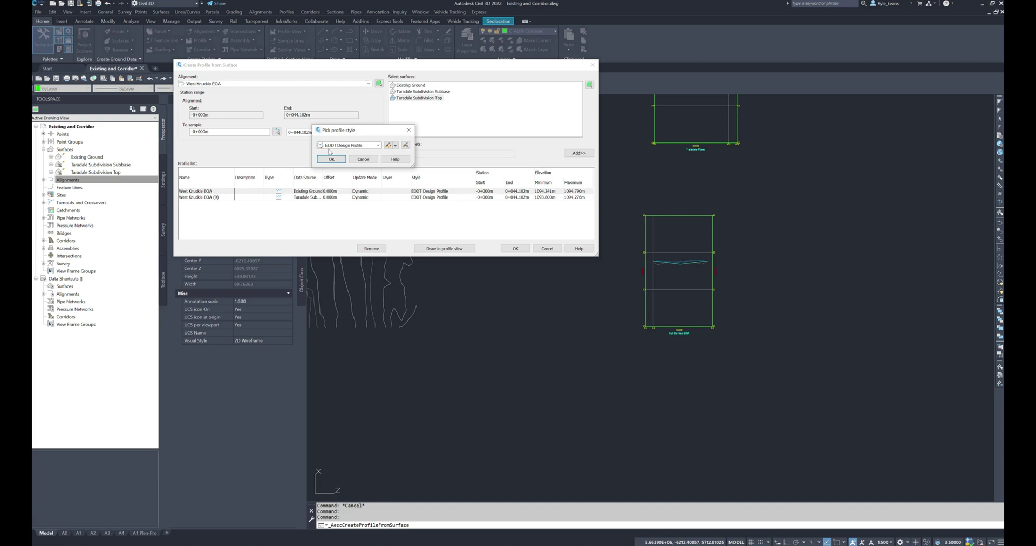
left_click(377, 146)
left_click(345, 163)
left_click(331, 159)
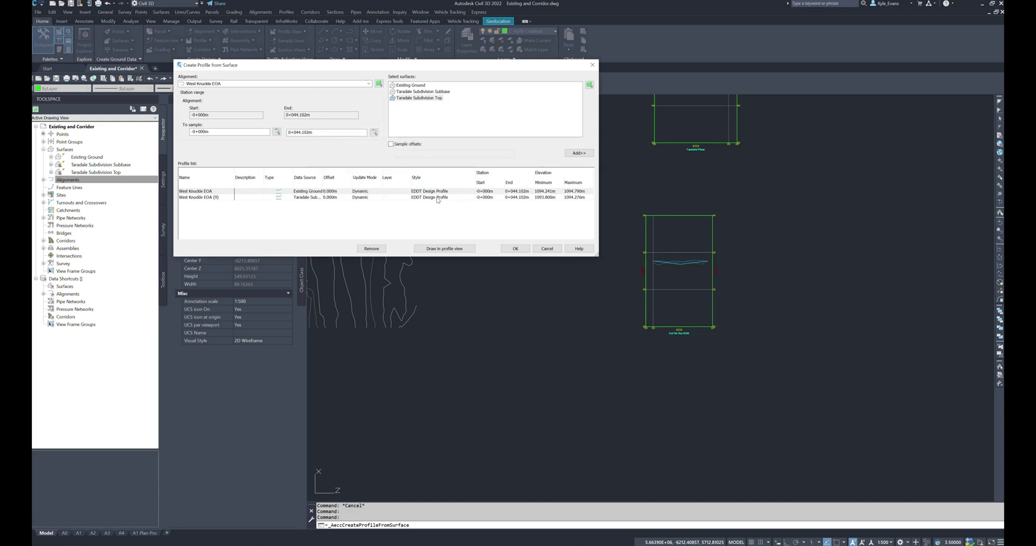
left_click(436, 198)
left_click(444, 198)
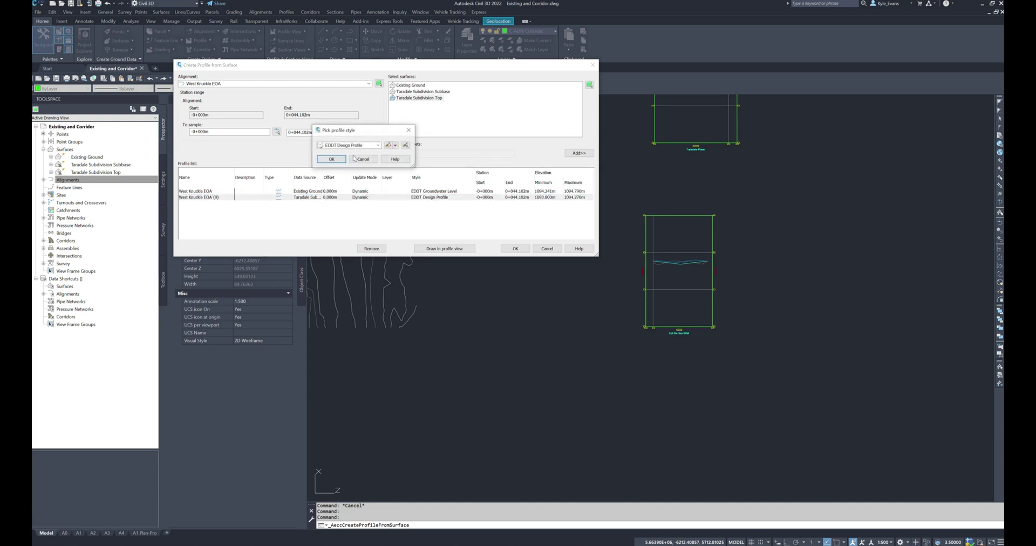
left_click(358, 145)
left_click(353, 171)
left_click(332, 160)
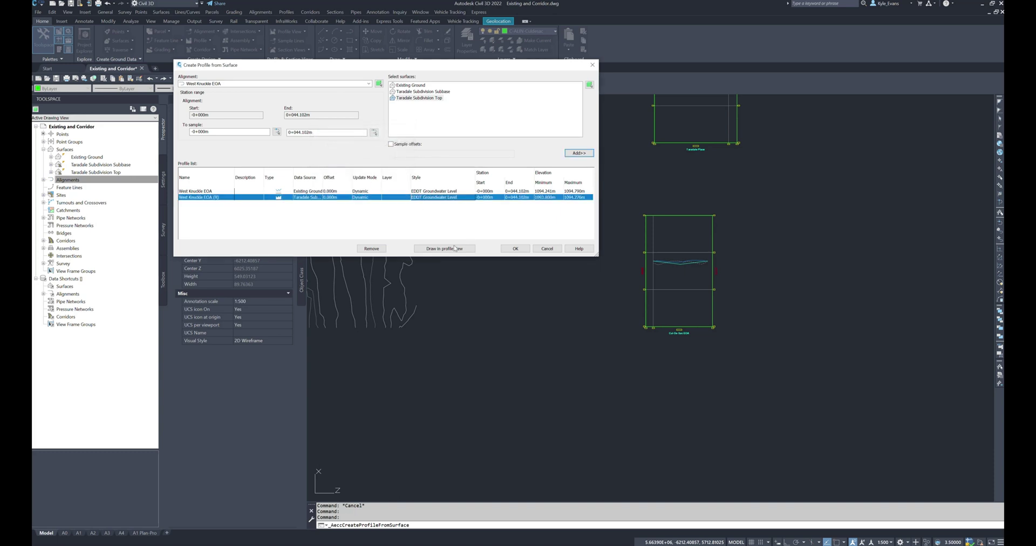
- Draw the West Knuckle EOA profiles in a new profile view beside the Cul-De-Sac EOA view, keeping the default view settings
left_click(445, 249)
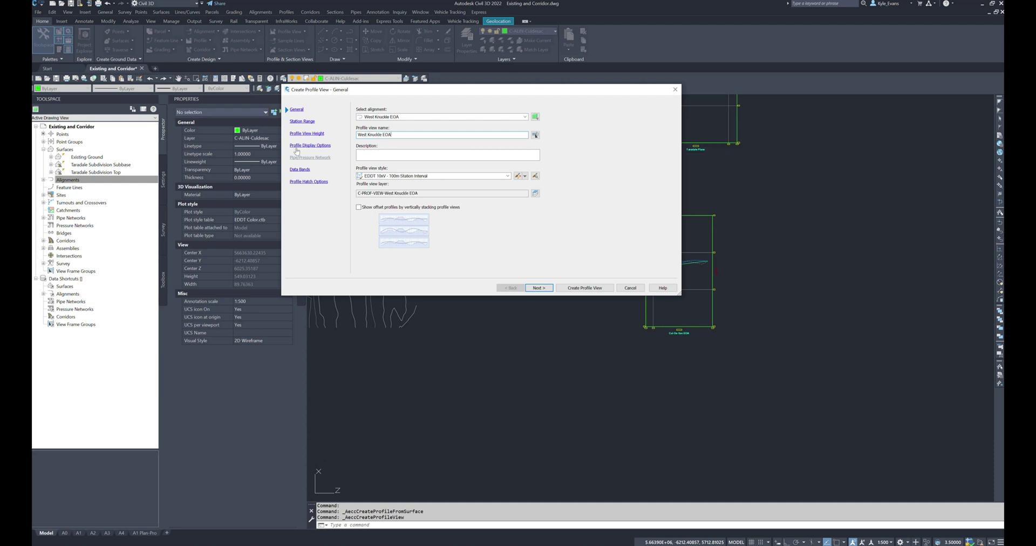
left_click(597, 289)
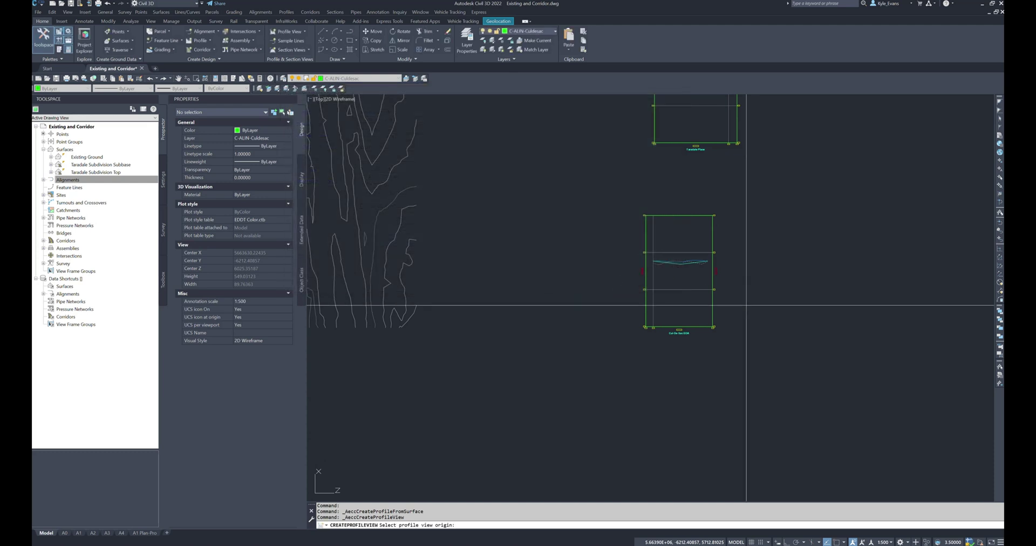
left_click(747, 327)
key("Escape")
scroll(785, 327, "up", 6)
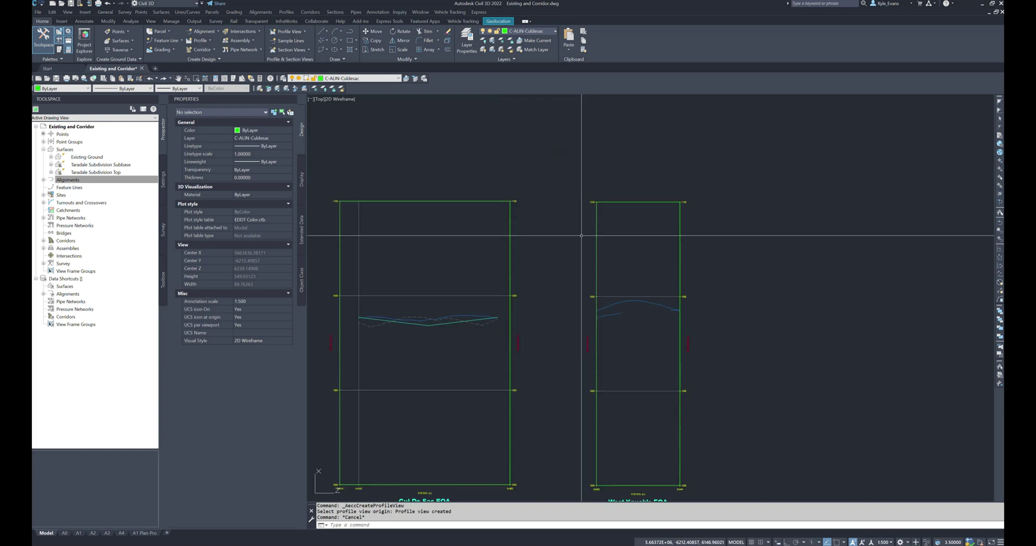
- Change the object style of the West Knuckle EOA profile sampled from Existing Ground to EDDT Existing Ground
left_click(622, 295)
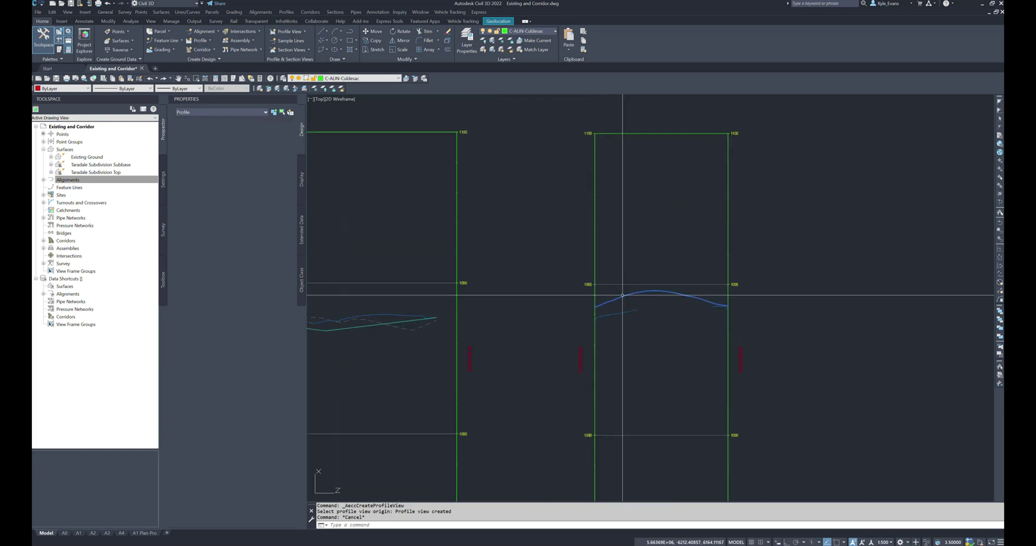
scroll(622, 326, "up", 4)
key("Escape")
left_click(590, 275)
left_click(577, 243)
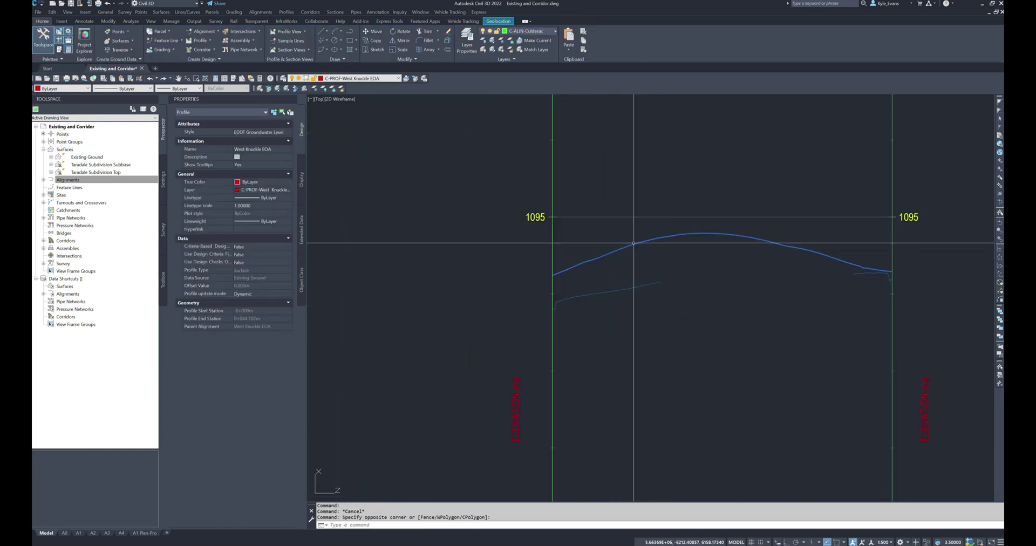
right_click(705, 260)
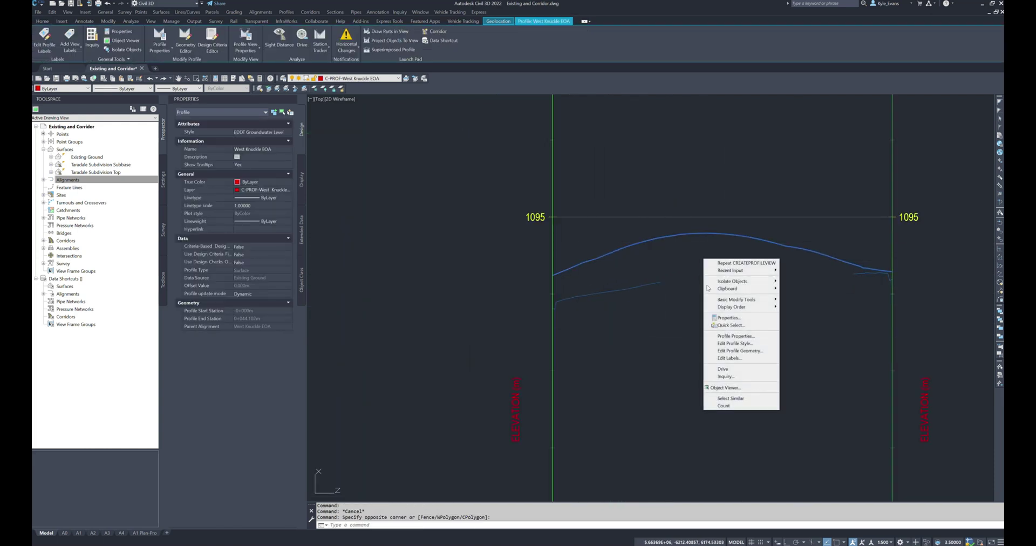
left_click(735, 337)
left_click(449, 267)
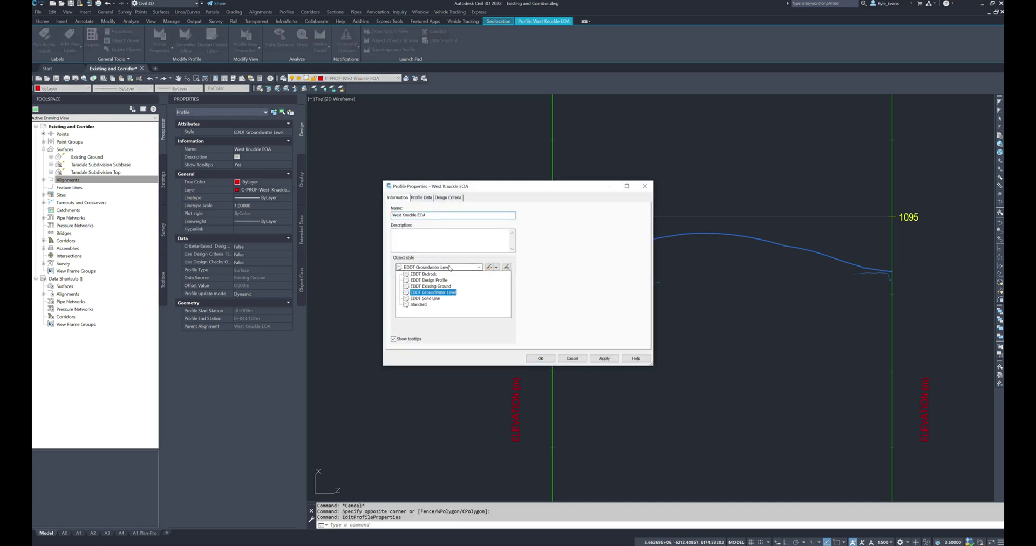
left_click(427, 286)
left_click(540, 360)
key("Escape")
key("Escape")
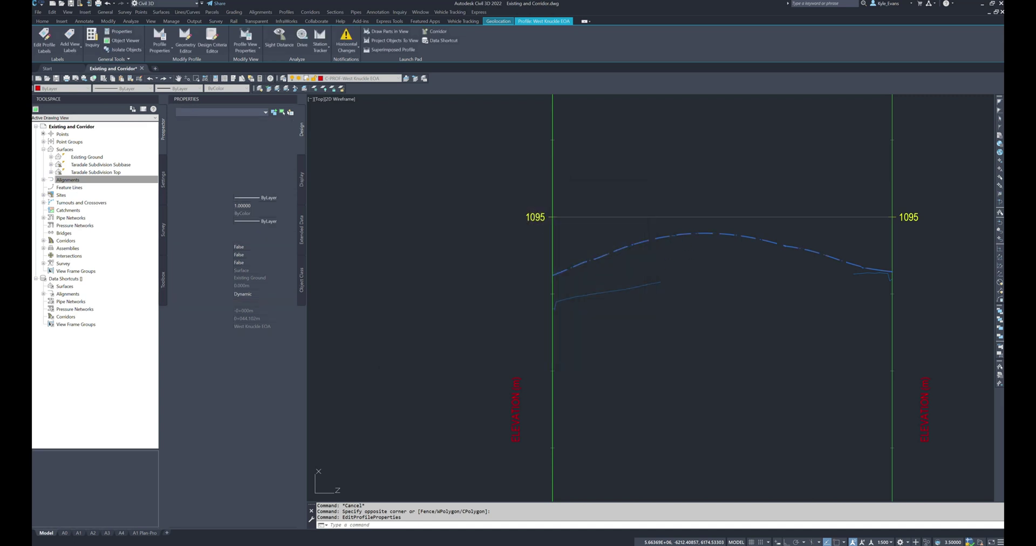
- Select the dashed existing ground profile in the West Knuckle EOA view and open its name for editing
left_click(610, 265)
left_click(583, 246)
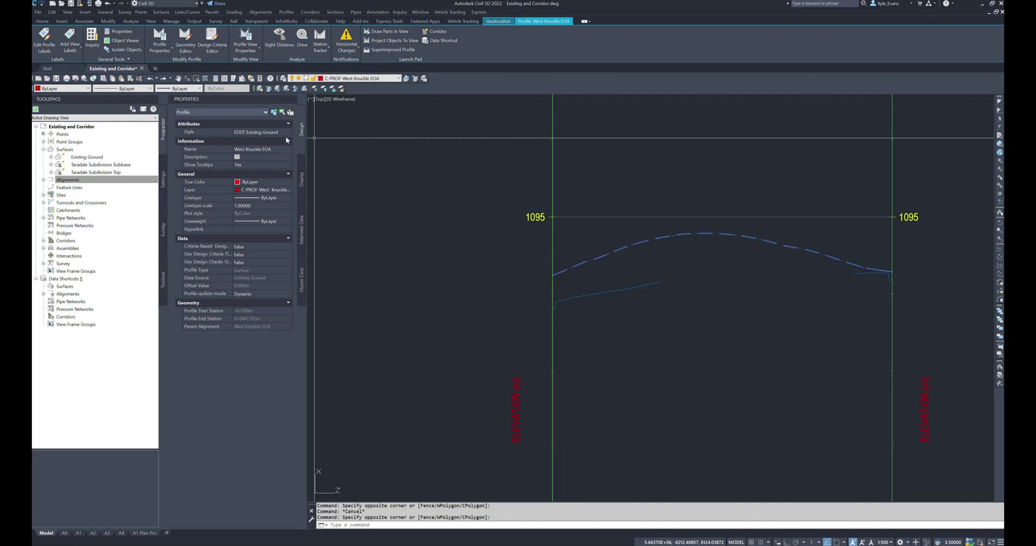
left_click(279, 149)
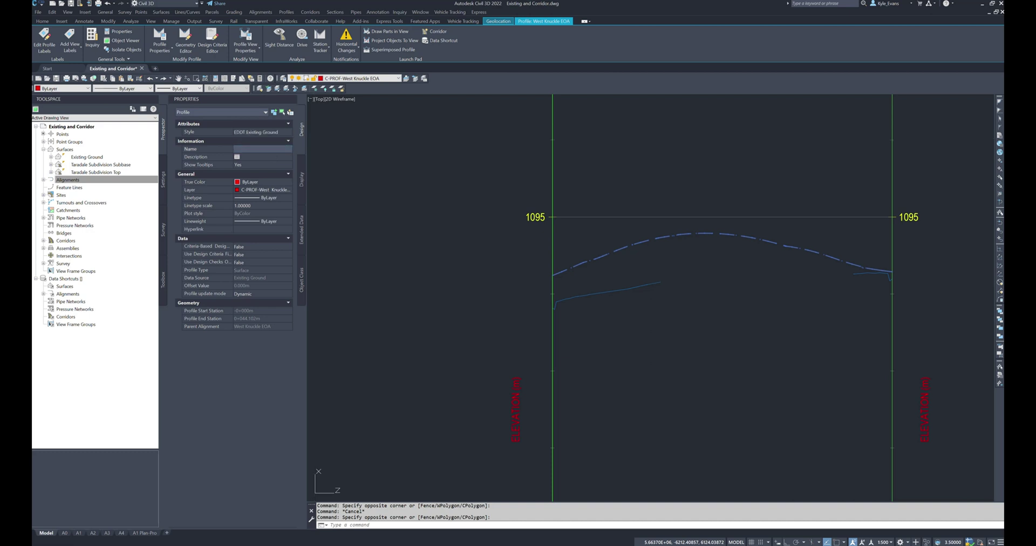
key("Escape")
- Rename the profile sampled from Taradale Subdivision Top as West Knuckle EOA Tie-In
left_click(639, 290)
left_click(622, 273)
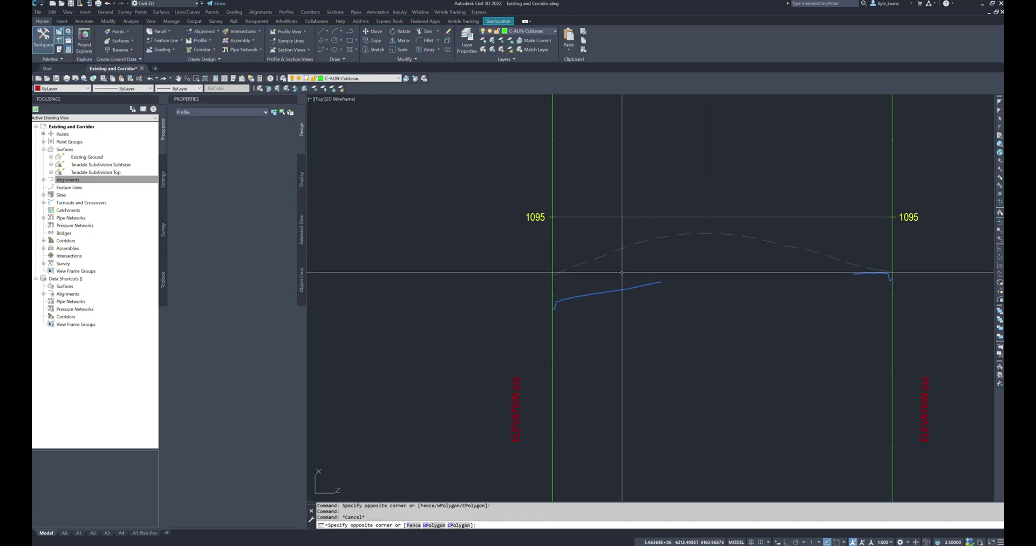
left_click(572, 232)
left_click(284, 149)
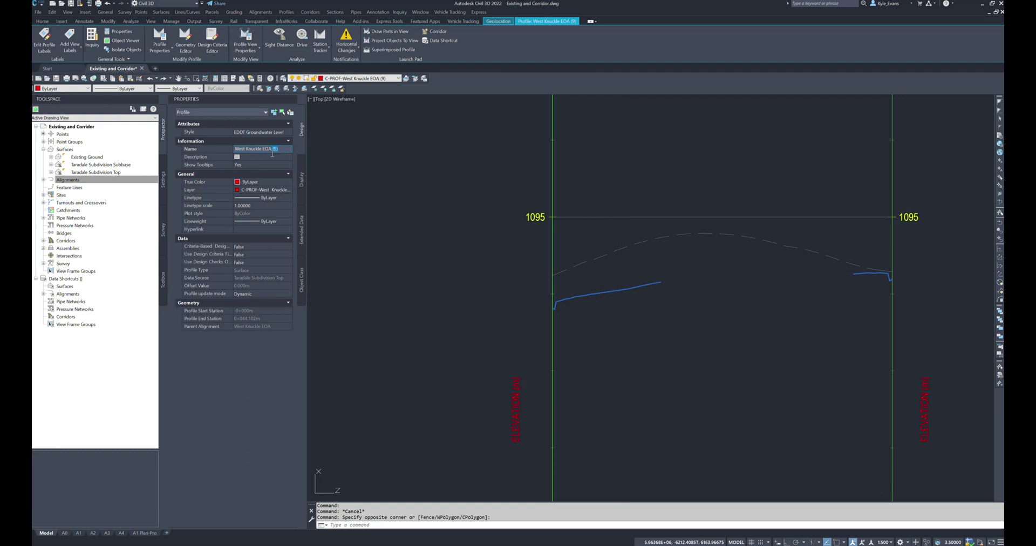
type("Tie-In")
key("Return")
key("Escape")
- Create a layout profile named West Knuckle EOA Design in the West Knuckle EOA view, with EDDT Design Profile style and EDDT BLANK labels
scroll(682, 324, "down", 5)
mouse_move(682, 325)
middle_mouse_down()
mouse_move(605, 304)
mouse_move(561, 259)
middle_mouse_up()
left_click(287, 12)
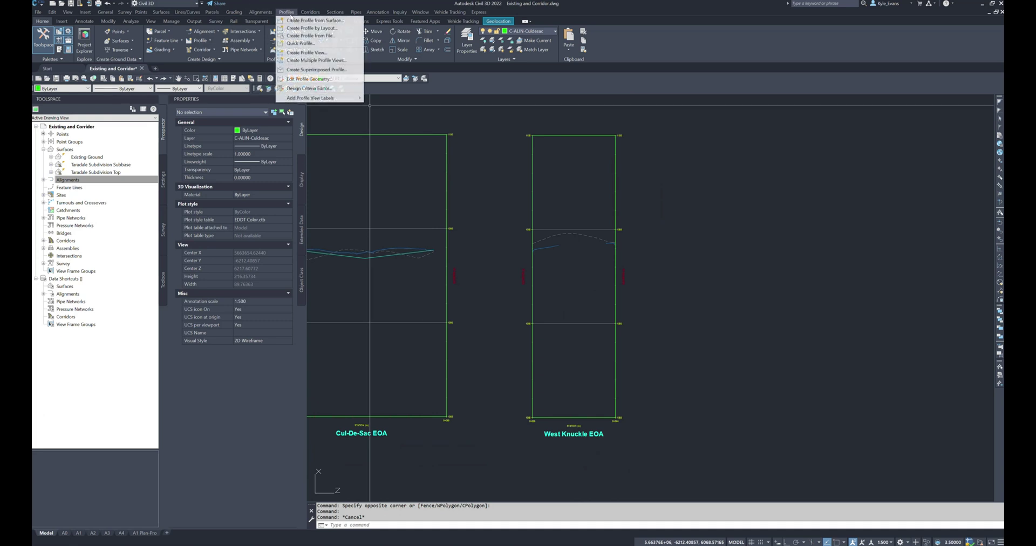
left_click(305, 28)
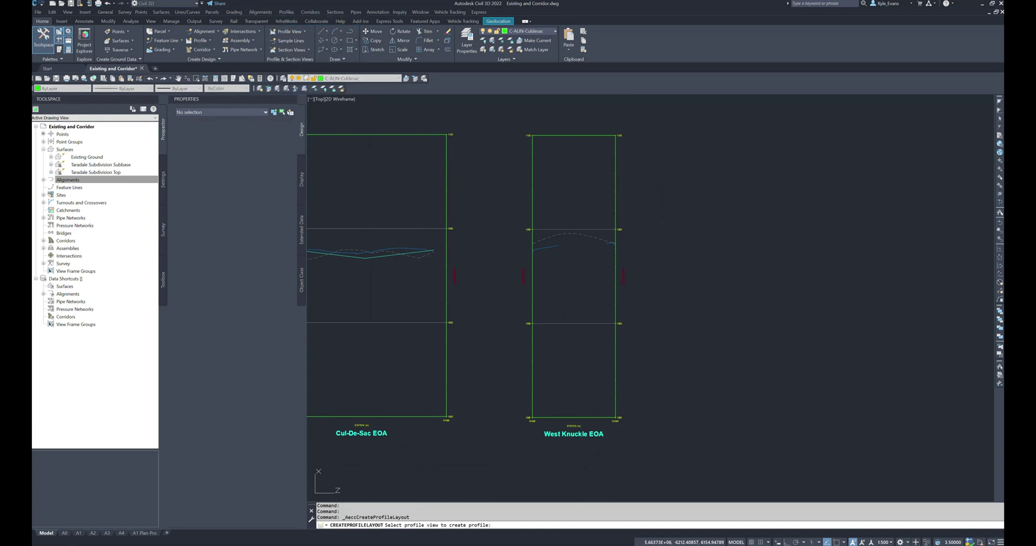
left_click(533, 190)
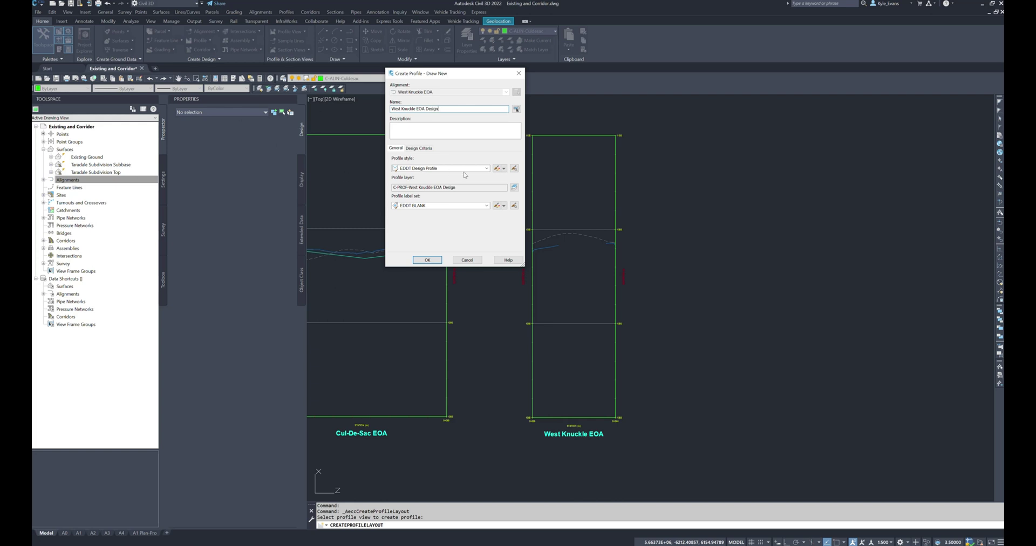
left_click(426, 260)
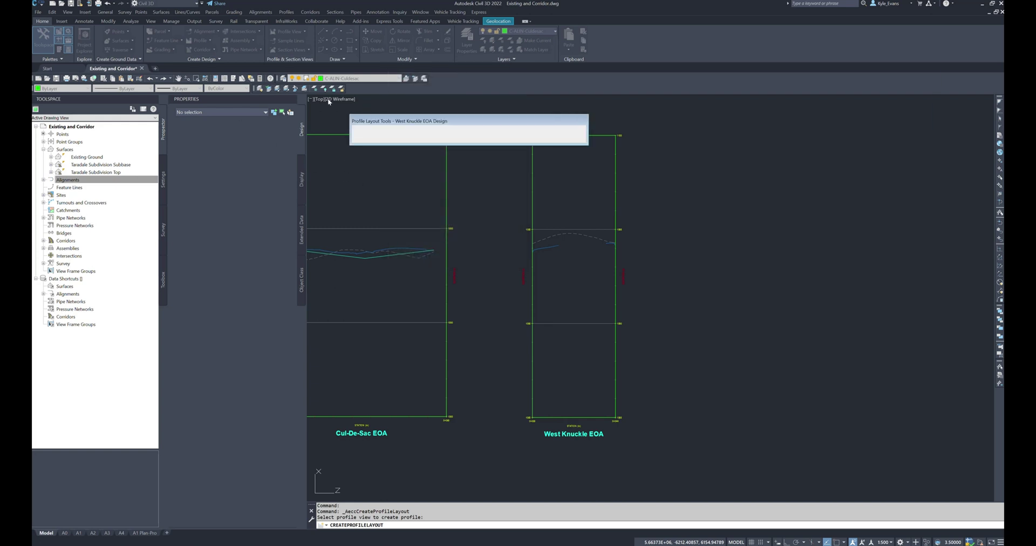
- Start drawing tangents for the West Knuckle EOA design profile, snapping the first PVI to the tie-in profile's endpoint at the start station
left_click(365, 130)
left_click(381, 139)
scroll(527, 258, "up", 6)
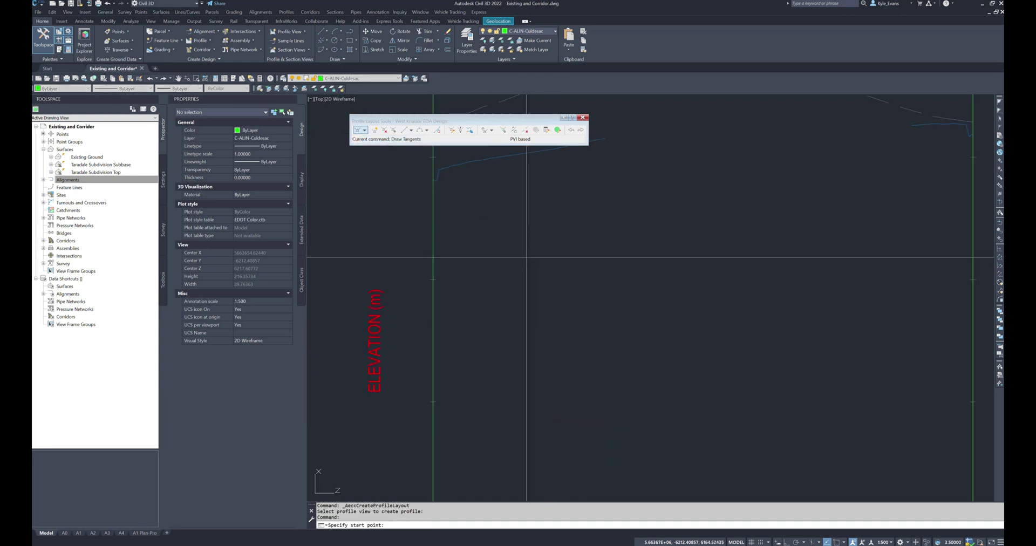
right_click(496, 232, "shift")
left_click(515, 280)
scroll(432, 179, "up", 10)
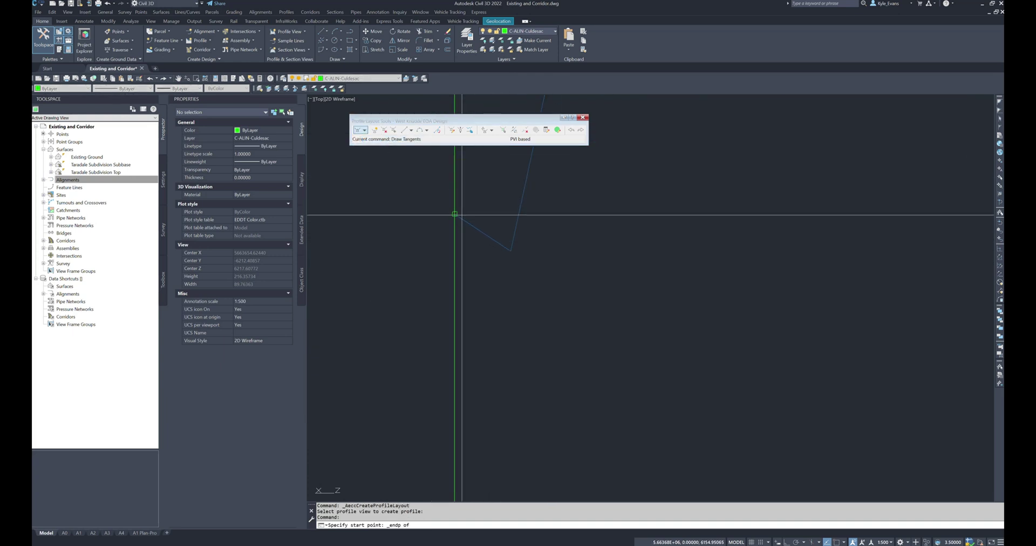
left_click(455, 215)
scroll(464, 219, "down", 4)
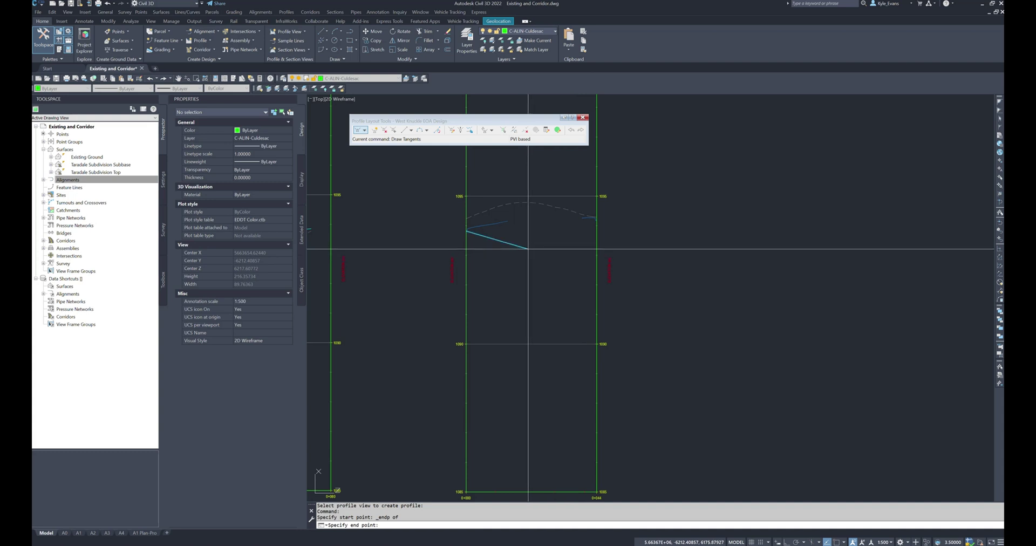
- Place a low middle PVI below the surface profiles and end the tangents at the tie-in profile's endpoint at the last station
left_click(528, 249)
right_click(593, 224, "shift")
left_click(612, 272)
scroll(600, 219, "up", 12)
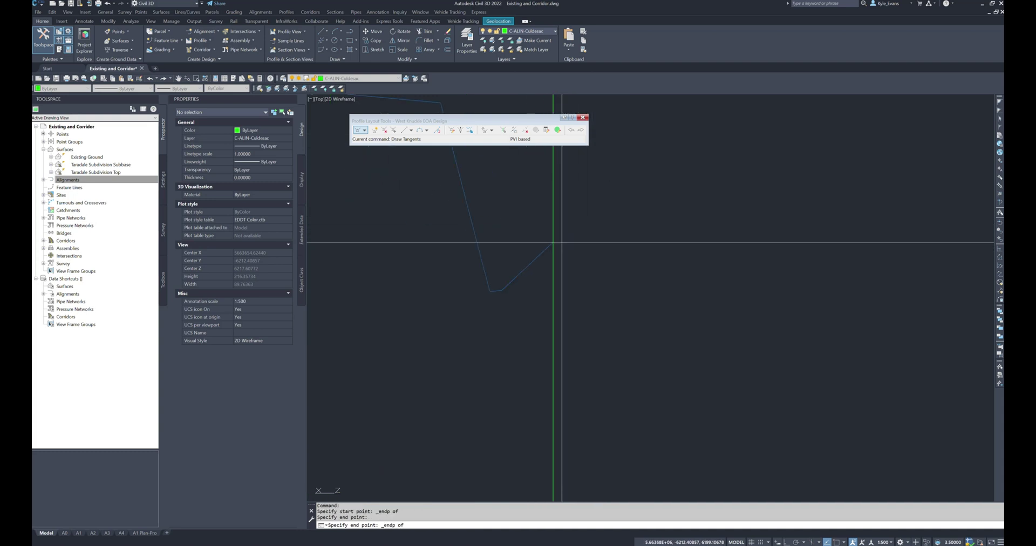
left_click(562, 243)
key("Escape")
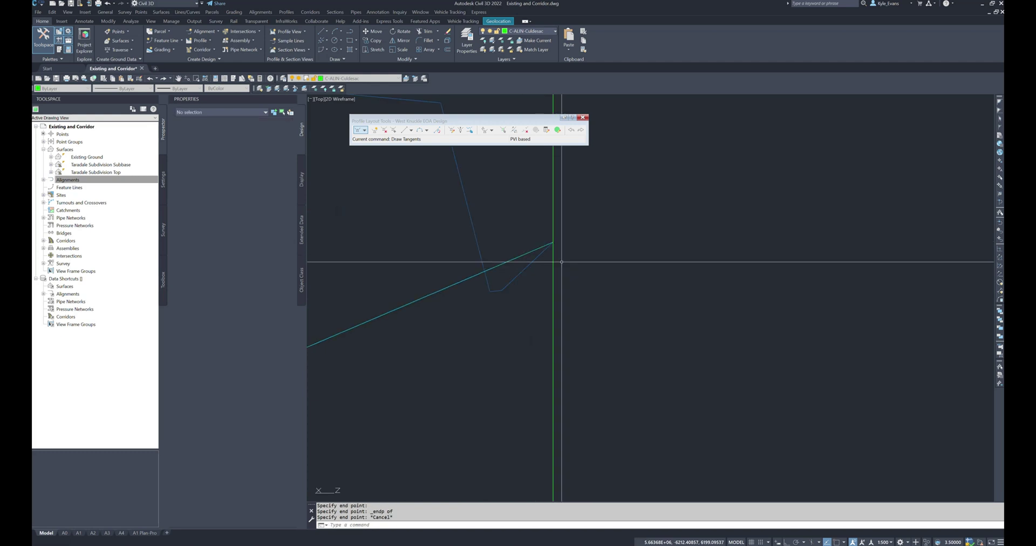
- Examine where the design profile meets the tie-in profile at its end, and look over the road layout in plan
scroll(562, 262, "down", 10)
key("Escape")
scroll(562, 265, "up", 2)
left_click(564, 260)
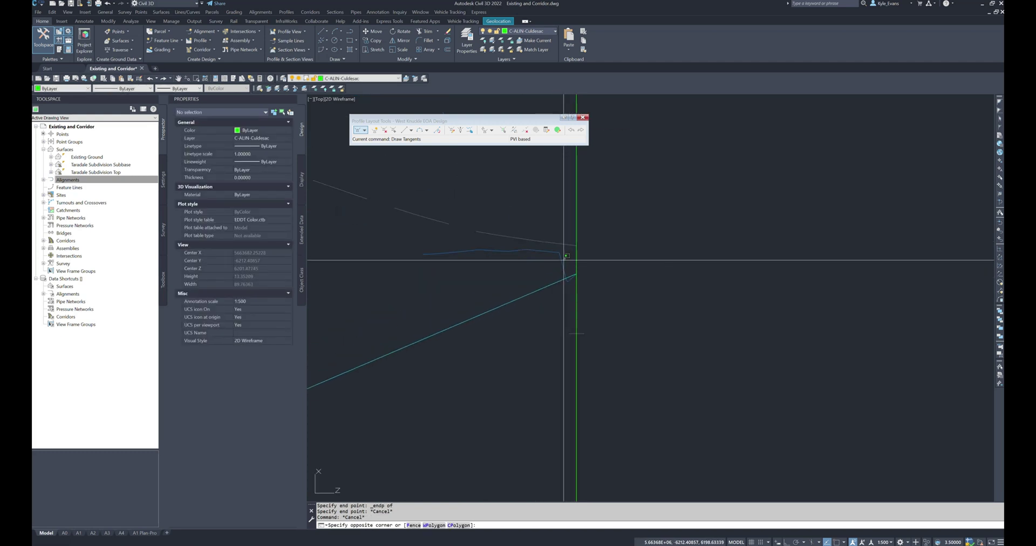
left_click(551, 259)
scroll(526, 267, "down", 6)
key("Escape")
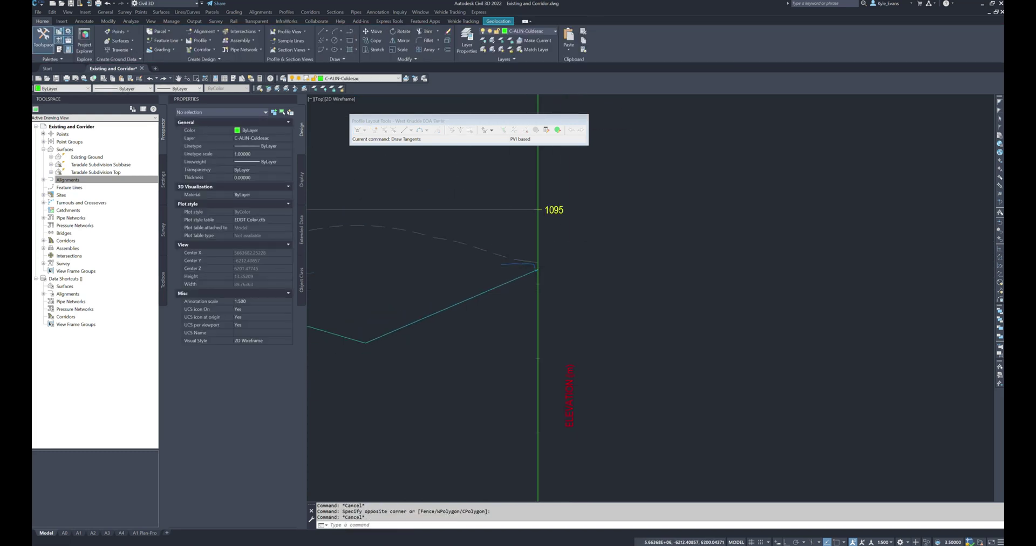
scroll(464, 227, "down", 5)
scroll(472, 238, "up", 2)
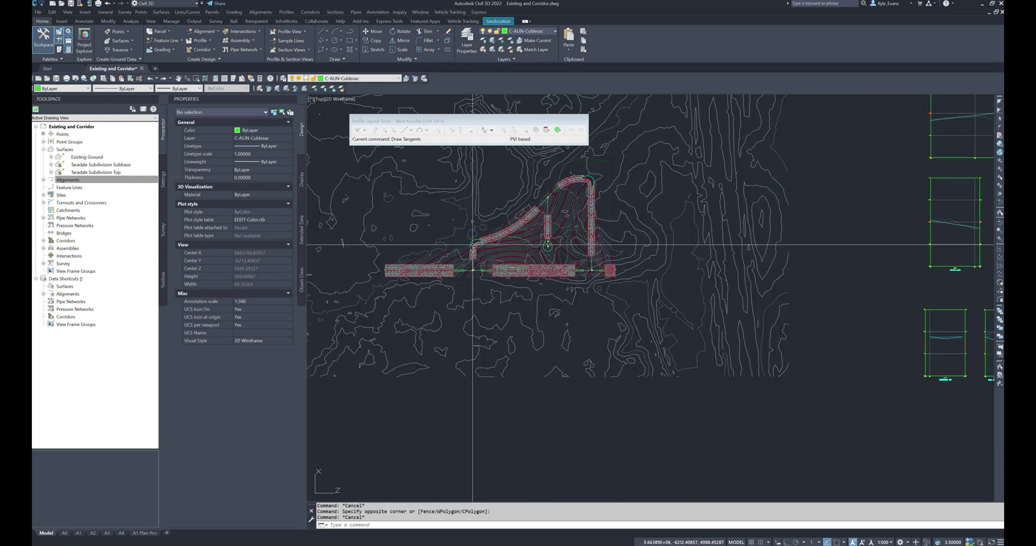
- Select the West Knuckle EOA design profile and stretch its middle PVI upward, slightly below the elevation of the first PVI
middle_click_drag(782, 261, 548, 258)
middle_click_drag(726, 277, 497, 224)
scroll(535, 278, "up", 4)
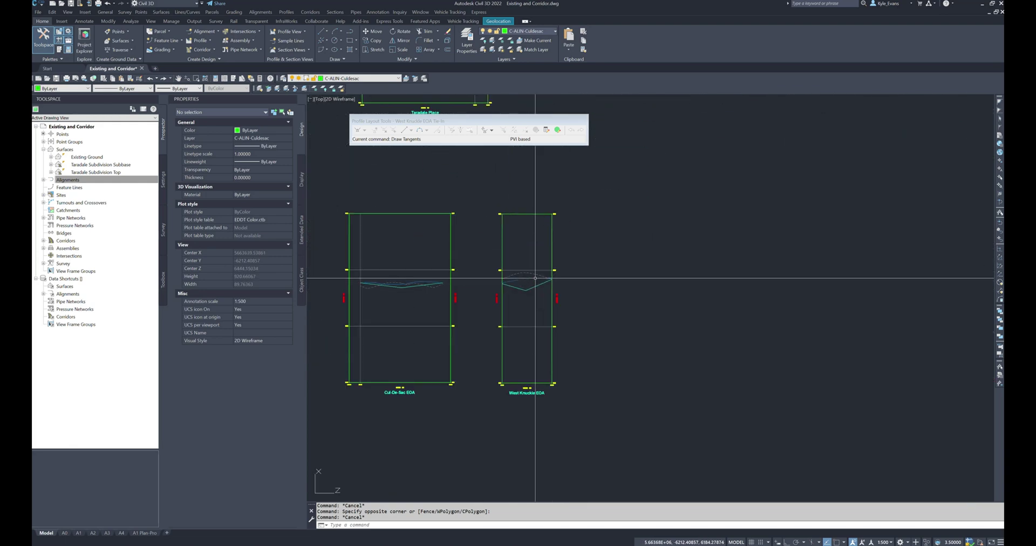
scroll(535, 278, "up", 8)
left_click(508, 284)
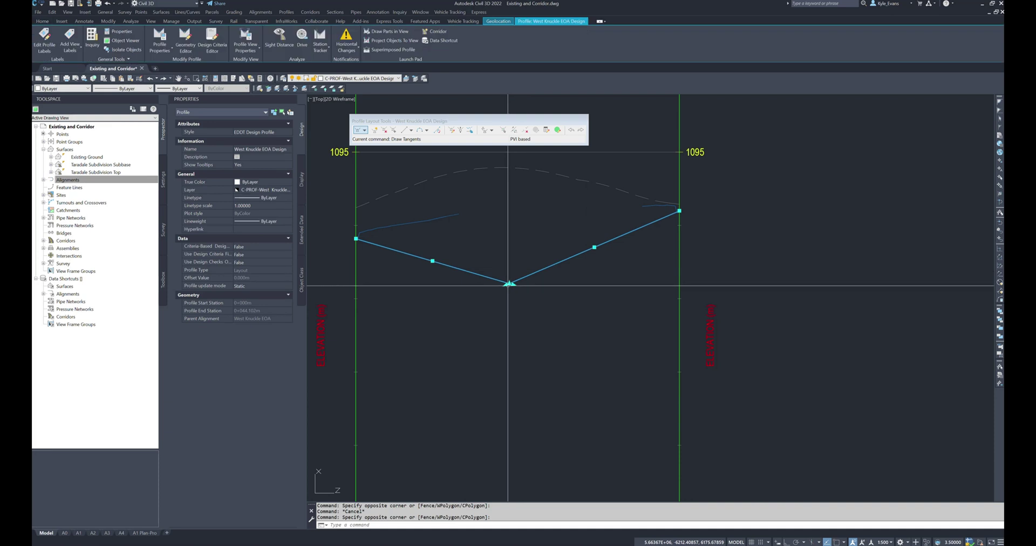
left_click(507, 284)
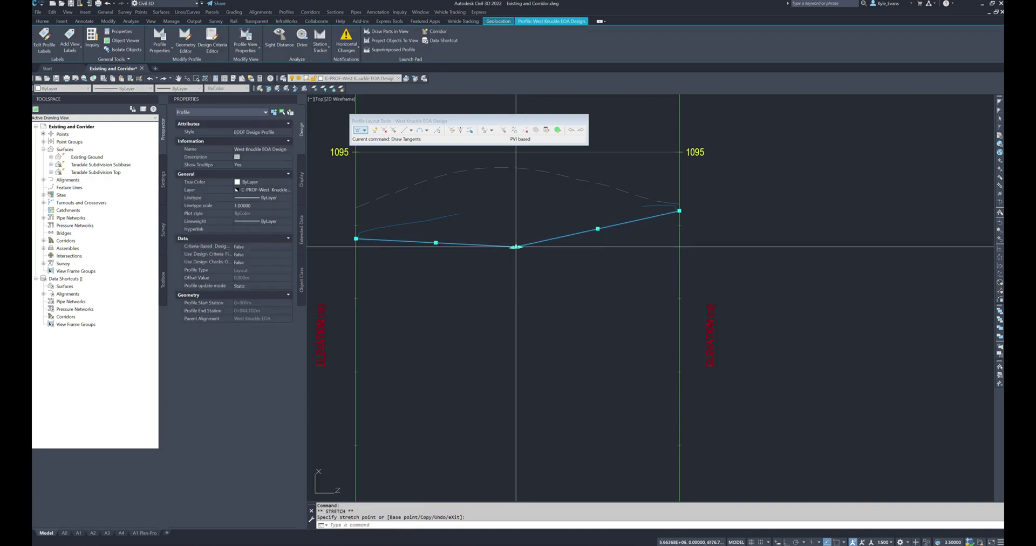
- Start a profile from surface for the East Knuckle EOA alignment, adding the Existing Ground and Taradale Subdivision Top surfaces
key("Escape")
scroll(710, 356, "down", 8)
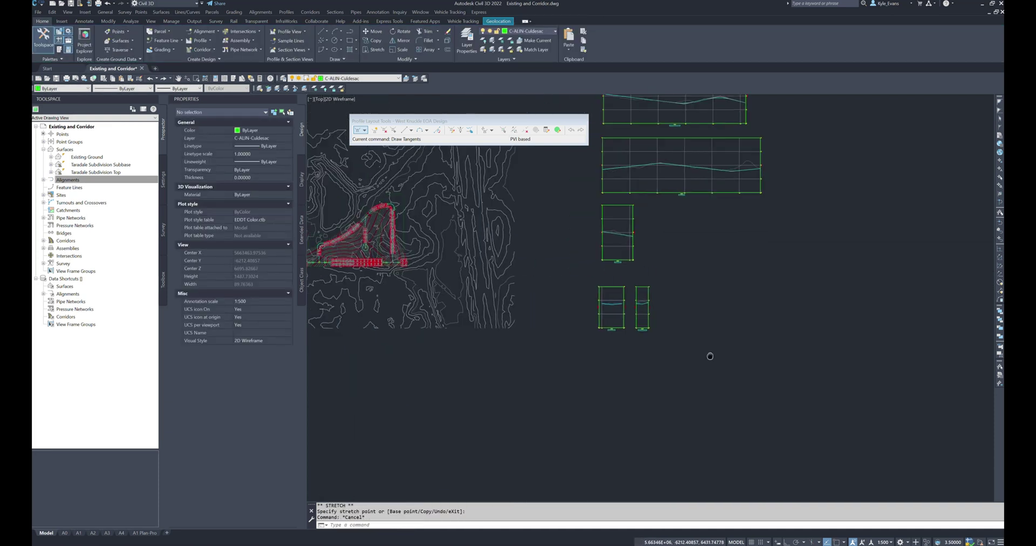
left_click(285, 12)
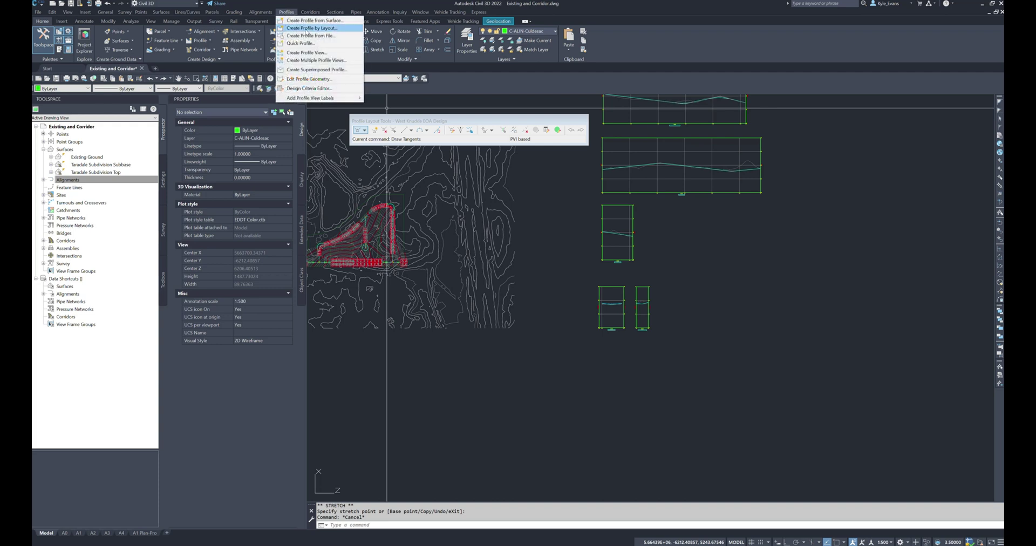
left_click(308, 20)
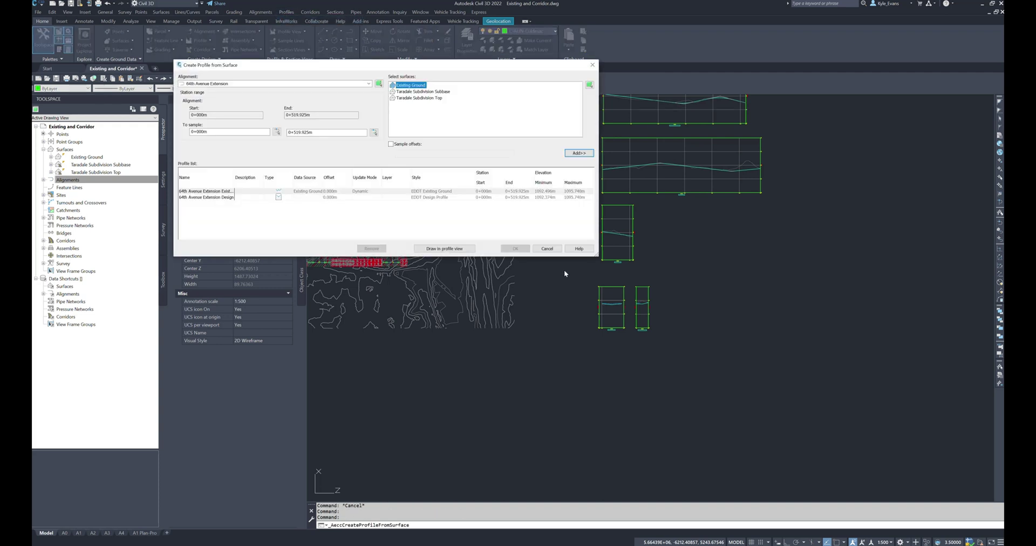
left_click(253, 83)
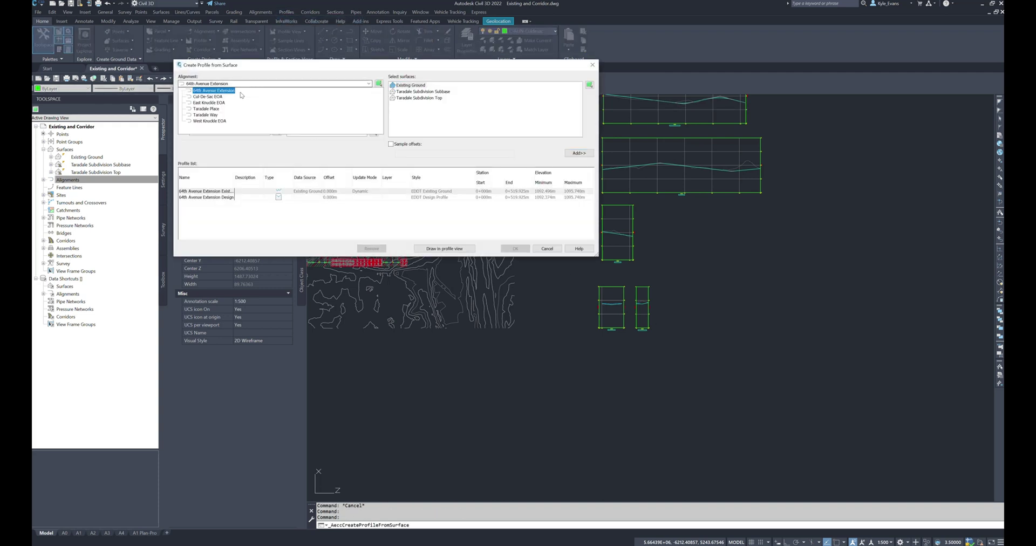
left_click(219, 104)
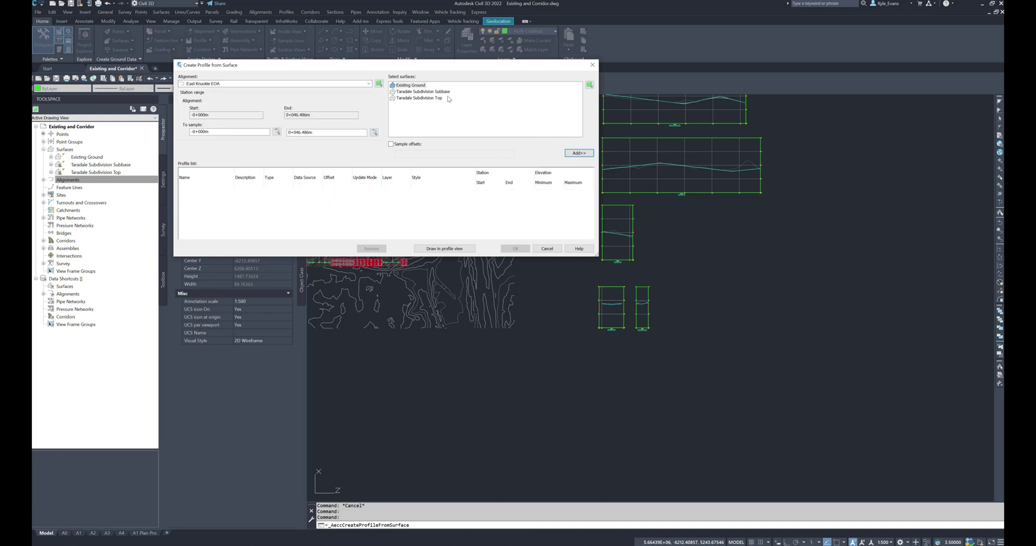
left_click(579, 154)
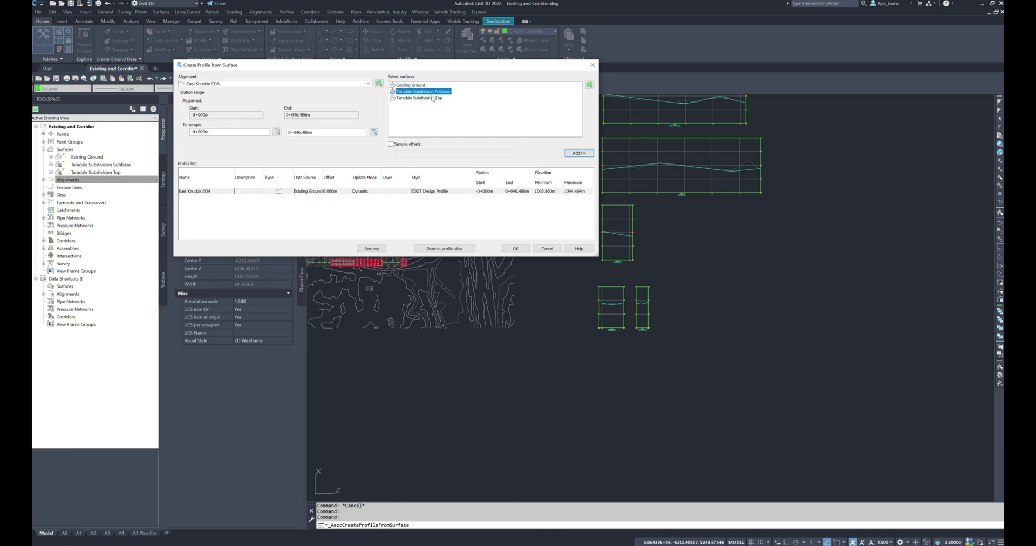
left_click(587, 154)
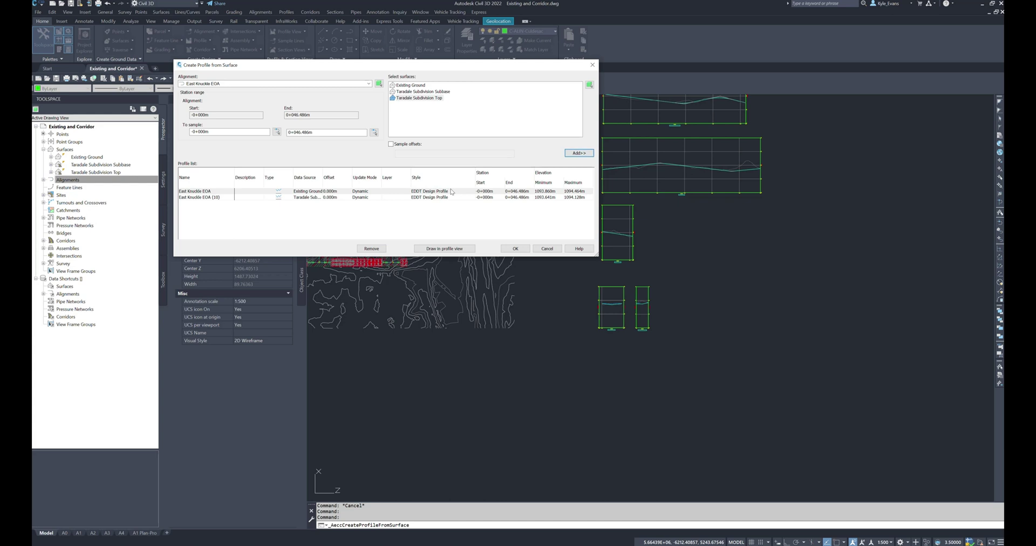
- Assign the EDDT Existing Ground style to the existing ground profile and EDDT Groundwater Level to the Taradale Subdivision Top profile
left_click(412, 191)
left_click(361, 145)
left_click(345, 161)
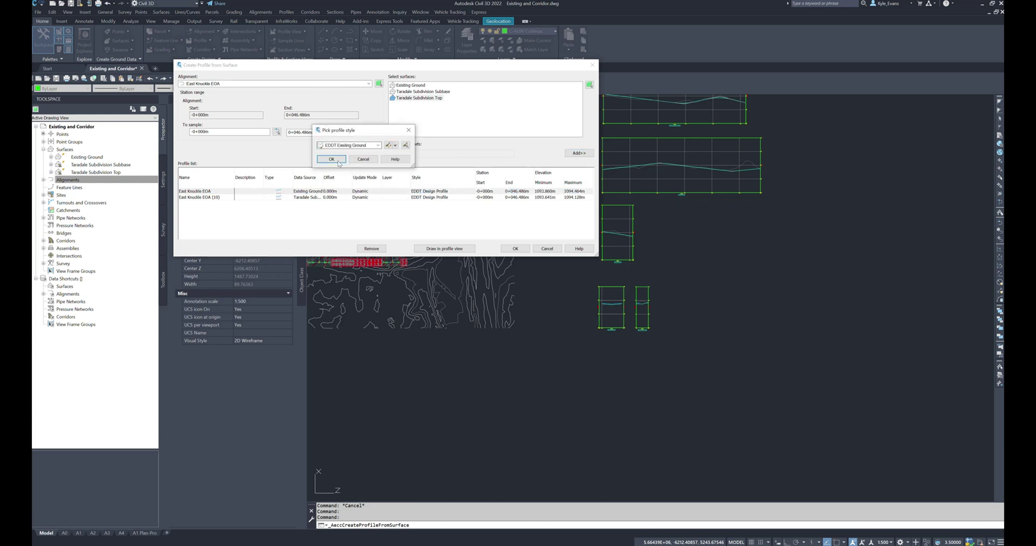
left_click(332, 160)
left_click(433, 197)
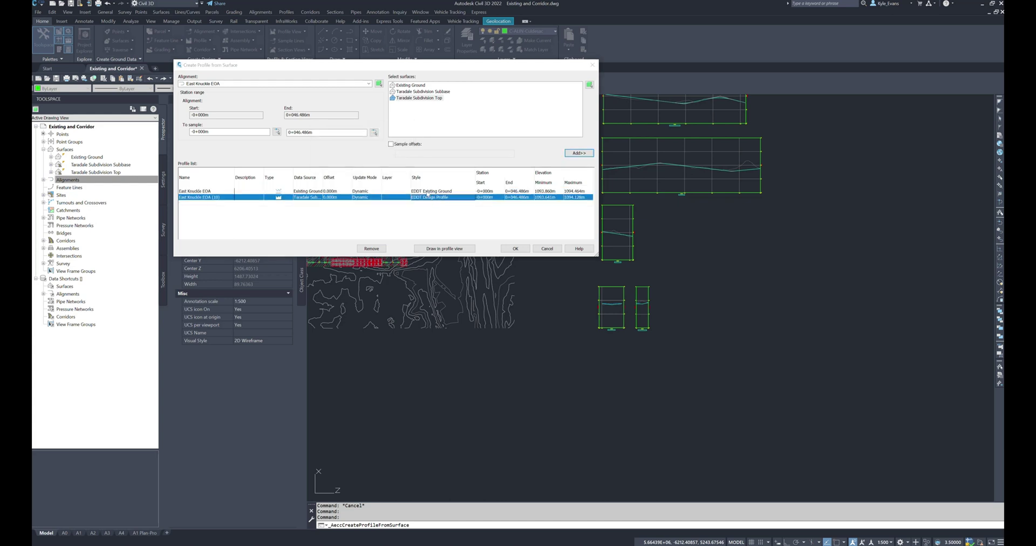
left_click(427, 196)
left_click(378, 145)
left_click(348, 167)
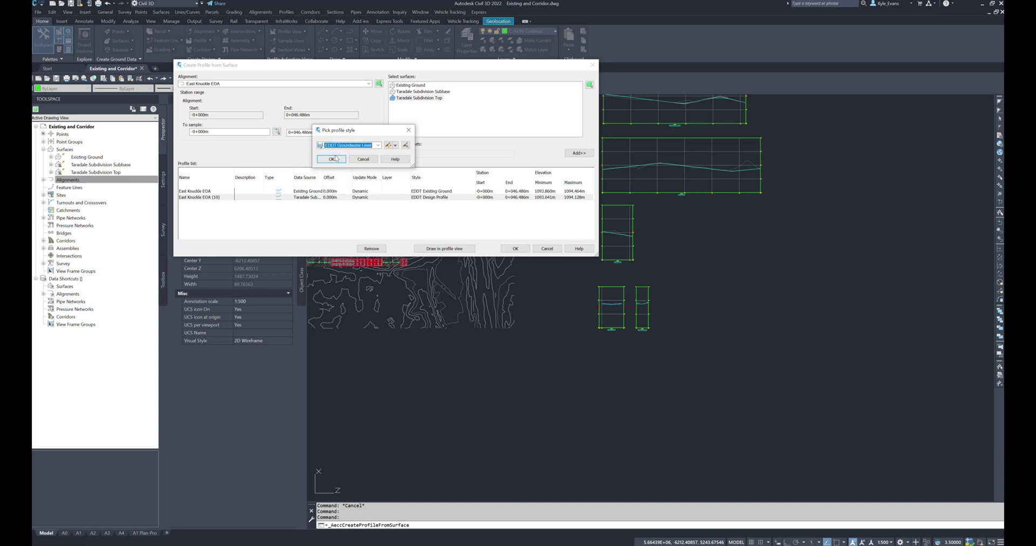
left_click(333, 160)
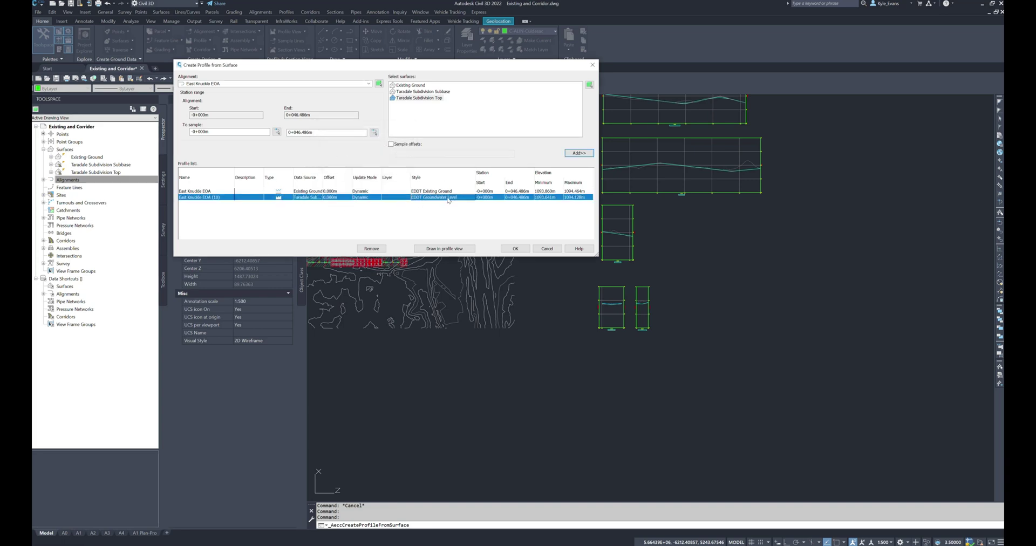
- Create a profile view named East Knuckle EOA and place it beside the West Knuckle EOA profile view
left_click(444, 249)
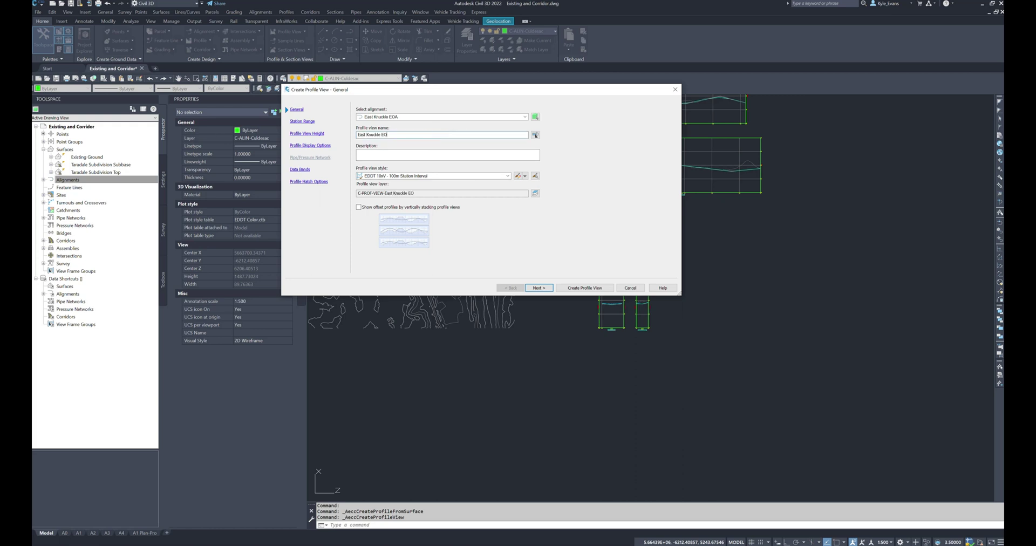
left_click(585, 288)
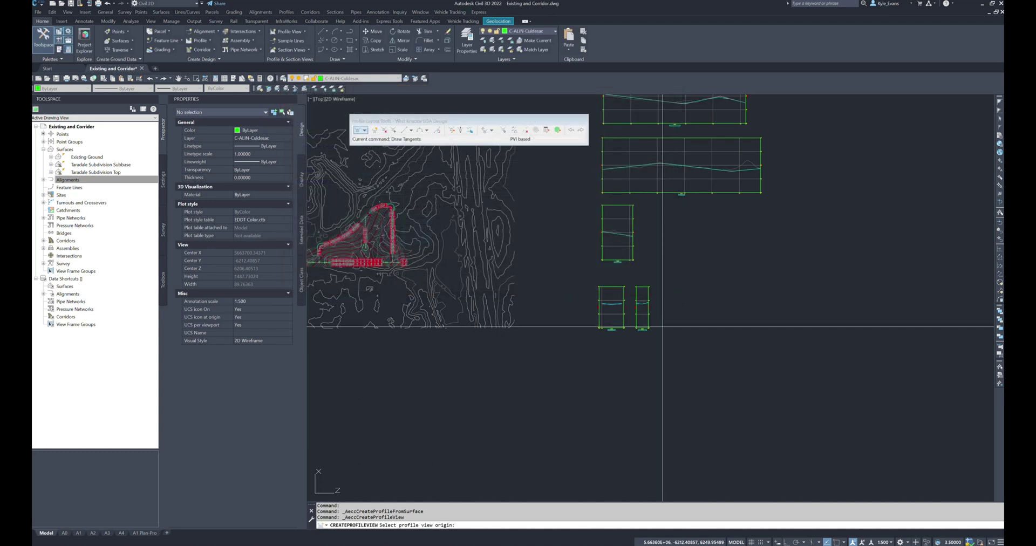
left_click(663, 326)
scroll(594, 243, "up", 6)
key("Escape")
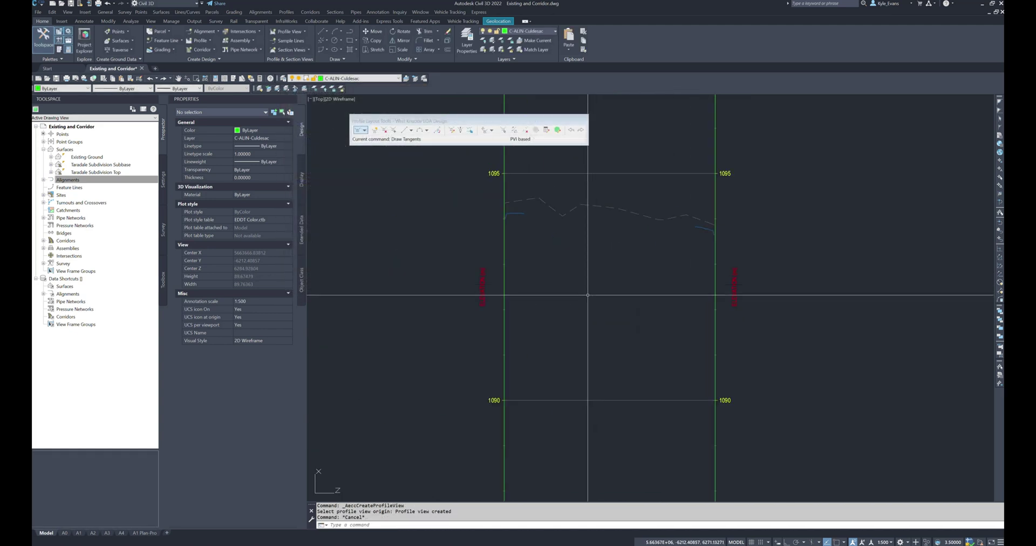
- Rename the existing ground profile East Knuckle EOA Existing and the Taradale Subdivision Top profile East Knuckle EOA Tie In
left_click(571, 221)
left_click(553, 206)
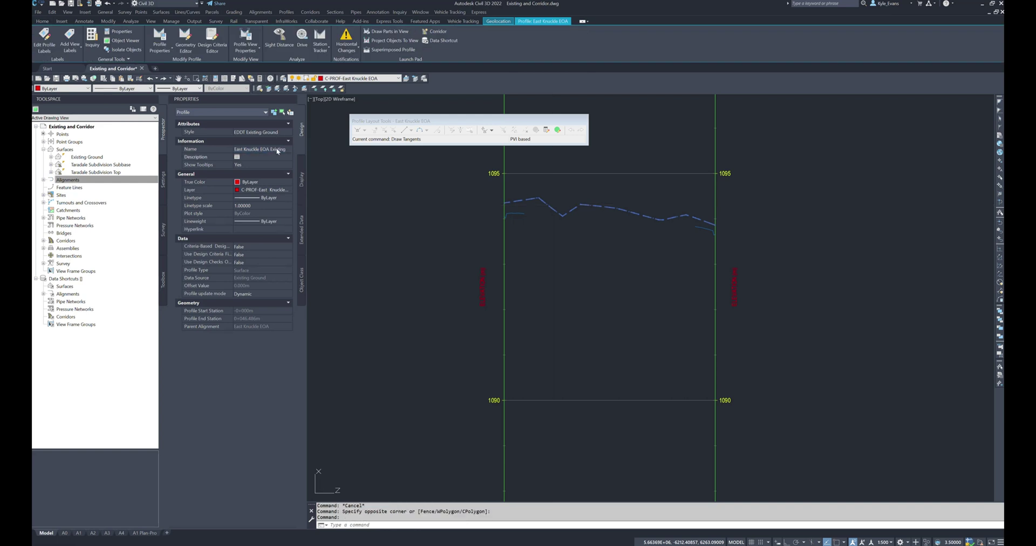
key("Escape")
left_click(516, 205)
left_click(511, 200)
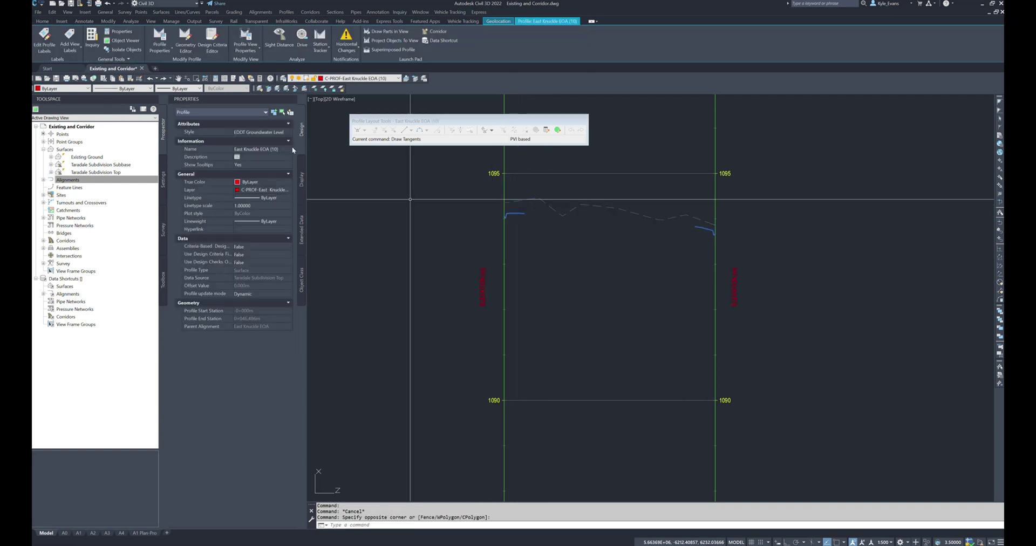
left_click(268, 150)
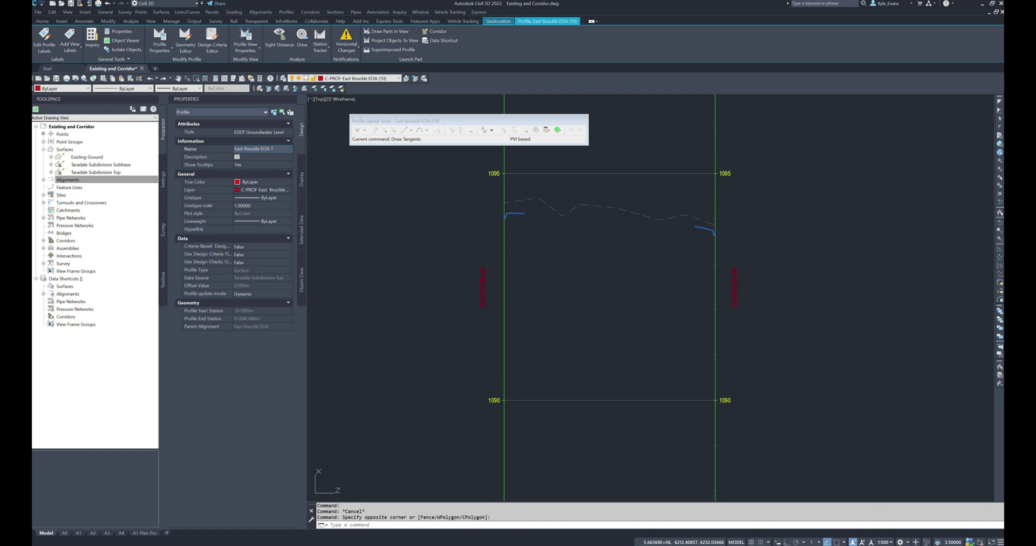
key("Return")
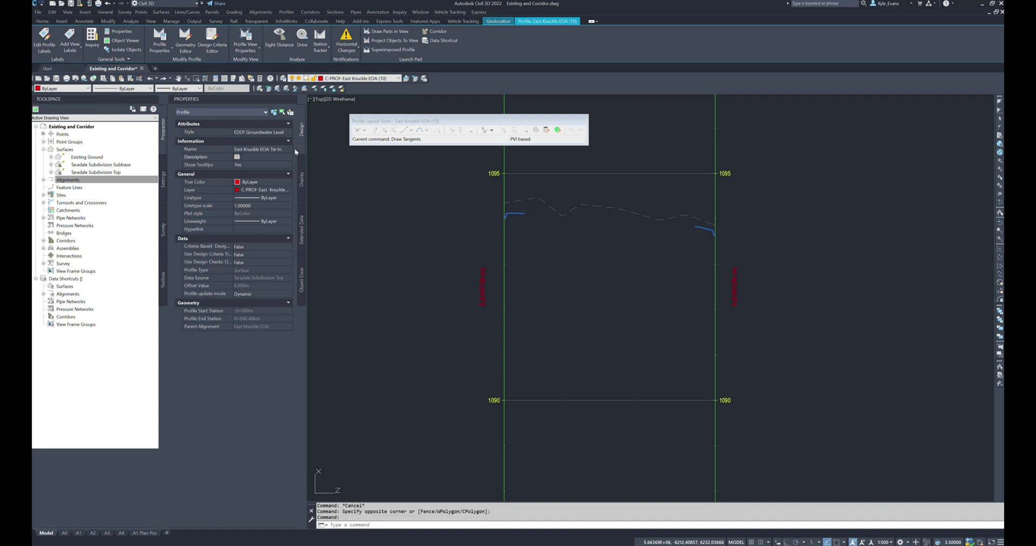
scroll(633, 282, "down", 6)
key("Escape")
- Create a layout profile named East Knuckle EOA Design in the East Knuckle EOA profile view, with the EDDT Design Profile style
scroll(685, 303, "up", 4)
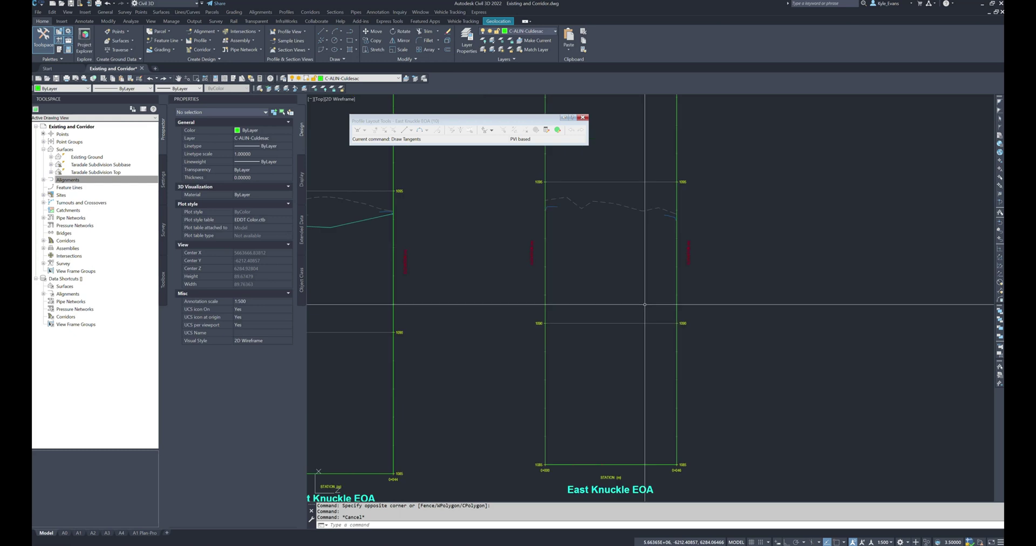
left_click(583, 117)
left_click(287, 12)
left_click(304, 28)
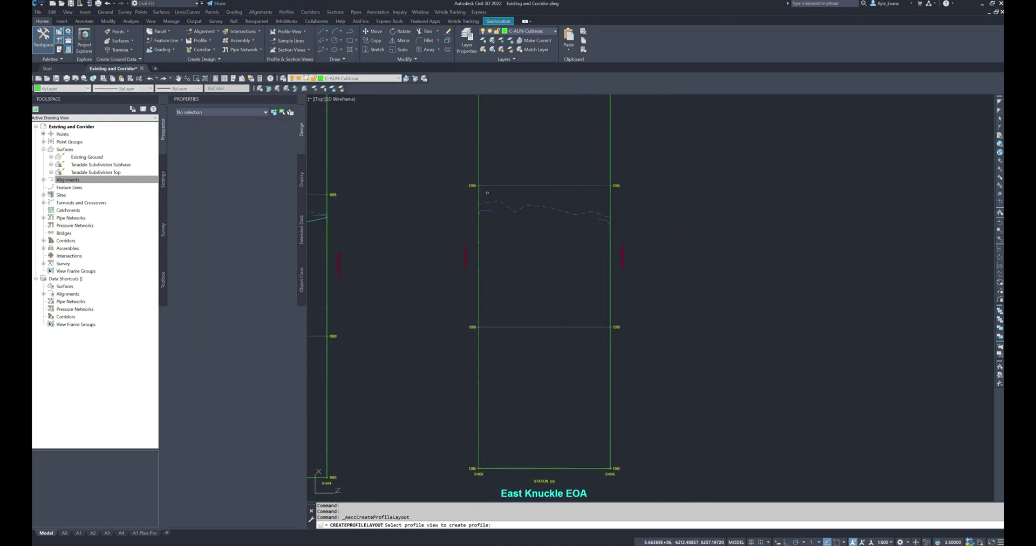
left_click(480, 165)
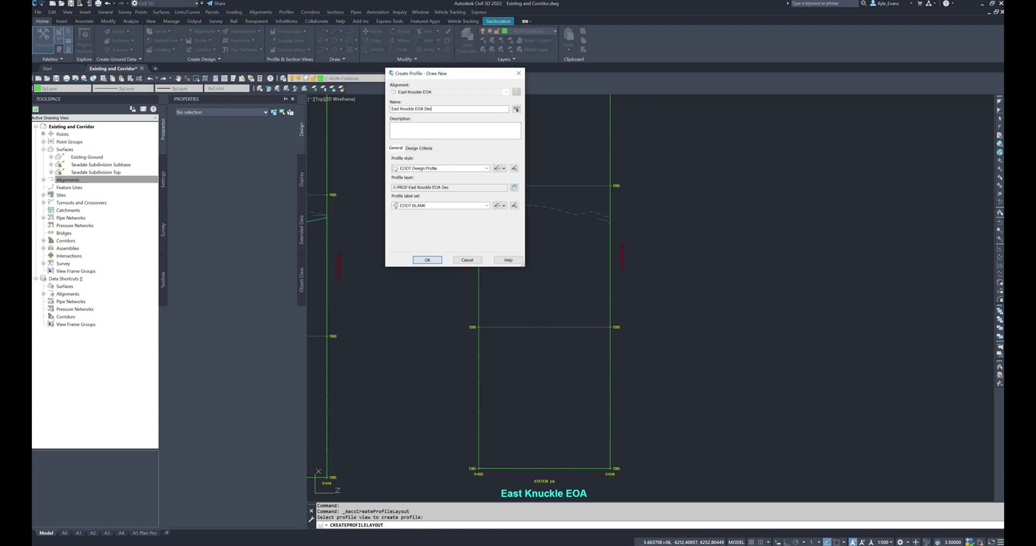
left_click(434, 260)
- Draw one tangent for the East Knuckle EOA design profile between the tie-in profile's endpoints at the start and end stations
left_click(365, 130)
left_click(384, 140)
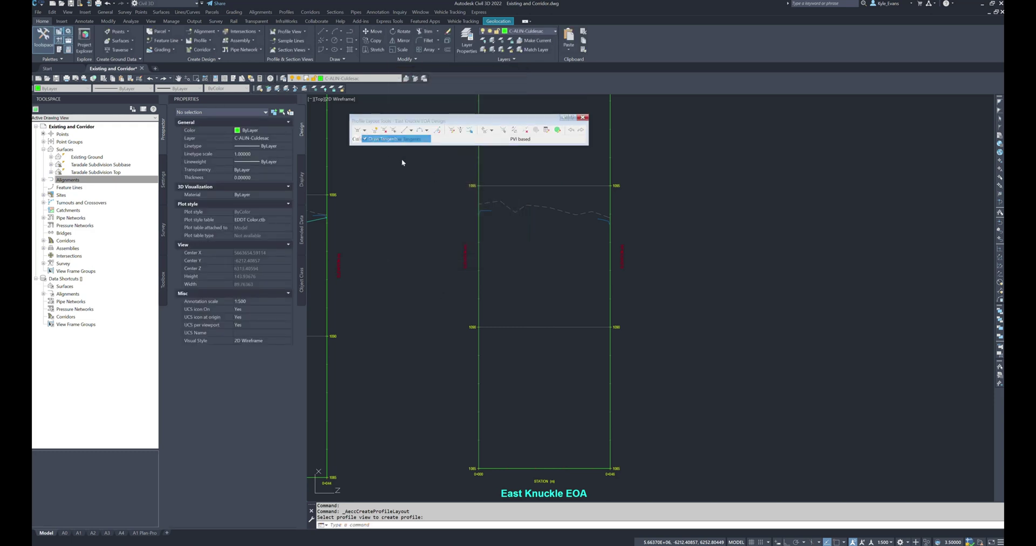
right_click(494, 208, "shift")
left_click(509, 254)
scroll(471, 210, "up", 8)
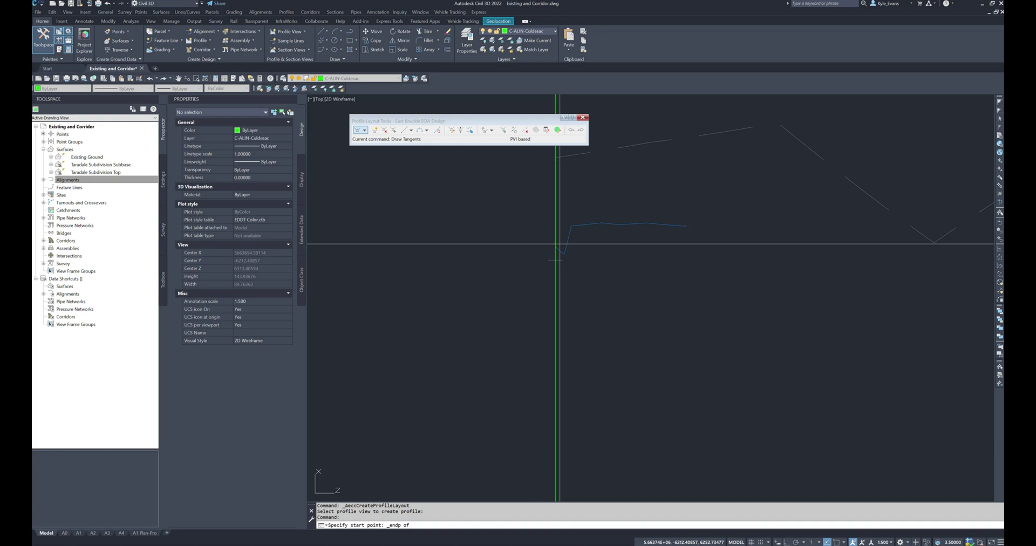
left_click(557, 246)
scroll(558, 246, "down", 4)
right_click(769, 266, "shift")
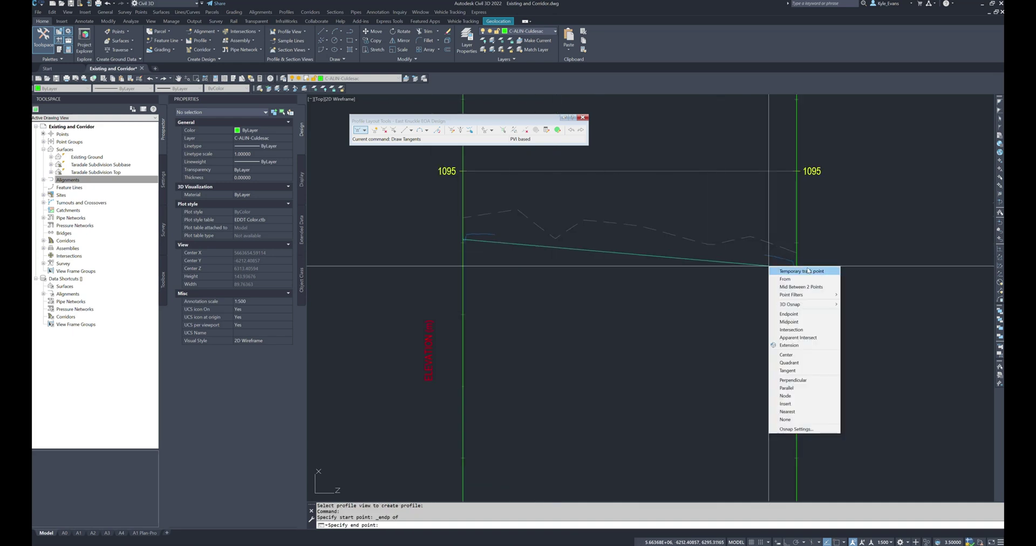
left_click(788, 314)
scroll(787, 273, "up", 5)
left_click(787, 285)
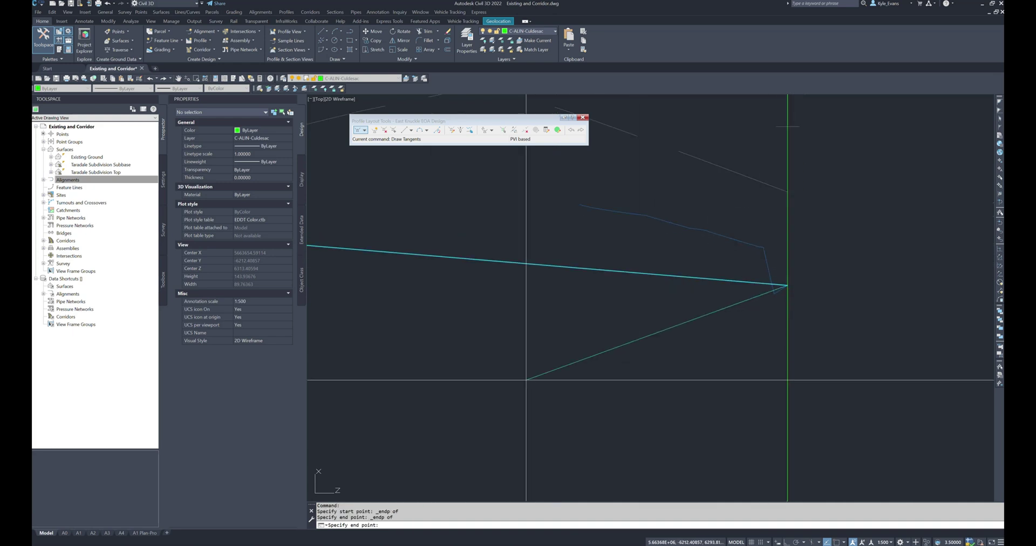
key("Return")
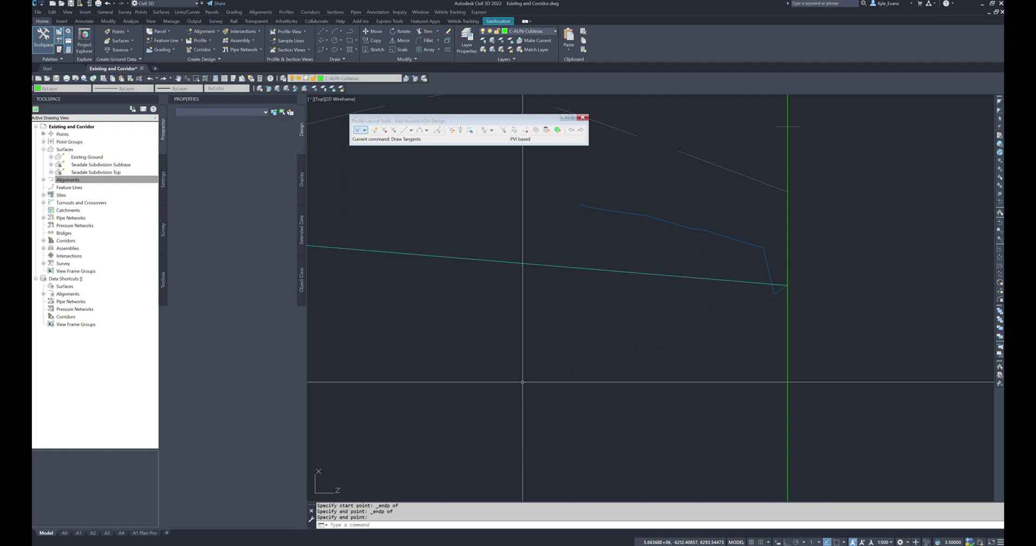
key("Escape")
- Save the drawing with the completed edge-of-asphalt profiles
scroll(619, 283, "down", 6)
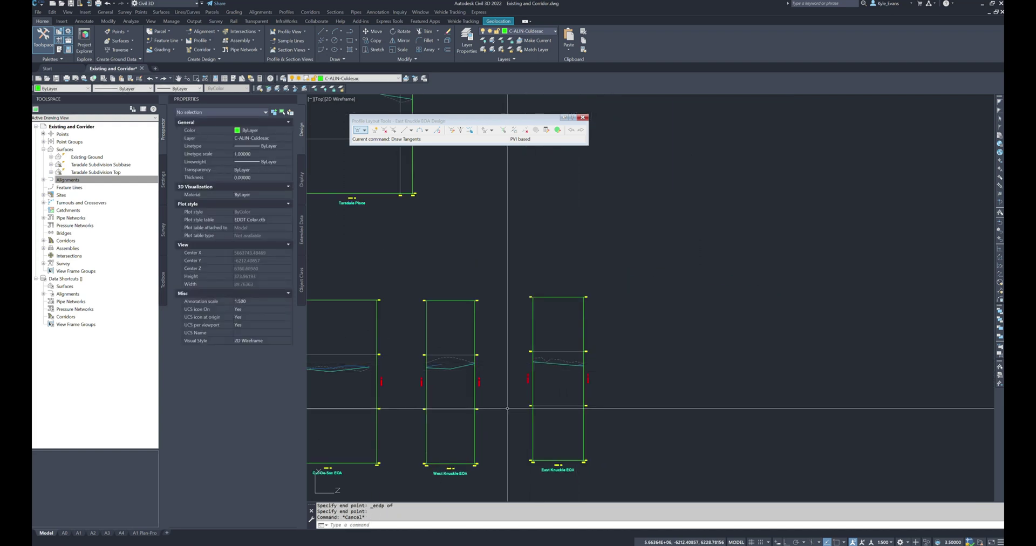
middle_click_drag(507, 409, 648, 322)
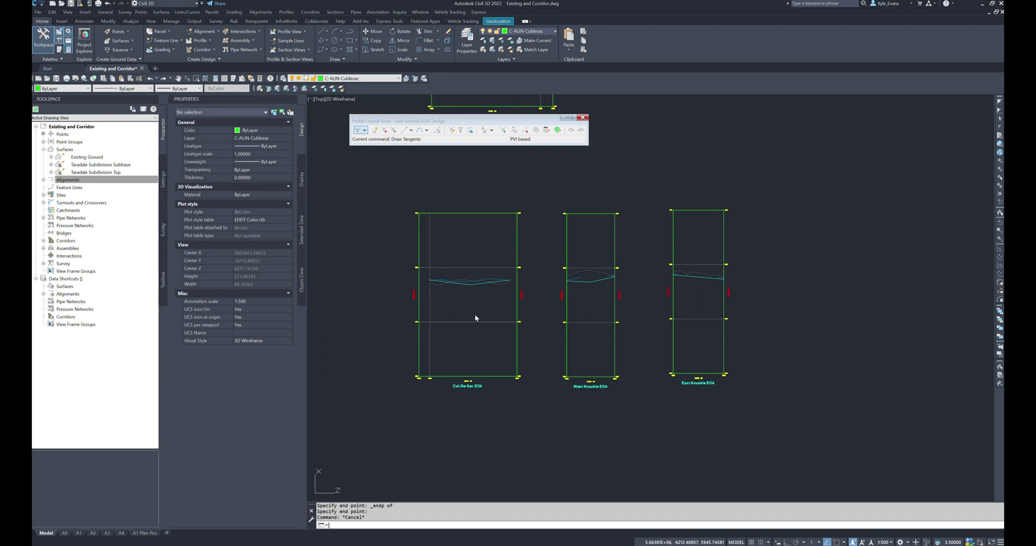
key("ctrl+s")
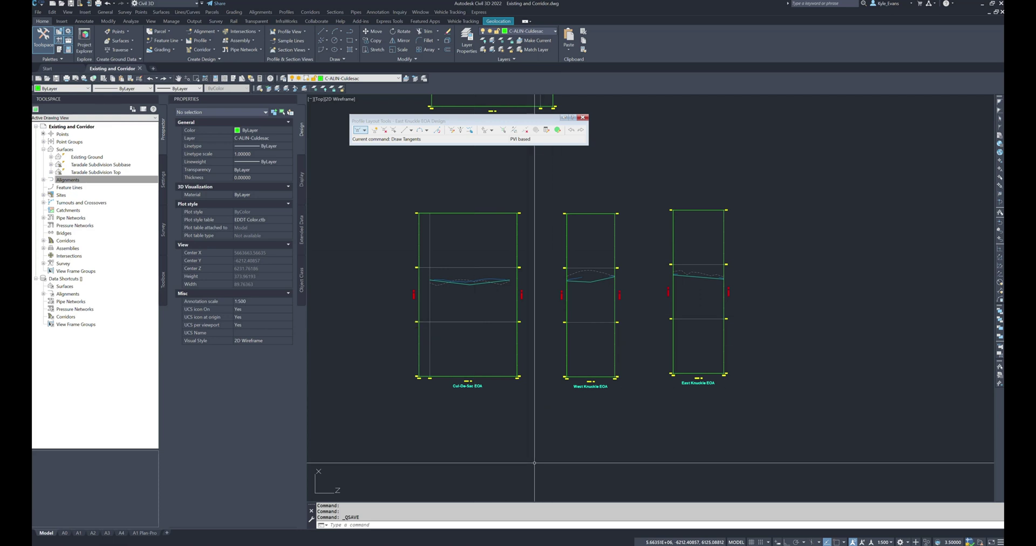
- Give the West Knuckle EOA profile view a user-specified station range from -10 to 50
left_click(588, 353)
left_click(608, 350)
right_click(607, 349)
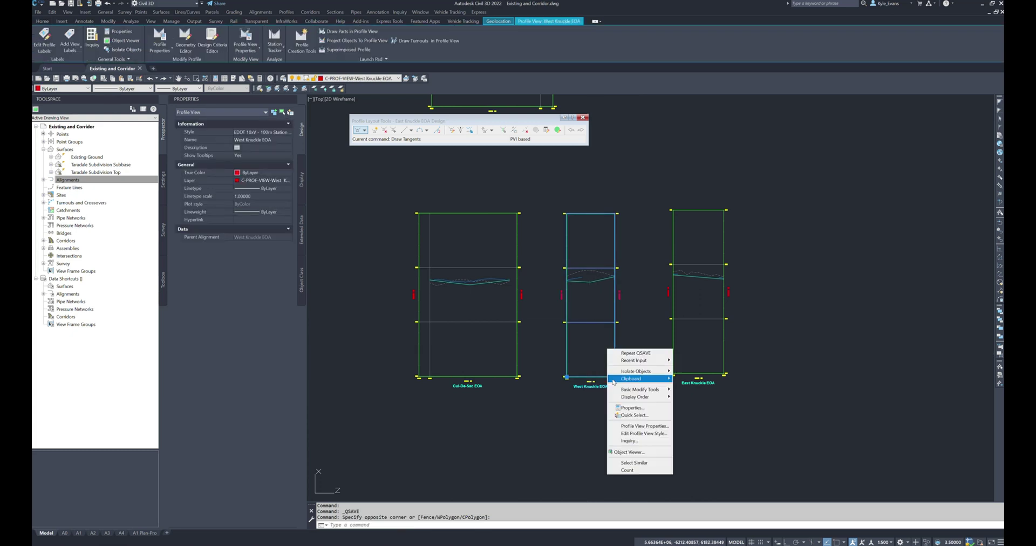
left_click(641, 425)
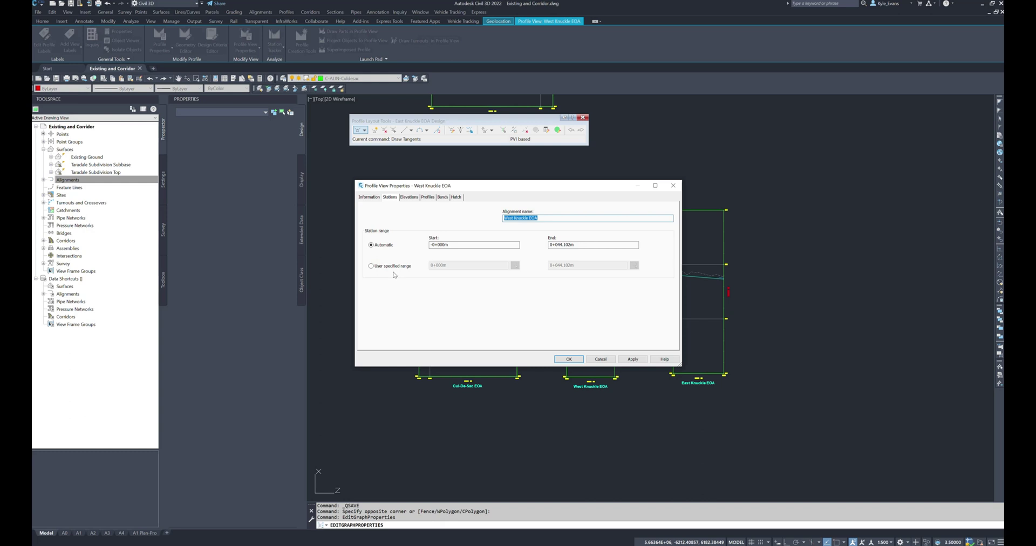
left_click(393, 267)
type("-10")
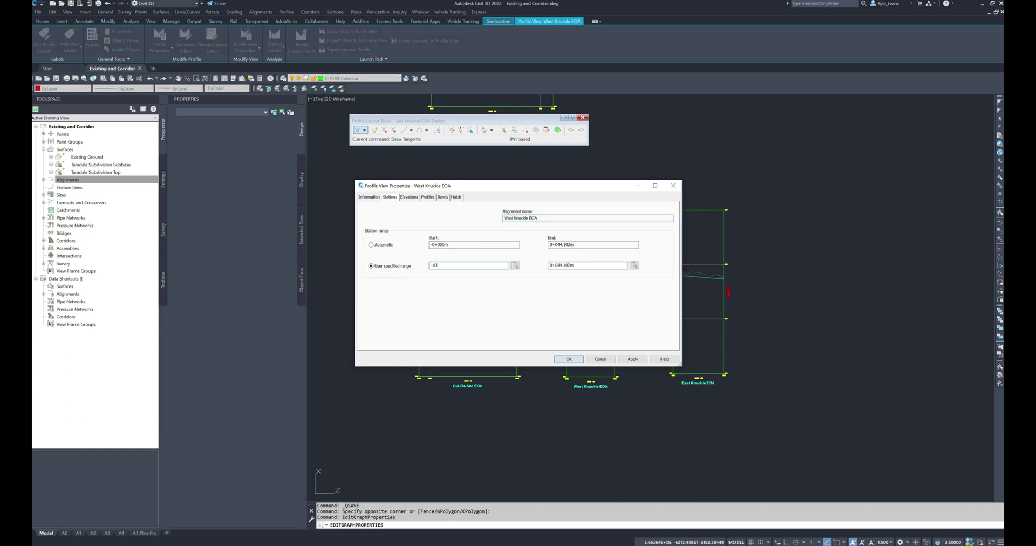
key("Tab")
key("Tab")
type("50")
left_click(571, 359)
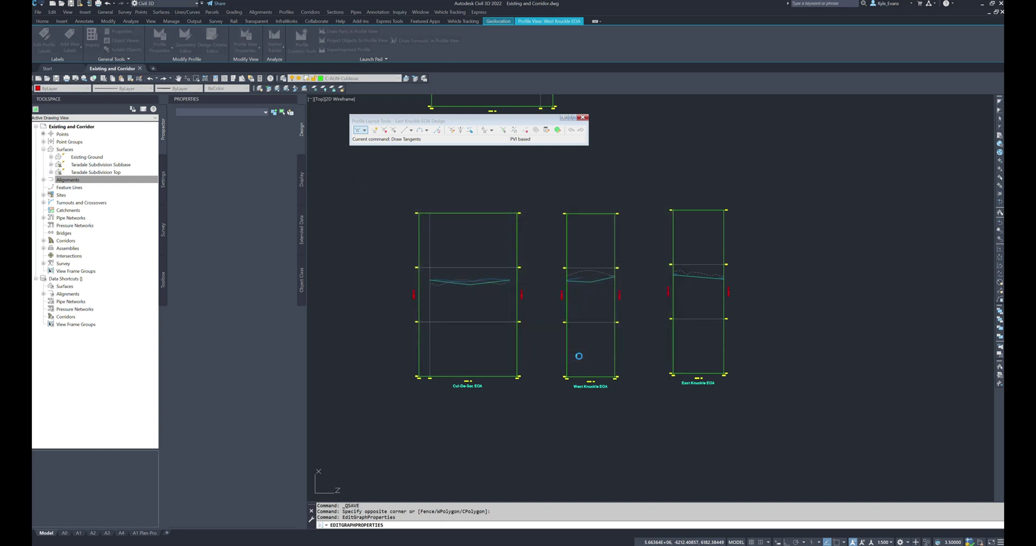
- Give the East Knuckle EOA profile view a user-specified station range from -10 to 50
left_click(726, 360)
right_click(704, 297)
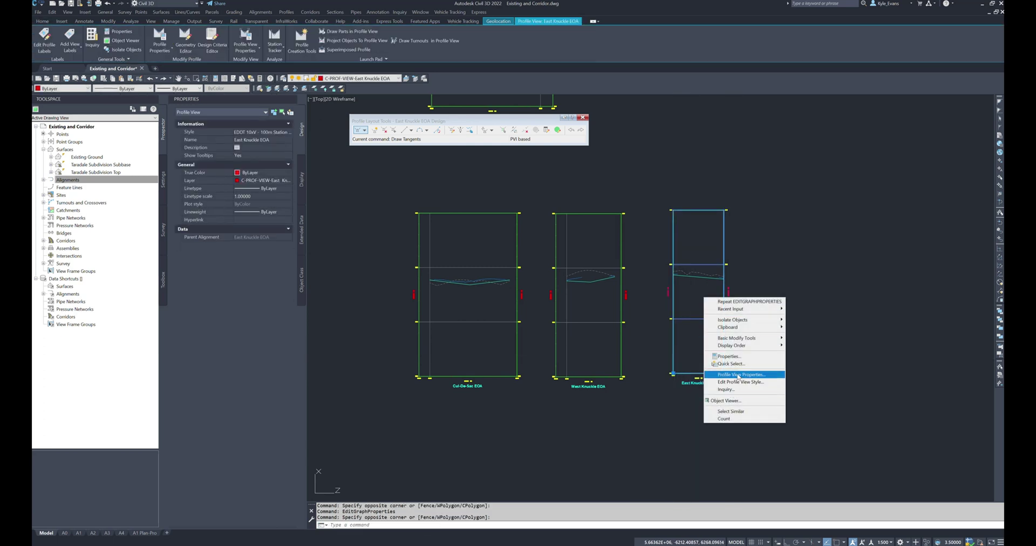
left_click(738, 375)
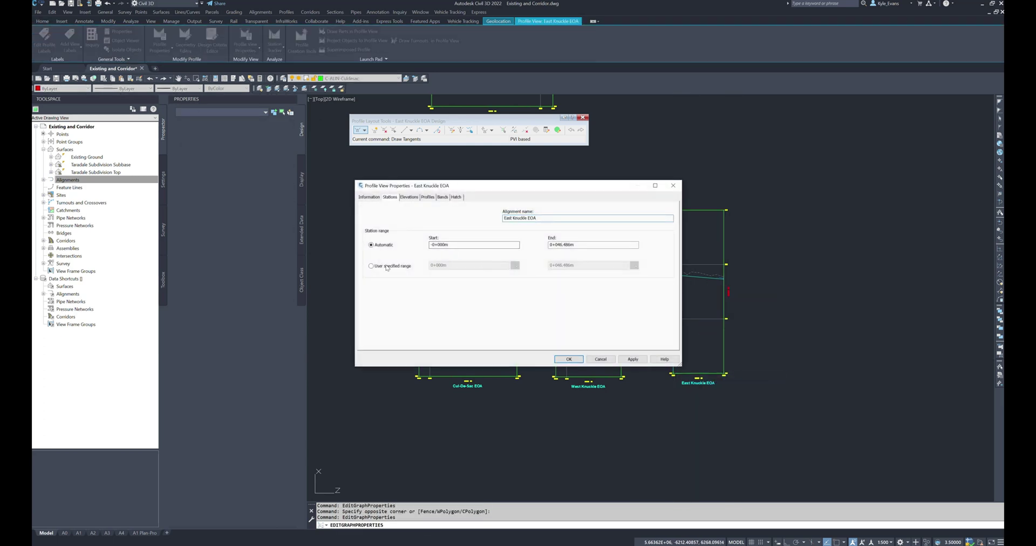
left_click(386, 267)
left_click_drag(449, 266, 333, 266)
type("-10")
key("Tab")
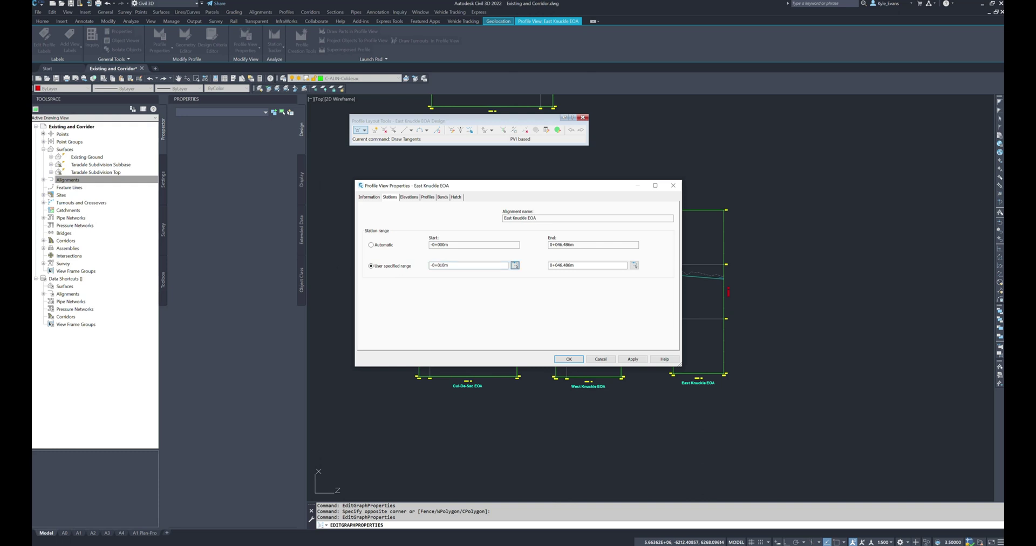
key("Tab")
type("60")
type("50m")
left_click(562, 359)
middle_click_drag(702, 393, 668, 365)
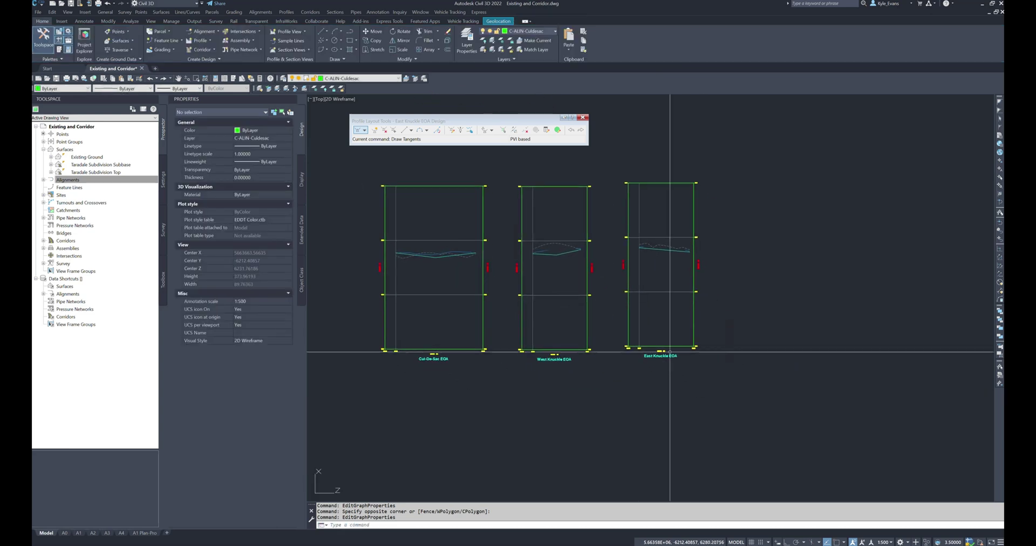
key("Escape")
- Examine the site plan and the profiles in the Cul-De-Sac, West Knuckle and East Knuckle EOA profile views
scroll(687, 369, "down", 3)
middle_click_drag(564, 367, 632, 390)
middle_click_drag(765, 414, 705, 395)
middle_click_drag(507, 355, 574, 394)
middle_click_drag(481, 342, 658, 354)
middle_click_drag(534, 341, 509, 297)
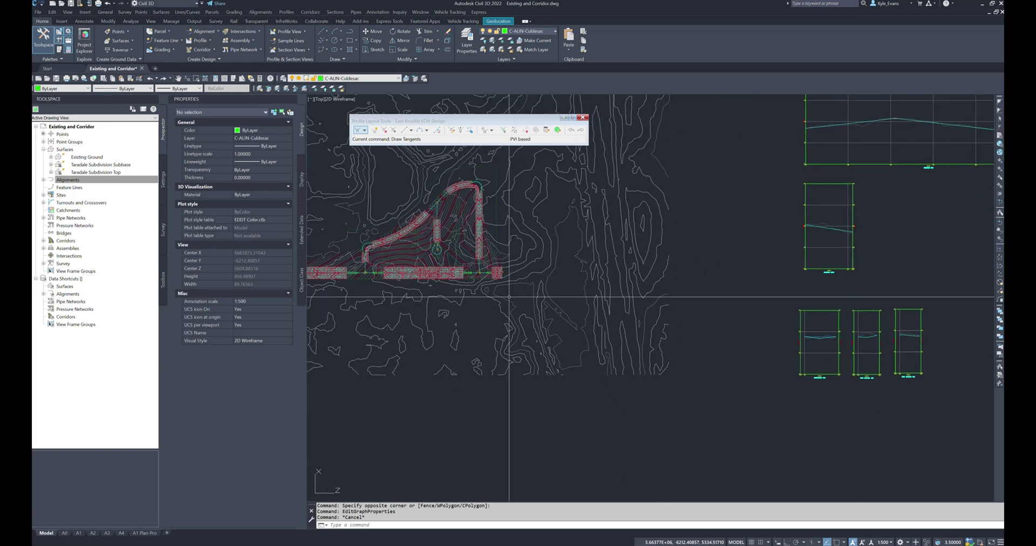
mouse_move(599, 332)
middle_mouse_down()
mouse_move(657, 360)
mouse_move(601, 361)
middle_mouse_up()
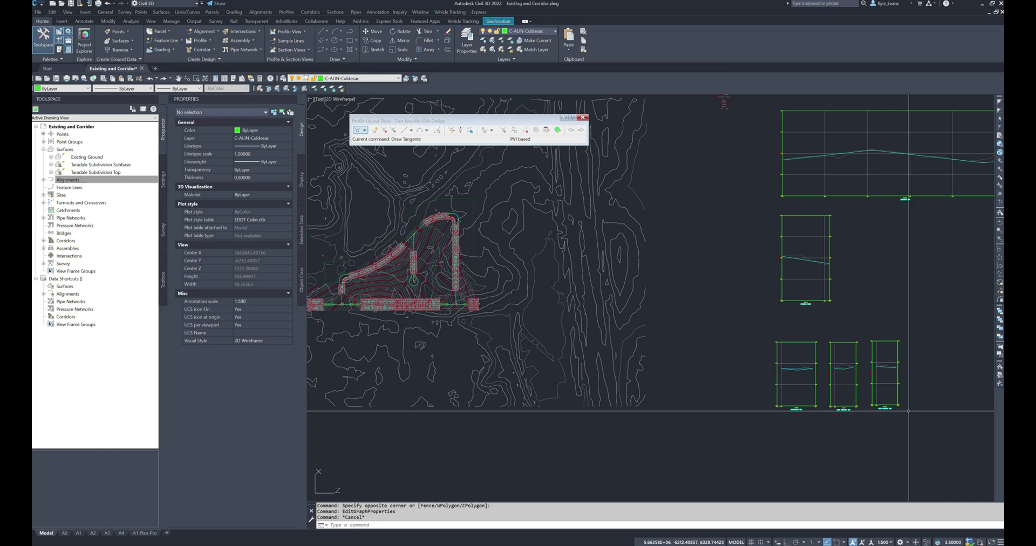
scroll(909, 412, "up", 4)
middle_click_drag(759, 394, 628, 404)
scroll(511, 327, "up", 4)
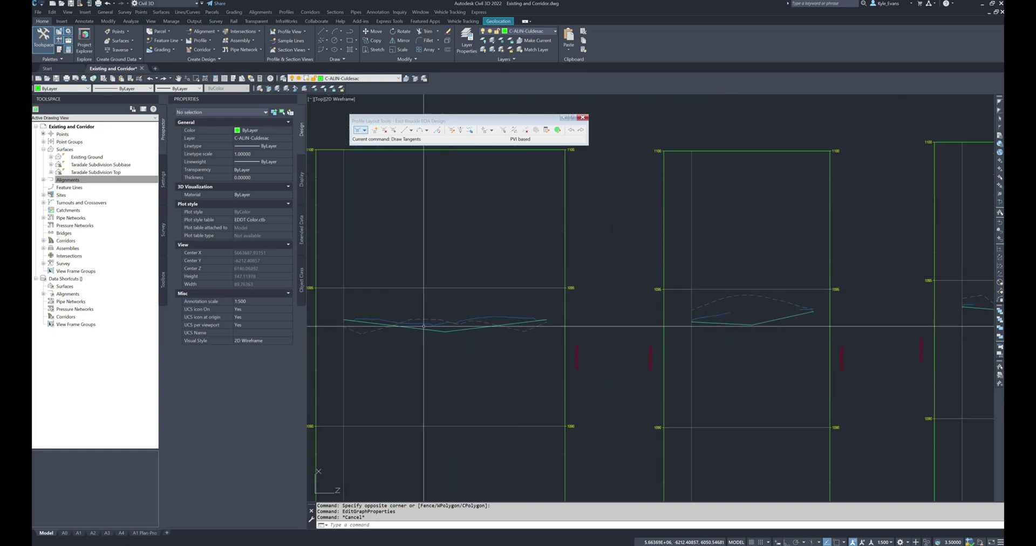
scroll(618, 382, "down", 8)
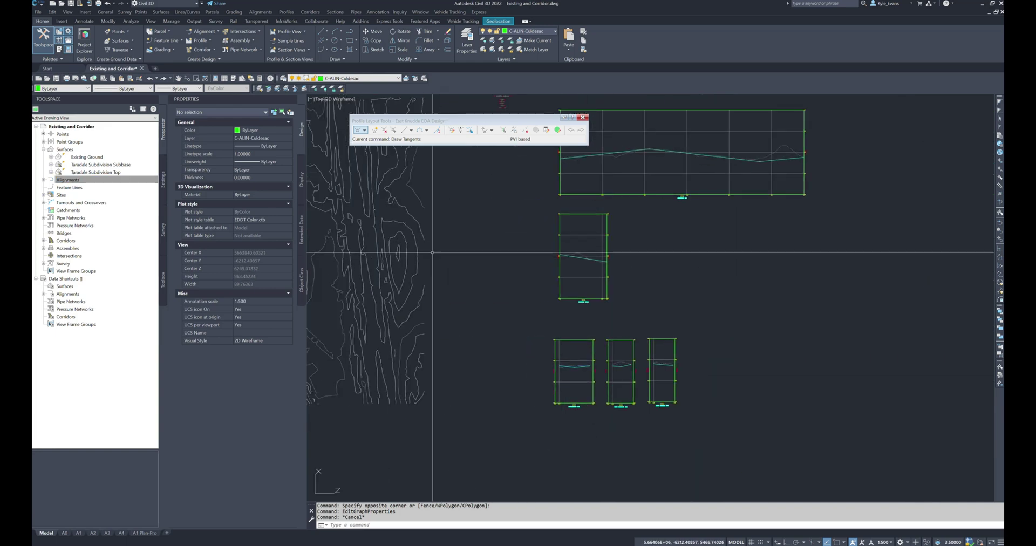
scroll(582, 373, "down", 8)
scroll(546, 368, "up", 4)
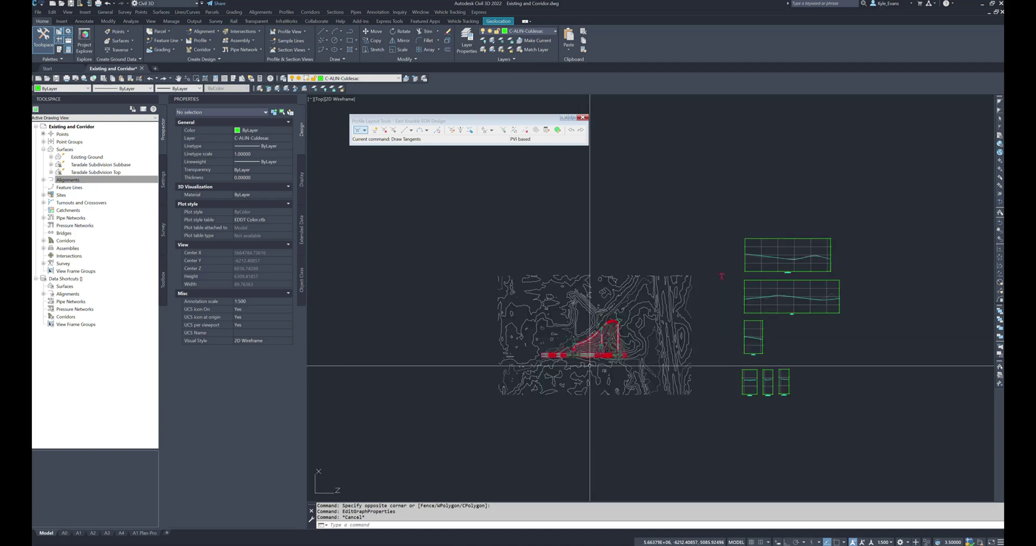